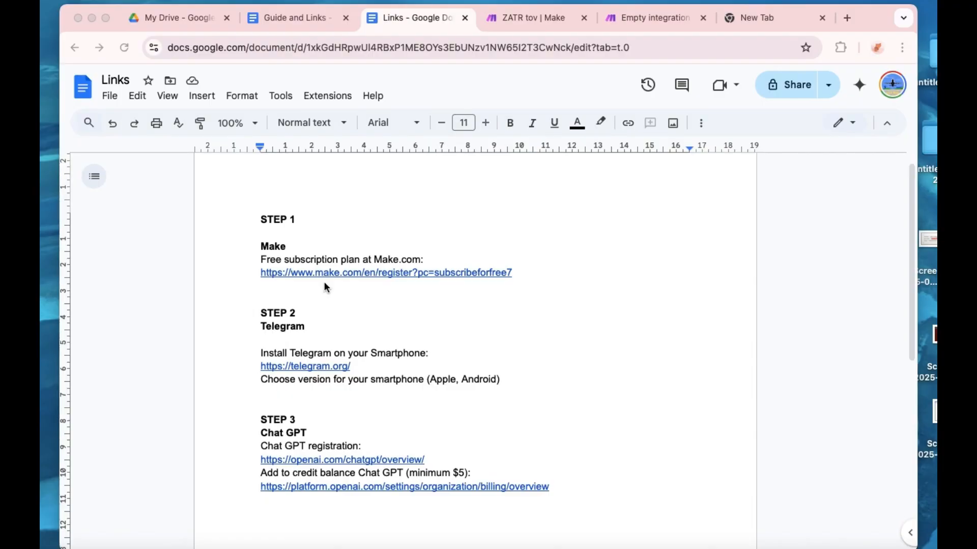
Check the Make sign-up link in the Links document, and create a new scenario in Make
{"action": "left_click", "coordinate": [321, 282]}
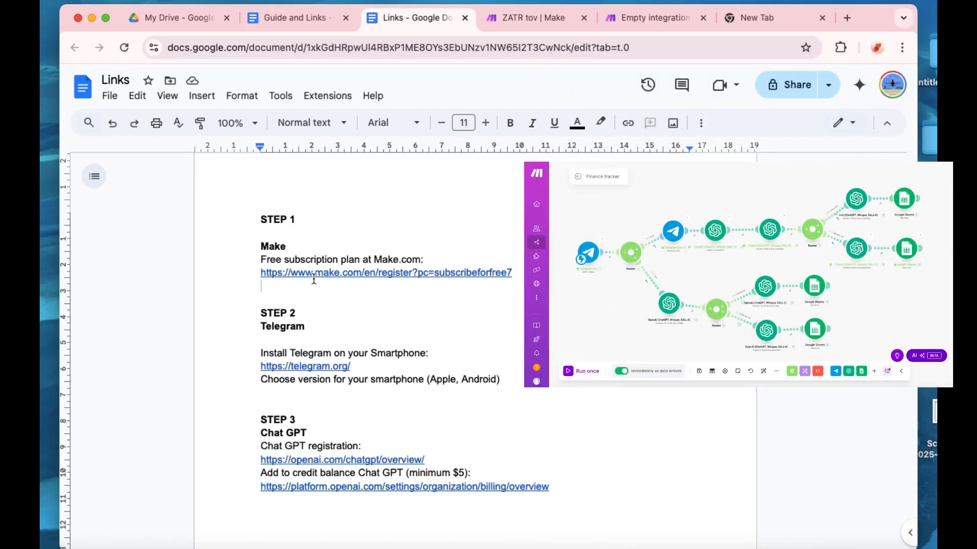
{"action": "left_click", "coordinate": [473, 273]}
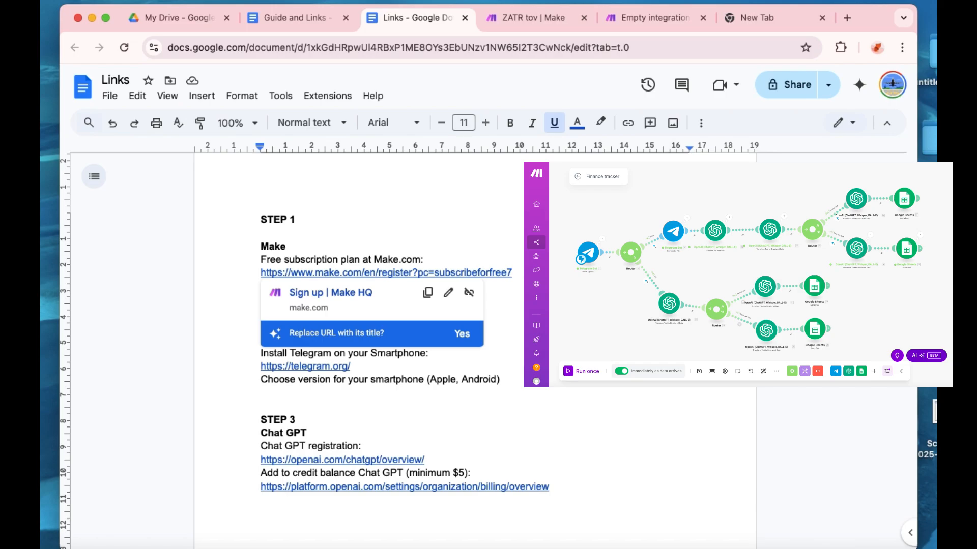
{"action": "left_click", "coordinate": [670, 16]}
{"action": "mouse_move", "coordinate": [83, 253]}
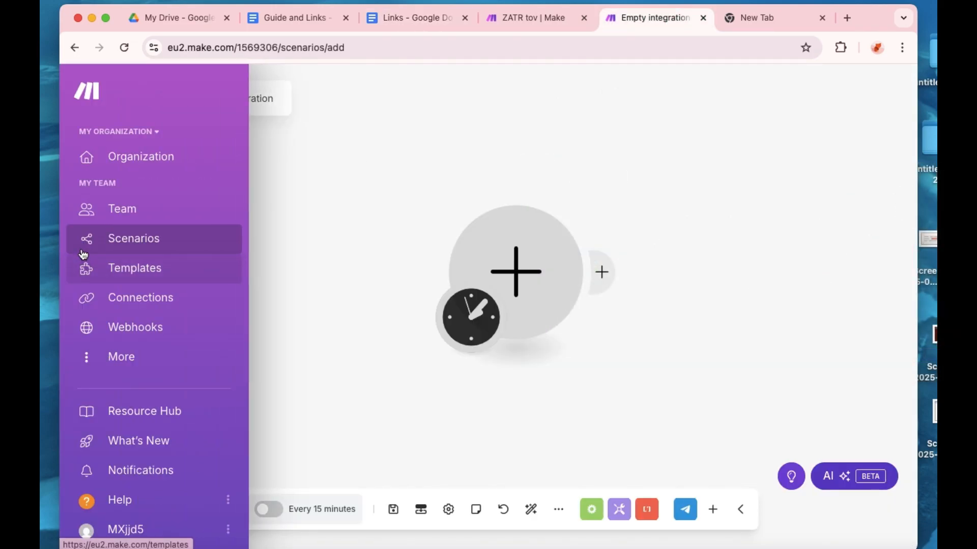
{"action": "left_click", "coordinate": [134, 242]}
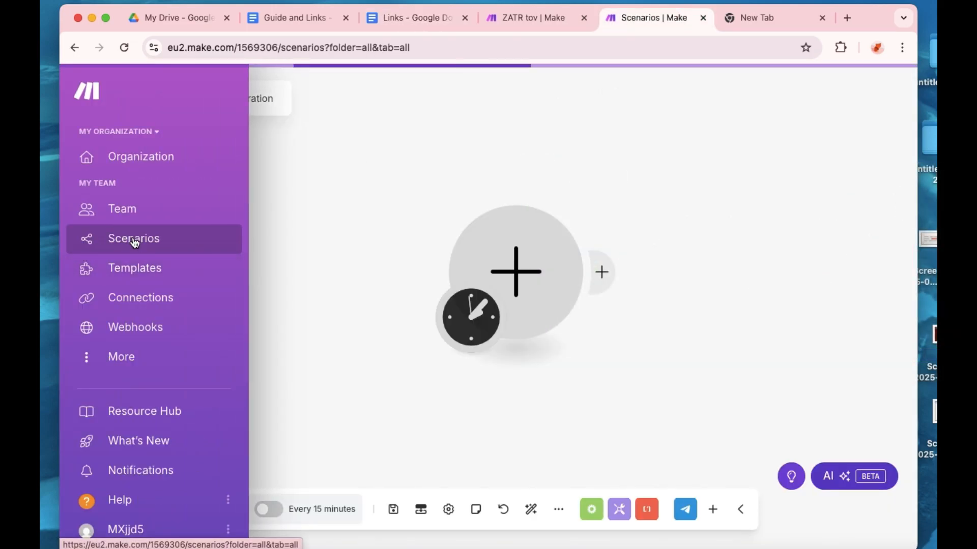
{"action": "left_click", "coordinate": [795, 99]}
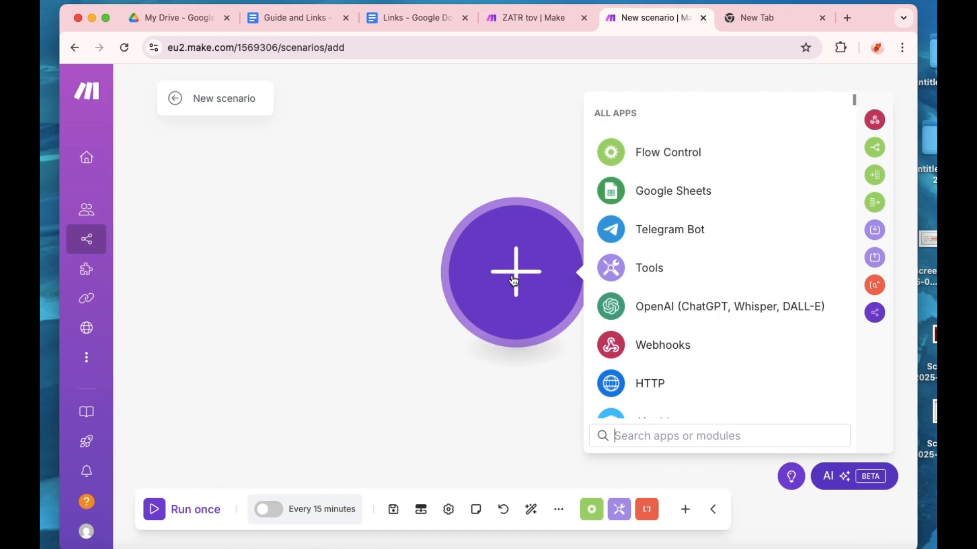
Add the Telegram Bot Watch Updates module as the scenario's trigger
{"action": "left_click", "coordinate": [661, 236]}
{"action": "scroll", "coordinate": [686, 315], "scroll_direction": "down", "scroll_amount": 1}
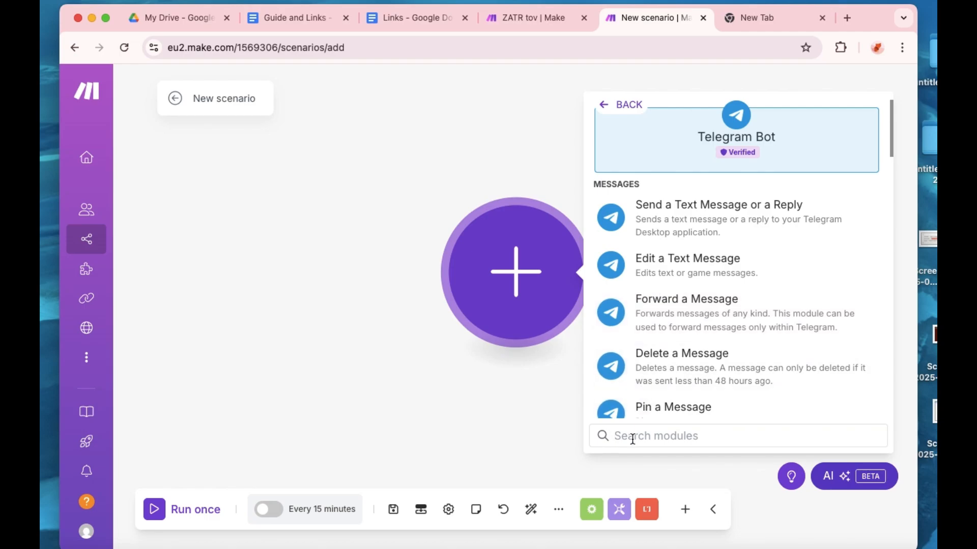
{"action": "type", "text": "w"}
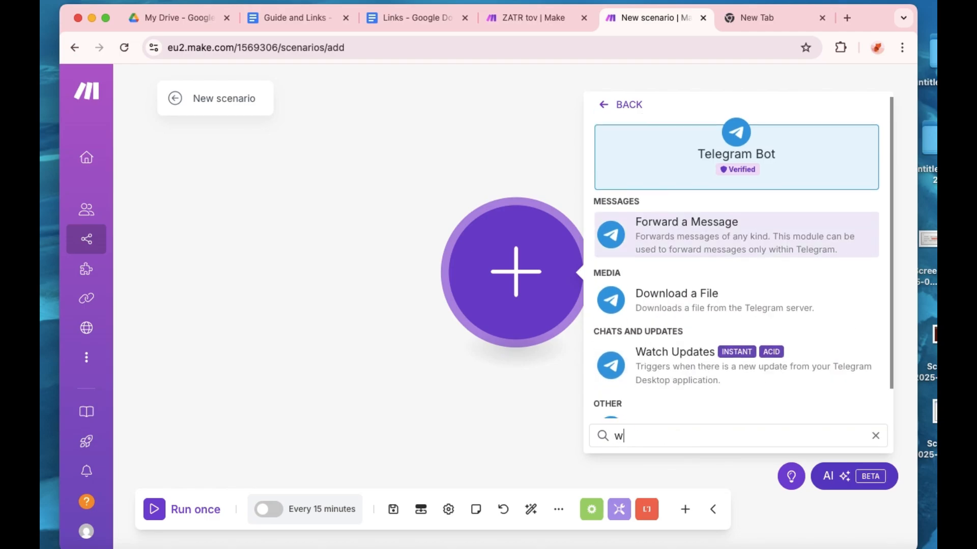
{"action": "left_click", "coordinate": [655, 366]}
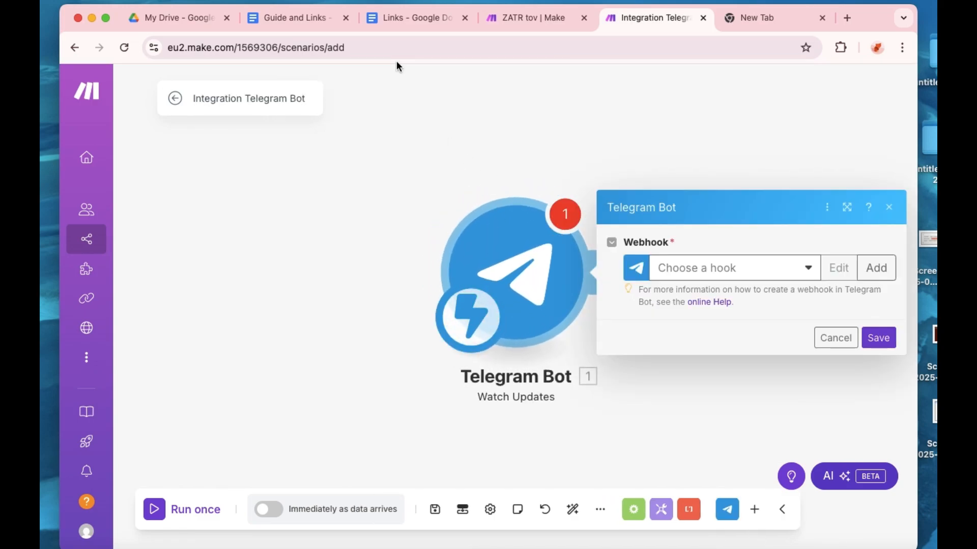
Check the Telegram installation link in the Links document
{"action": "left_click", "coordinate": [400, 17]}
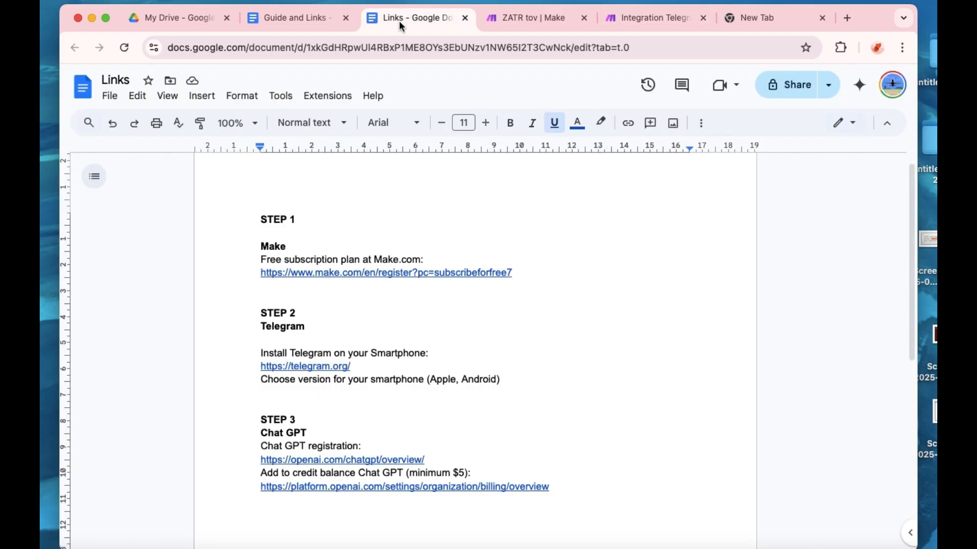
{"action": "left_click", "coordinate": [294, 367]}
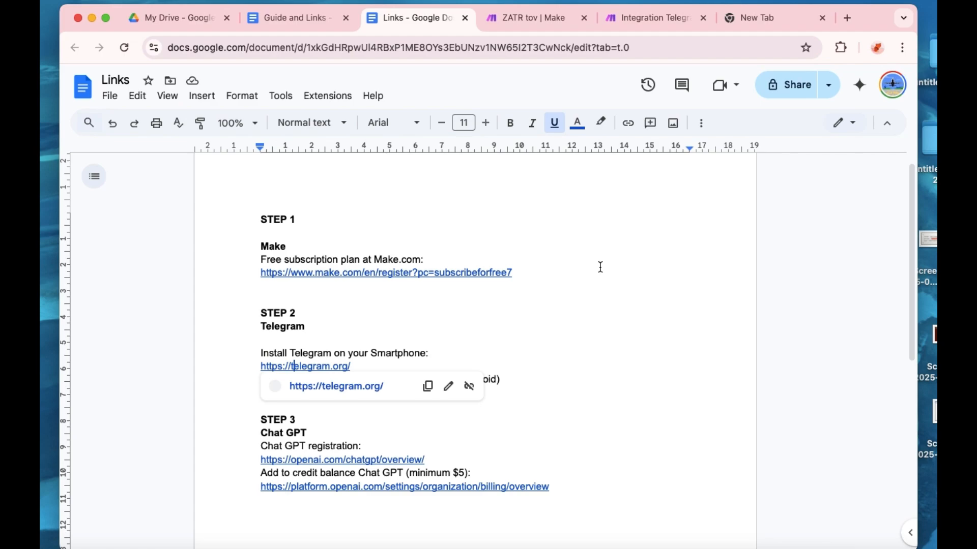
{"action": "left_click", "coordinate": [580, 296]}
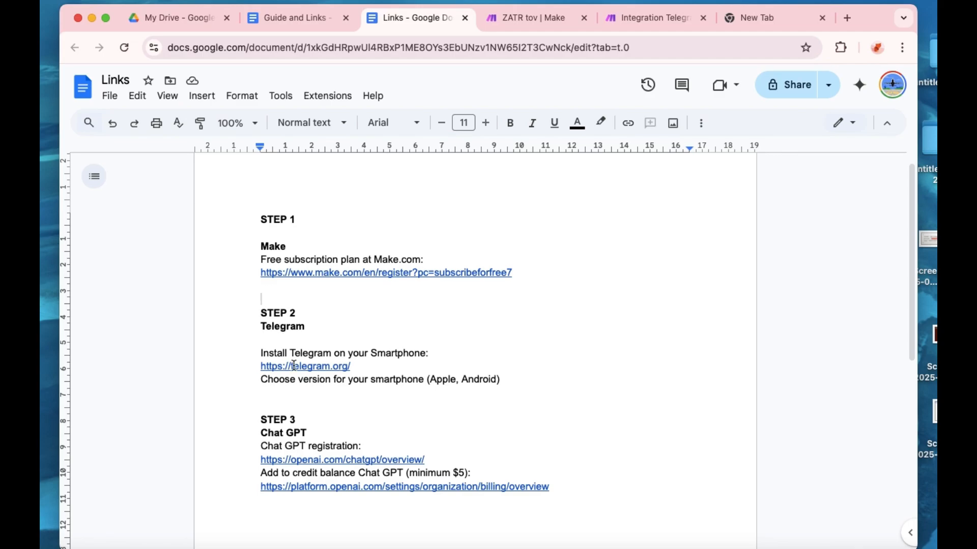
Return to Make and start creating a new webhook for the Telegram Bot module
{"action": "left_click", "coordinate": [663, 18]}
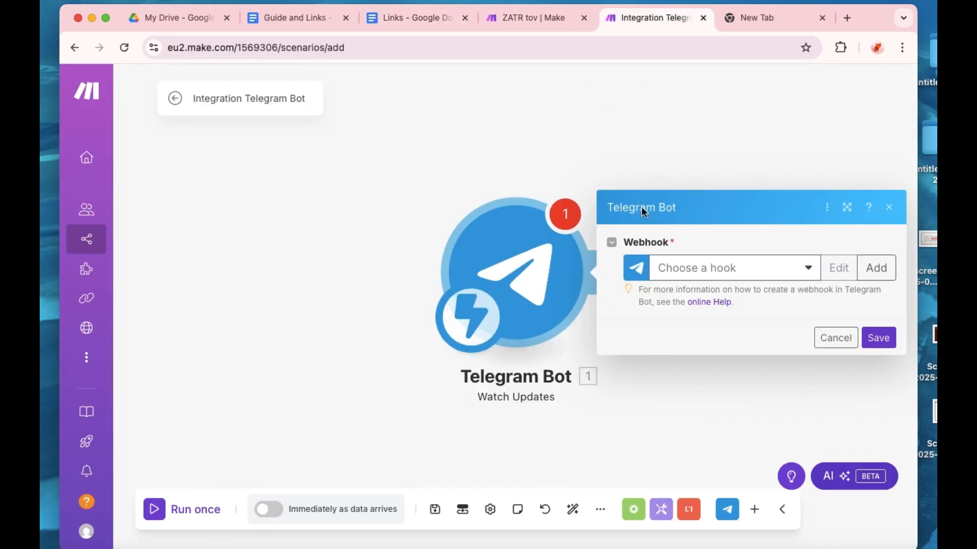
{"action": "left_click", "coordinate": [691, 276]}
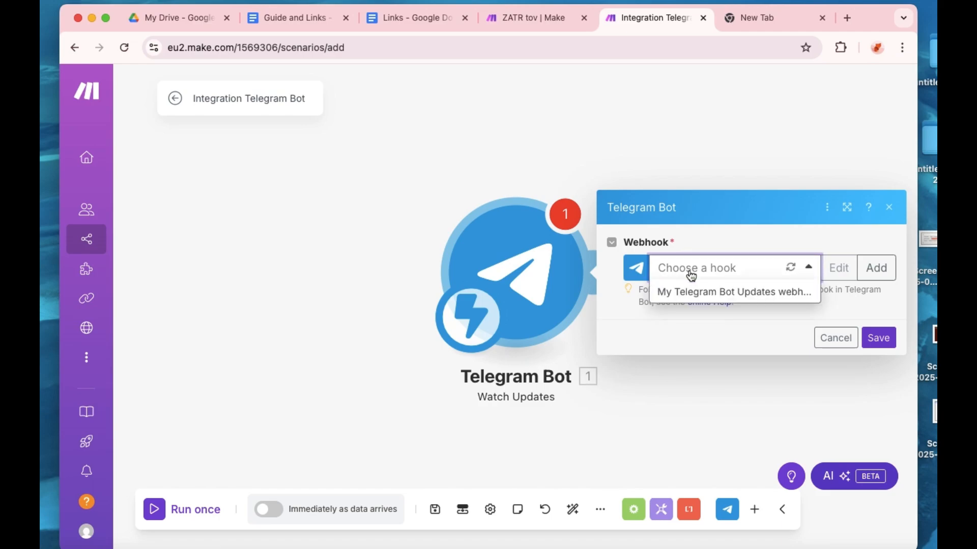
{"action": "left_click", "coordinate": [877, 270]}
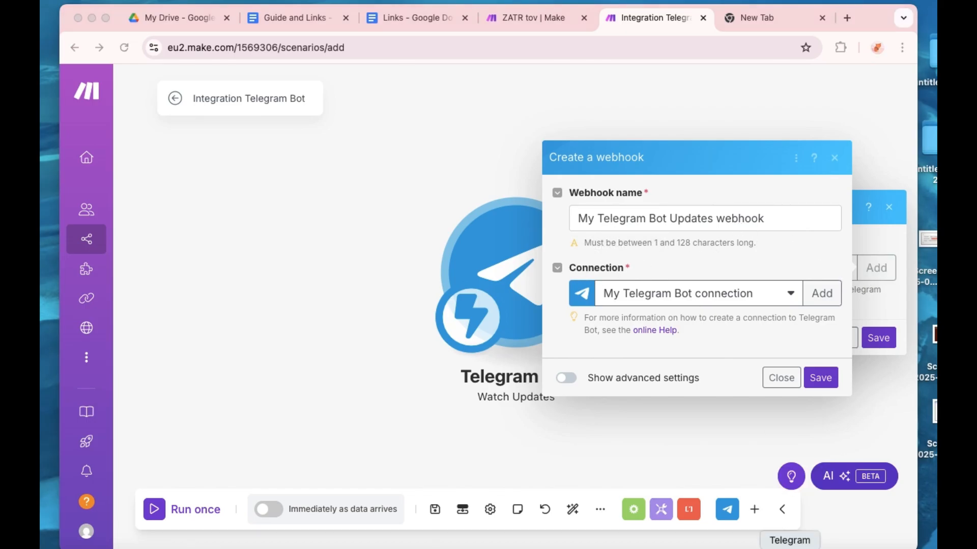
Switch to Telegram, send BotFather the /newbot command and name the new bot Finance Tracker
{"action": "left_click", "coordinate": [790, 548]}
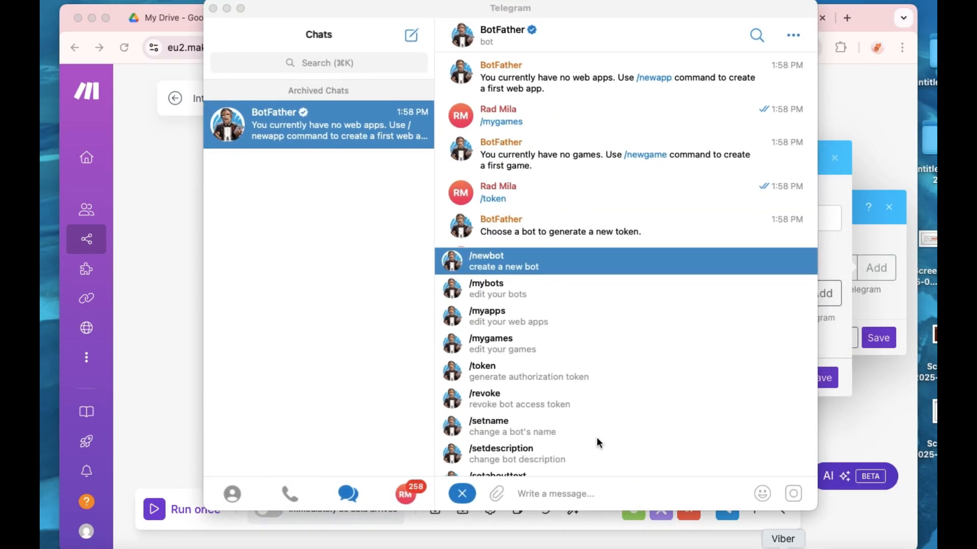
{"action": "left_click", "coordinate": [277, 63]}
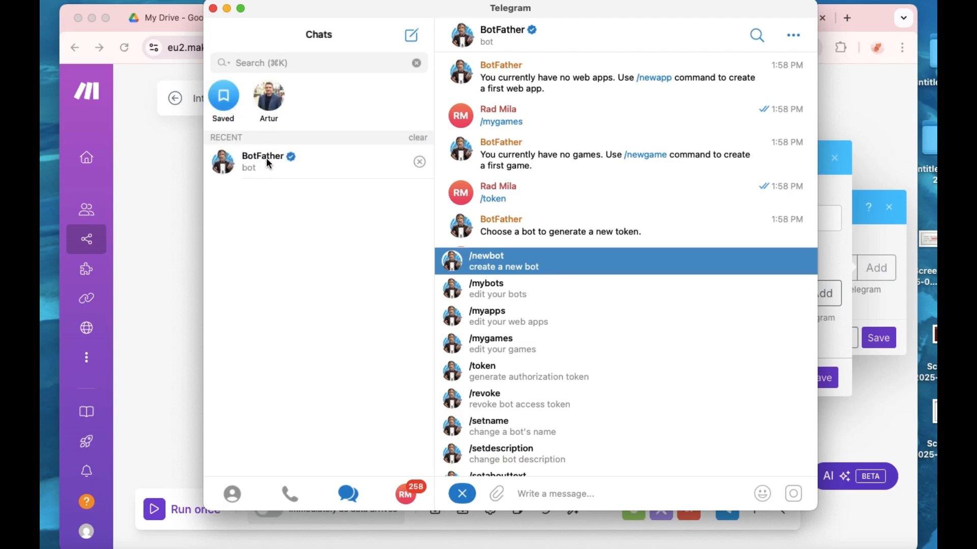
{"action": "left_click", "coordinate": [277, 159]}
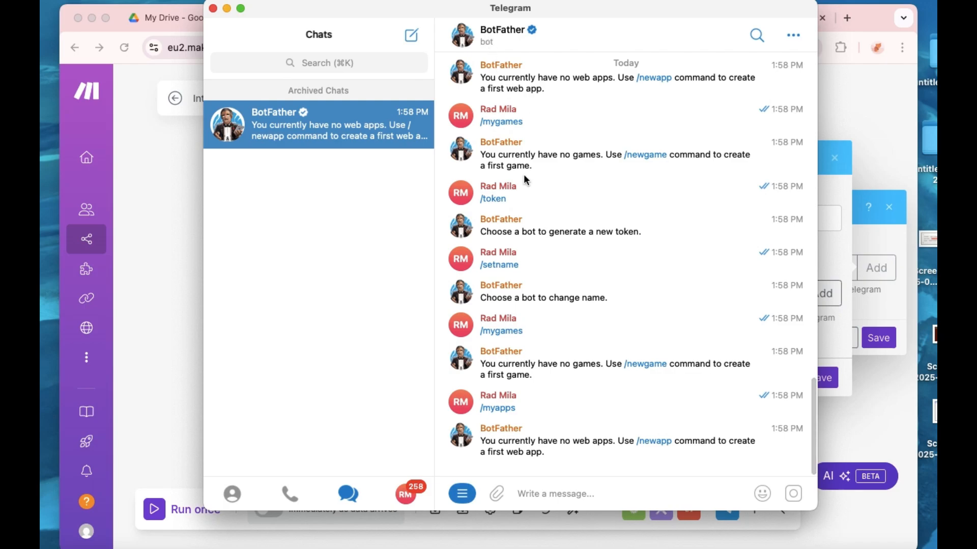
{"action": "left_click", "coordinate": [462, 495]}
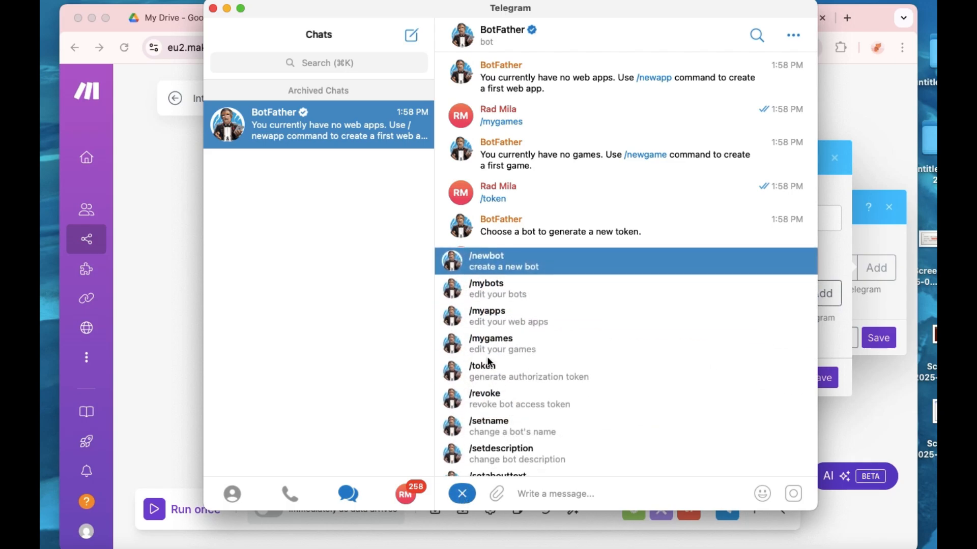
{"action": "left_click", "coordinate": [485, 264]}
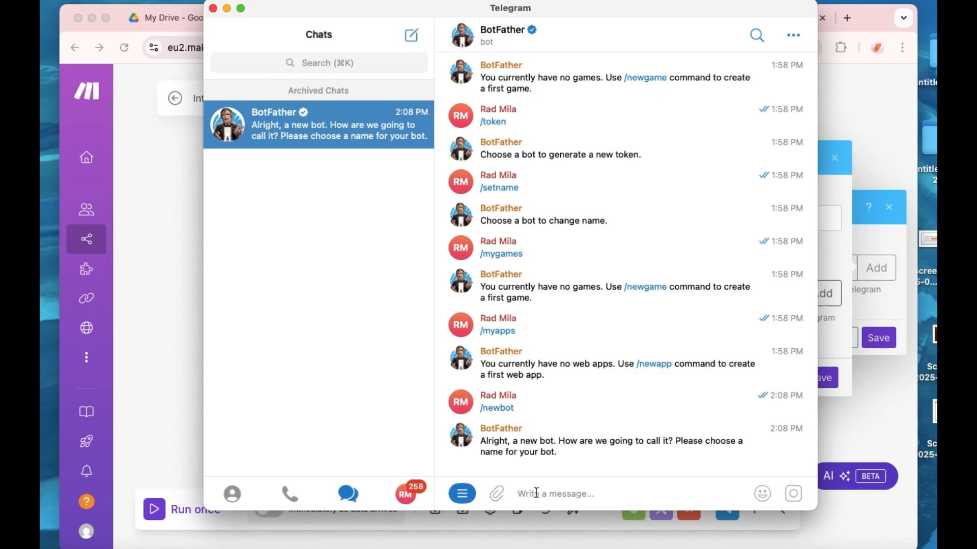
{"action": "type", "text": "Finance Tracker"}
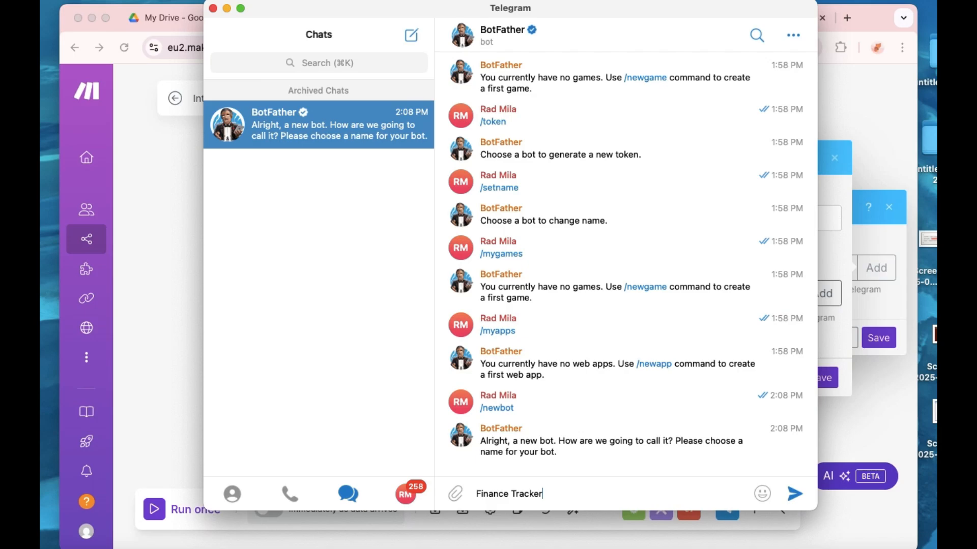
{"action": "left_click", "coordinate": [794, 494]}
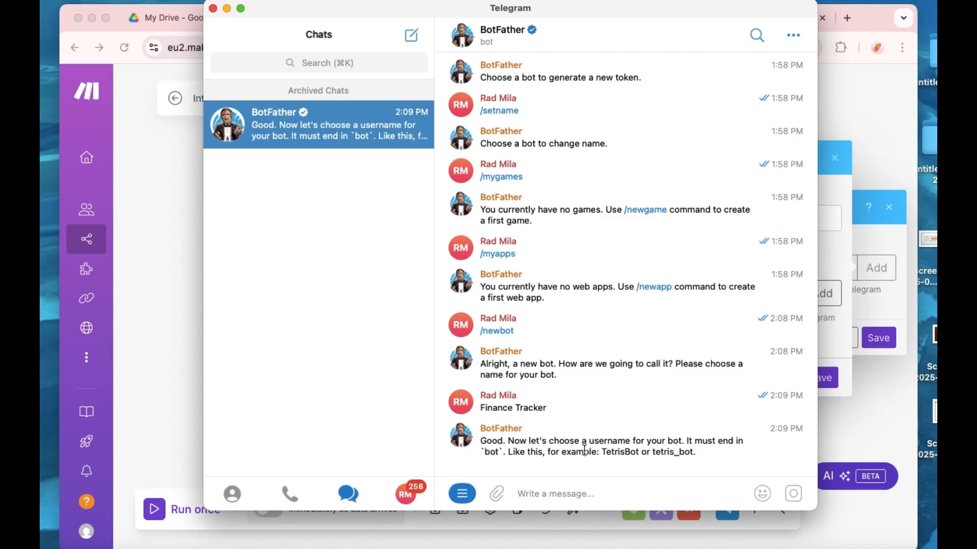
Try to register Finance_Tracker_bot as the new bot's username with BotFather
{"action": "left_click_drag", "start_coordinate": [482, 406], "coordinate": [549, 407]}
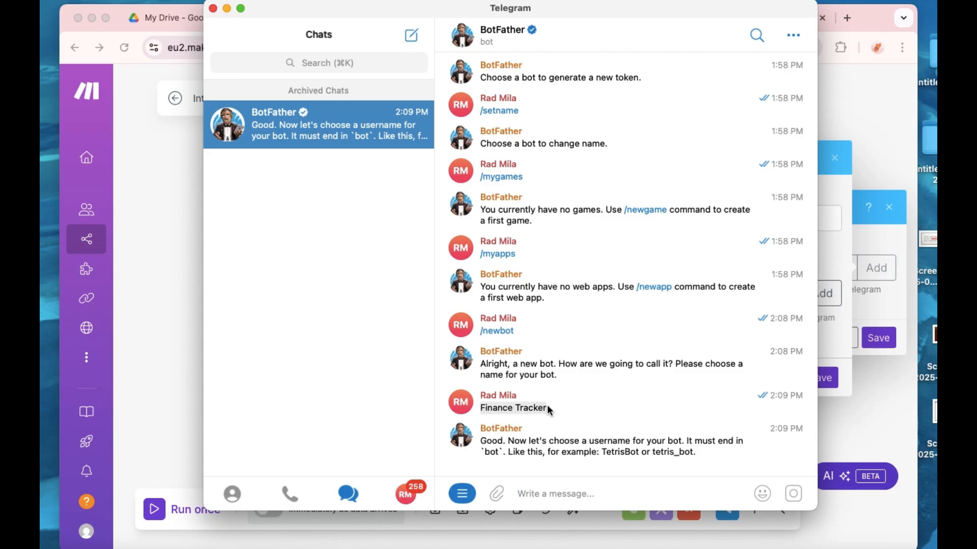
{"action": "key", "text": "super+c"}
{"action": "left_click", "coordinate": [541, 494]}
{"action": "key", "text": "super+v"}
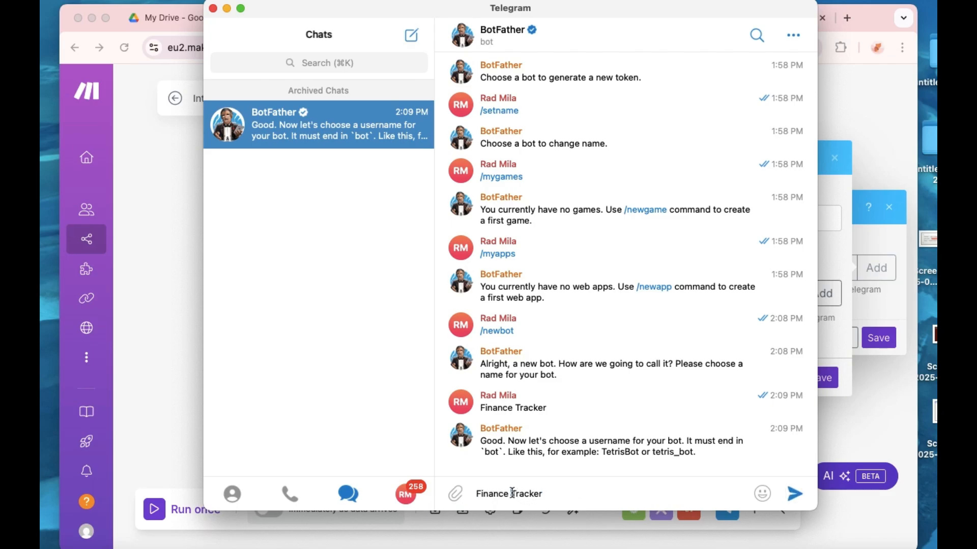
{"action": "left_click", "coordinate": [513, 493]}
{"action": "key", "text": "BackSpace"}
{"action": "type", "text": "_"}
{"action": "left_click_drag", "start_coordinate": [674, 452], "coordinate": [696, 454]}
{"action": "left_click", "coordinate": [672, 450]}
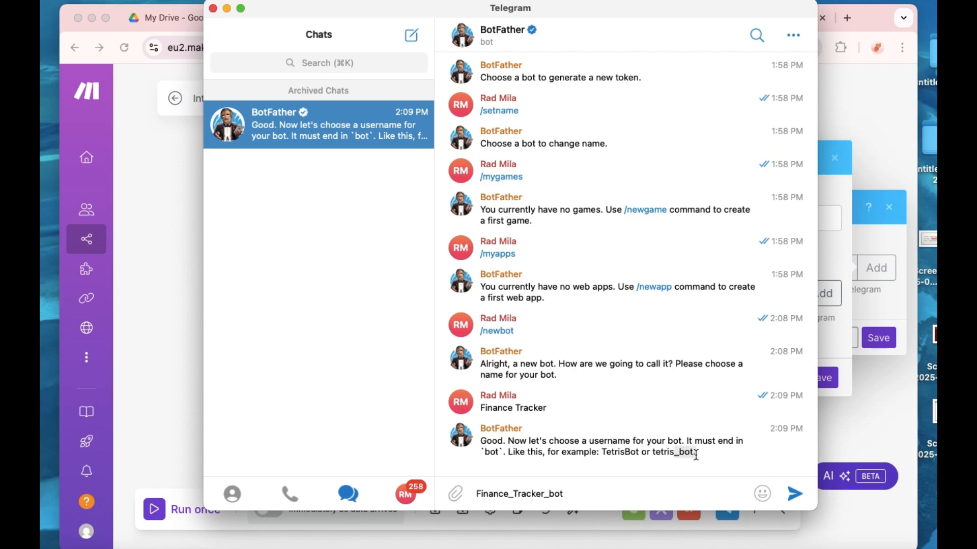
{"action": "left_click", "coordinate": [679, 456]}
{"action": "left_click_drag", "start_coordinate": [675, 454], "coordinate": [693, 454]}
{"action": "left_click", "coordinate": [692, 454]}
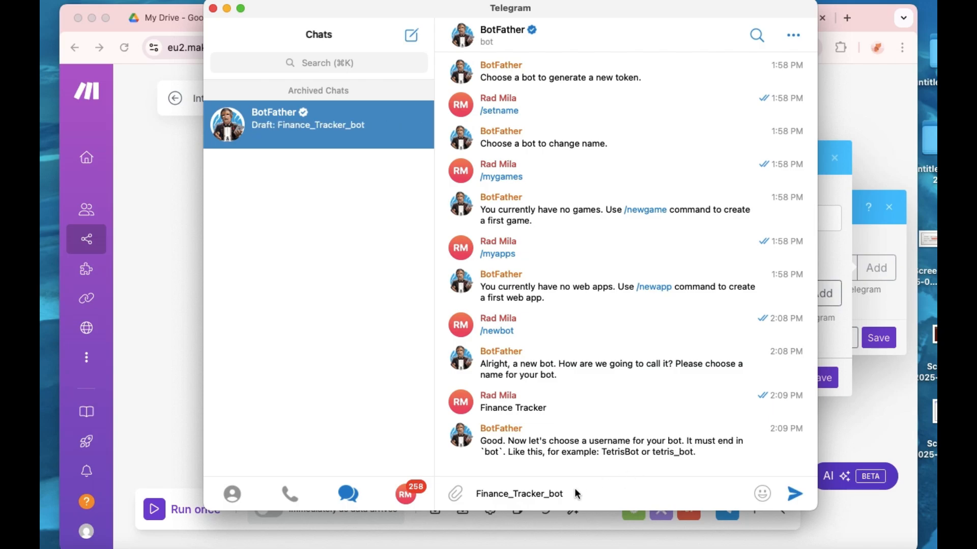
{"action": "left_click", "coordinate": [795, 493]}
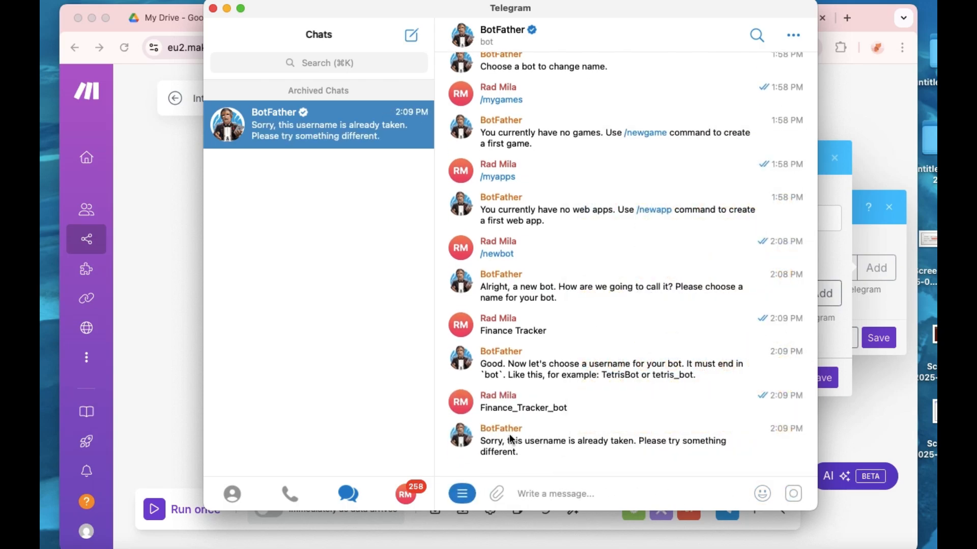
Submit Finance7_Tracker_bot to BotFather as the bot's username
{"action": "left_click_drag", "start_coordinate": [480, 408], "coordinate": [566, 410]}
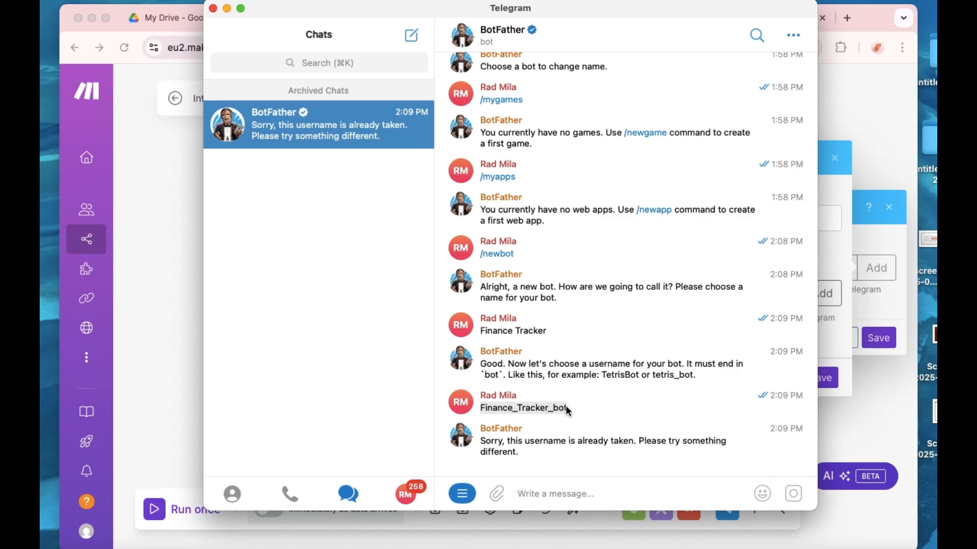
{"action": "left_click", "coordinate": [546, 489]}
{"action": "key", "text": "super+v"}
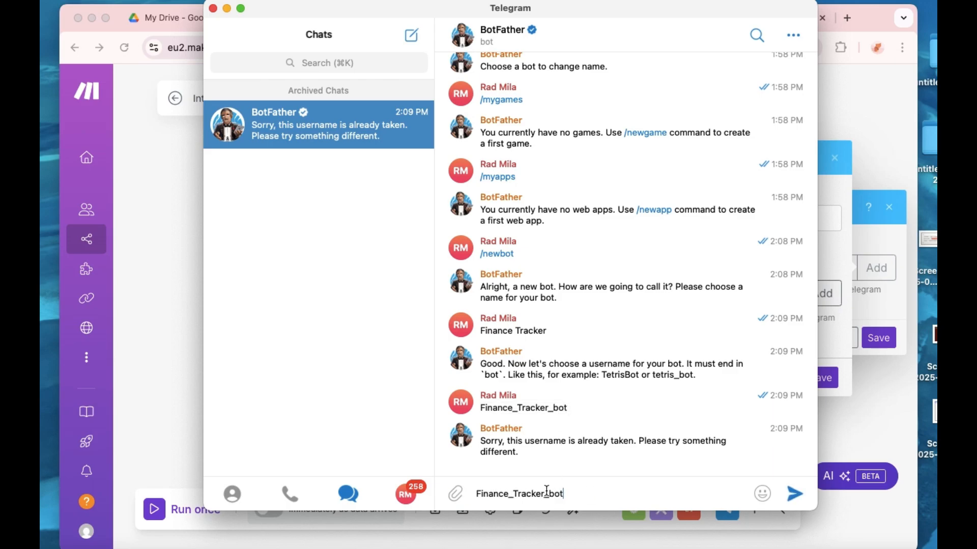
{"action": "left_click", "coordinate": [510, 495]}
{"action": "type", "text": "7"}
{"action": "left_click", "coordinate": [572, 499]}
{"action": "key", "text": "Return"}
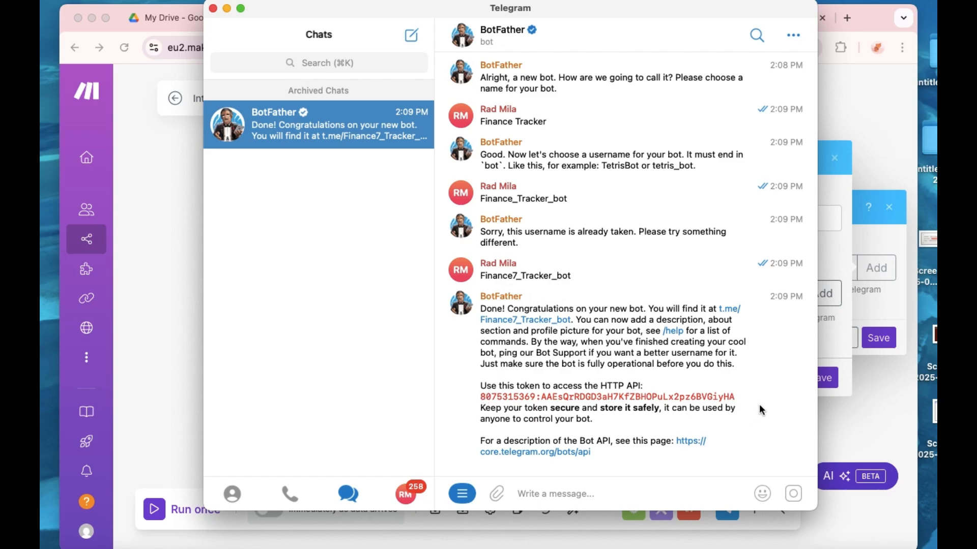
Copy the bot's API token from BotFather and paste it into the token field of a new Telegram Bot connection in Make
{"action": "left_click_drag", "start_coordinate": [743, 397], "coordinate": [481, 398]}
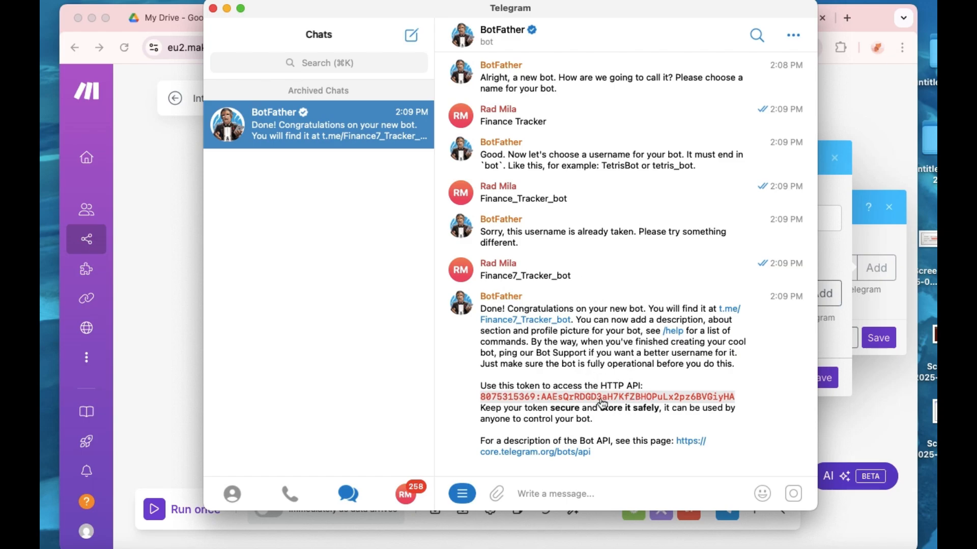
{"action": "left_click", "coordinate": [835, 332]}
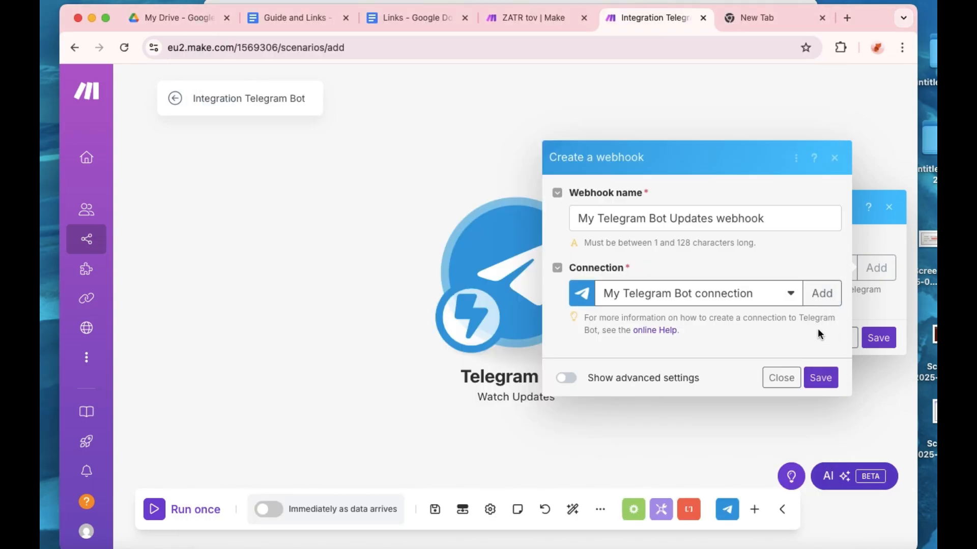
{"action": "left_click", "coordinate": [825, 298]}
{"action": "left_click", "coordinate": [553, 325]}
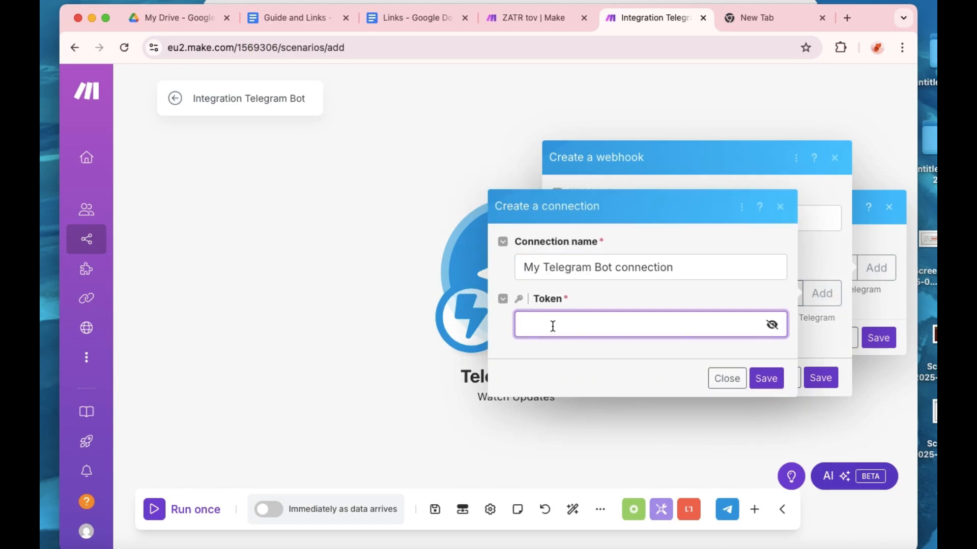
{"action": "key", "text": "super+v"}
Name the new connection My Telegram Bot Finance and save it
{"action": "left_click_drag", "start_coordinate": [619, 268], "coordinate": [710, 269]}
{"action": "type", "text": "Fina"}
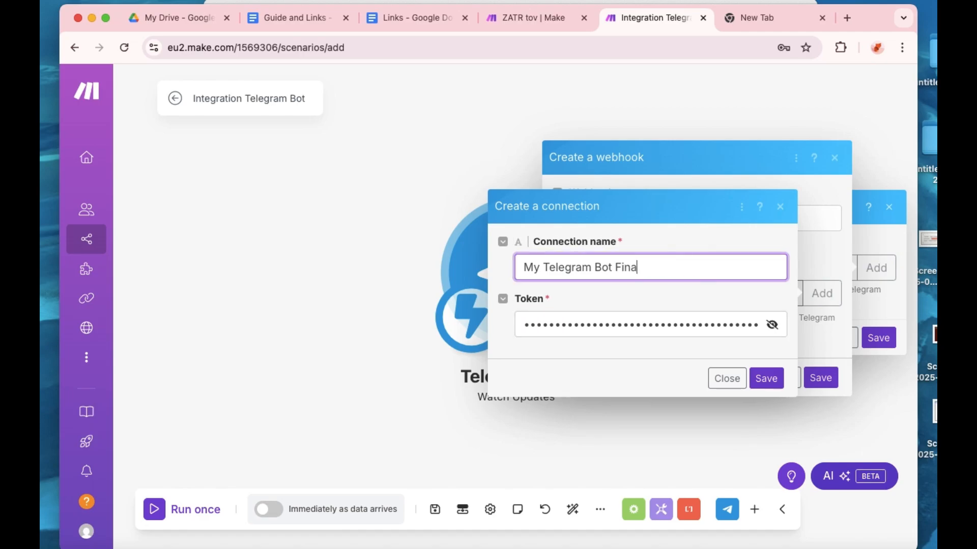
{"action": "type", "text": "nce"}
{"action": "left_click", "coordinate": [769, 377]}
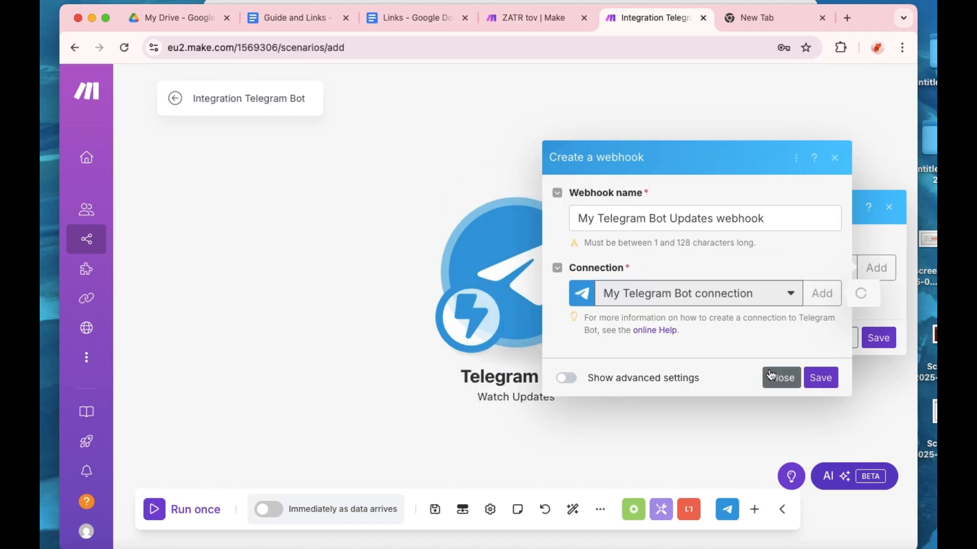
Name the new webhook My Telegram Bot Finance Update, then save it and the Watch Updates trigger
{"action": "left_click", "coordinate": [650, 218]}
{"action": "left_click_drag", "start_coordinate": [668, 219], "coordinate": [819, 218]}
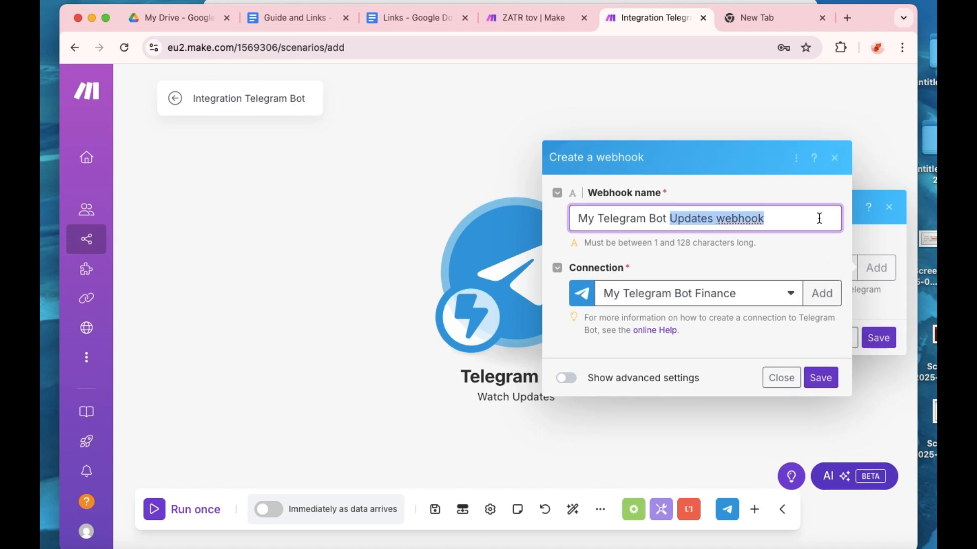
{"action": "type", "text": "Financ"}
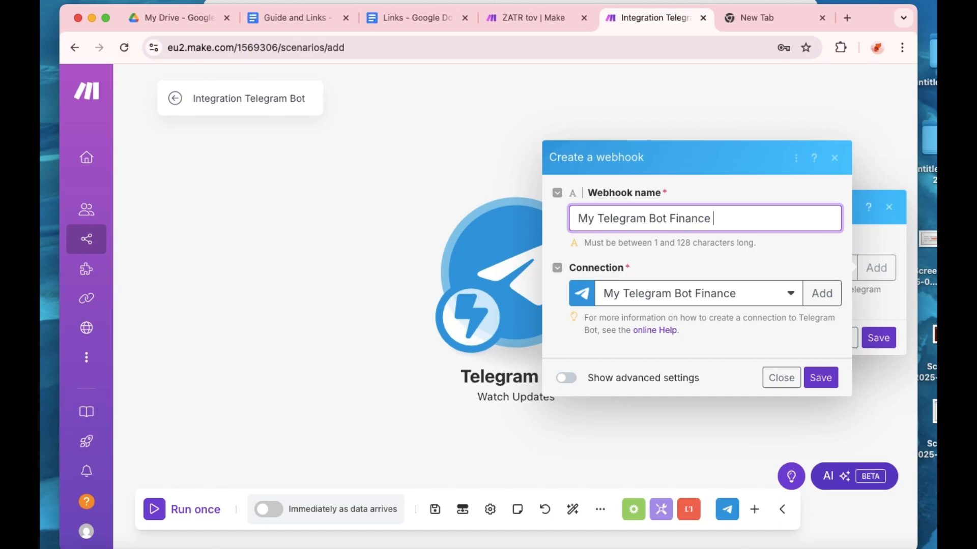
{"action": "type", "text": "e Update"}
{"action": "left_click", "coordinate": [820, 378]}
{"action": "left_click", "coordinate": [881, 339]}
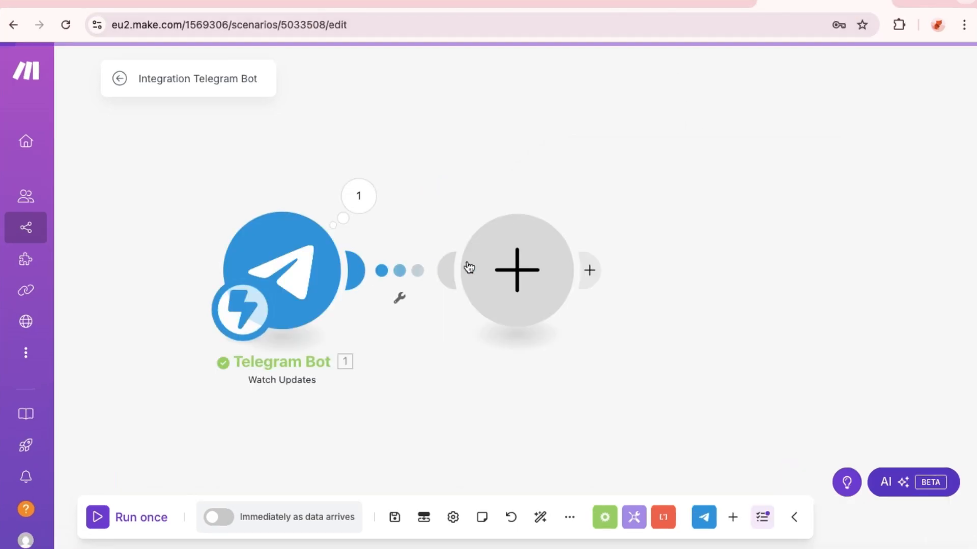
Add a Flow Control Router after the Telegram Bot trigger
{"action": "left_click", "coordinate": [514, 272]}
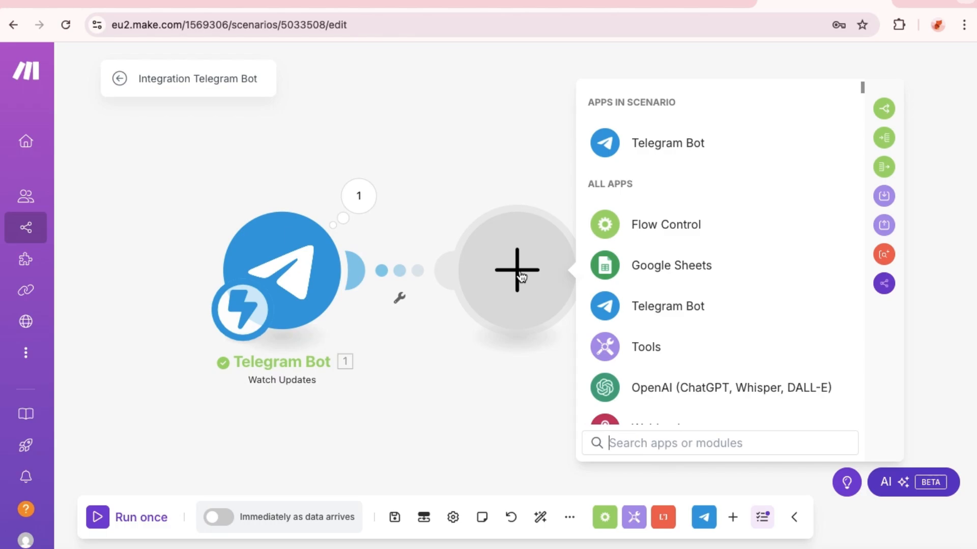
{"action": "left_click", "coordinate": [642, 225]}
{"action": "left_click", "coordinate": [646, 406]}
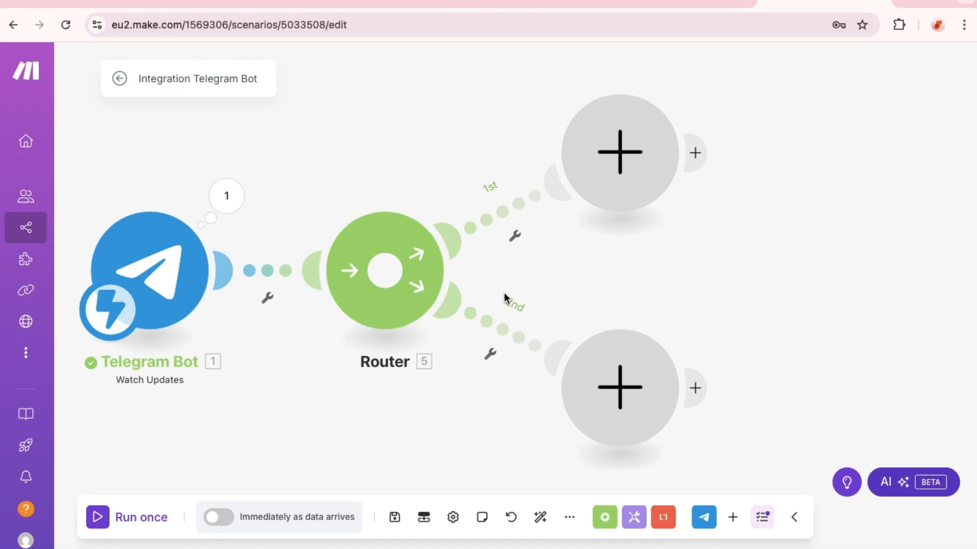
Set up a filter on the router's first route and label it Voice
{"action": "left_click", "coordinate": [516, 239]}
{"action": "left_click", "coordinate": [515, 252]}
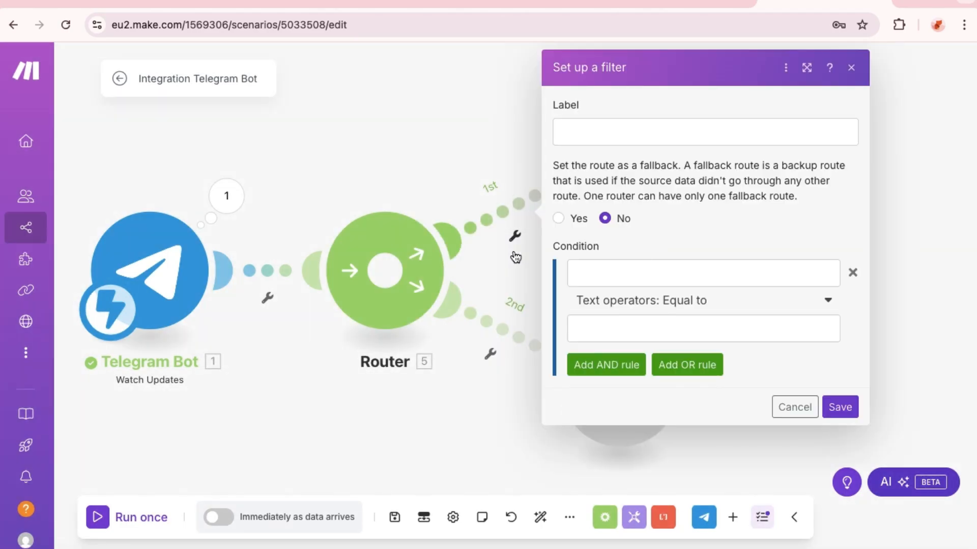
{"action": "left_click", "coordinate": [573, 135]}
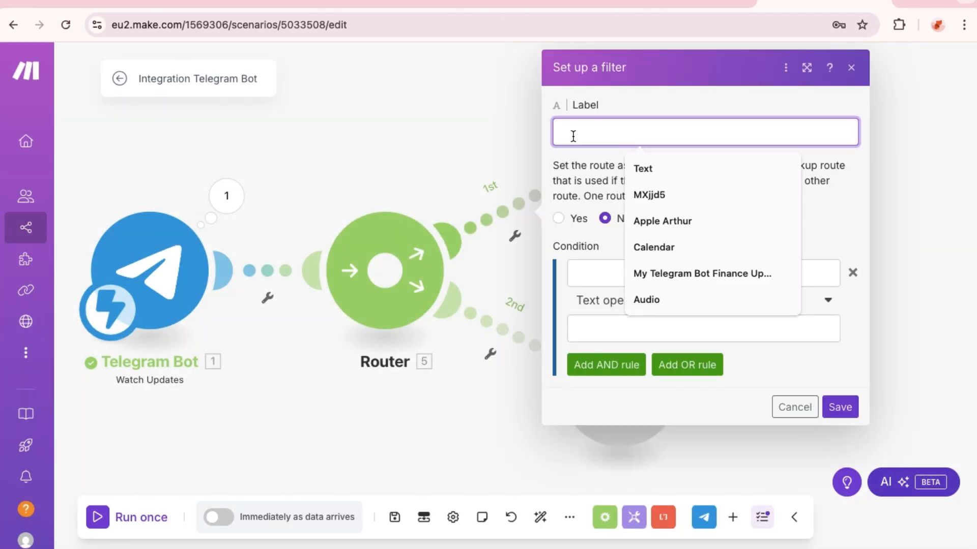
{"action": "type", "text": "Au"}
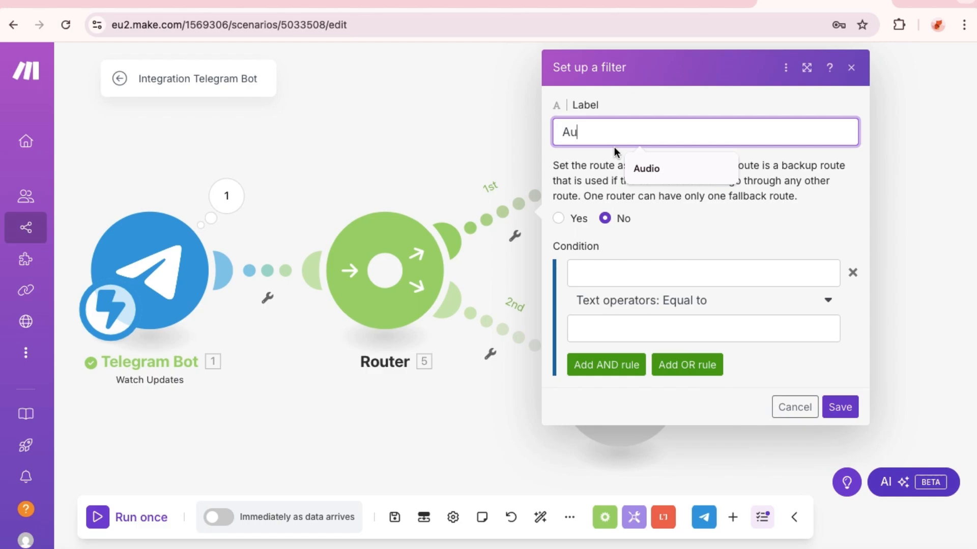
{"action": "key", "text": "BackSpace"}
{"action": "key", "text": "BackSpace"}
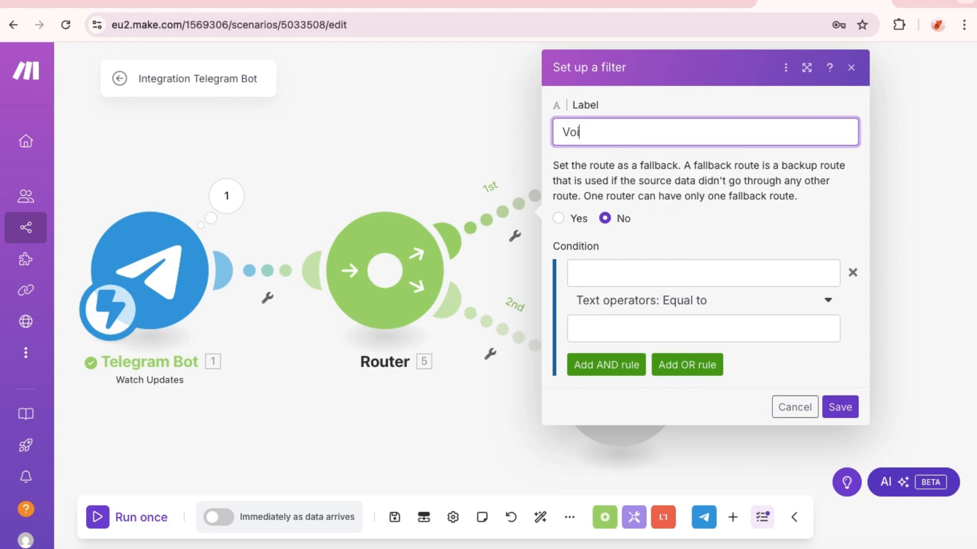
Set the Voice filter's condition to Message: voice: file_id with the Exists operator and save the filter
{"action": "left_click", "coordinate": [677, 305]}
{"action": "left_click", "coordinate": [602, 366]}
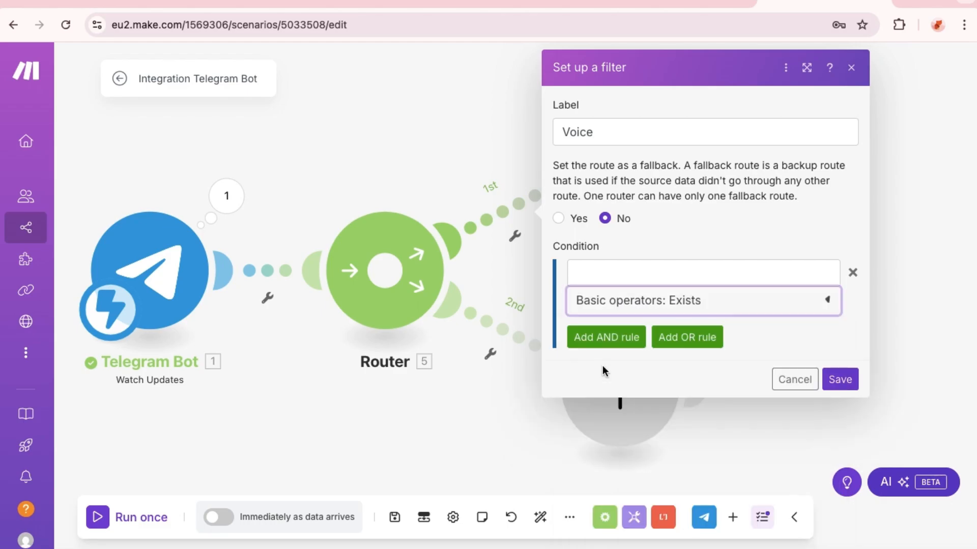
{"action": "left_click", "coordinate": [606, 275]}
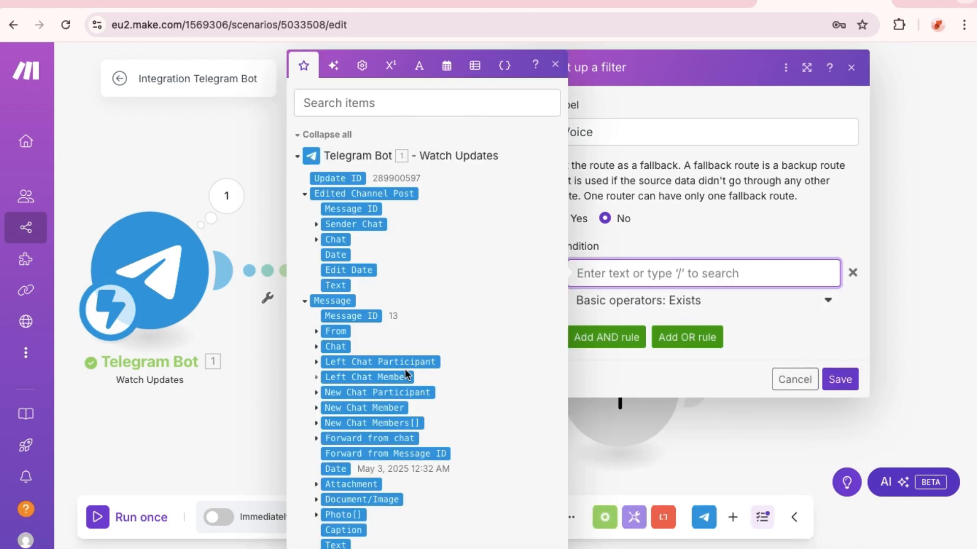
{"action": "scroll", "coordinate": [406, 373], "scroll_direction": "down", "scroll_amount": 2}
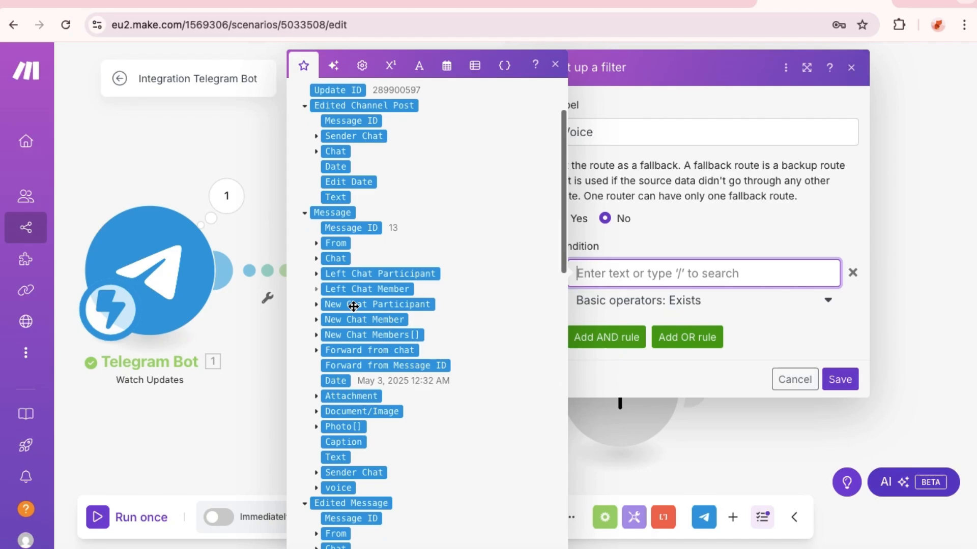
{"action": "scroll", "coordinate": [354, 306], "scroll_direction": "up", "scroll_amount": 1}
{"action": "left_click", "coordinate": [330, 435]}
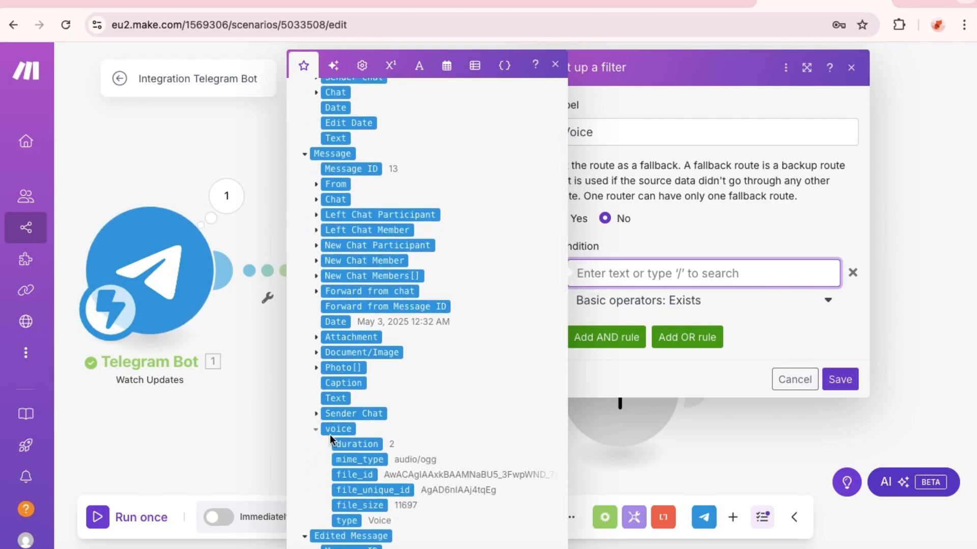
{"action": "left_click", "coordinate": [354, 474]}
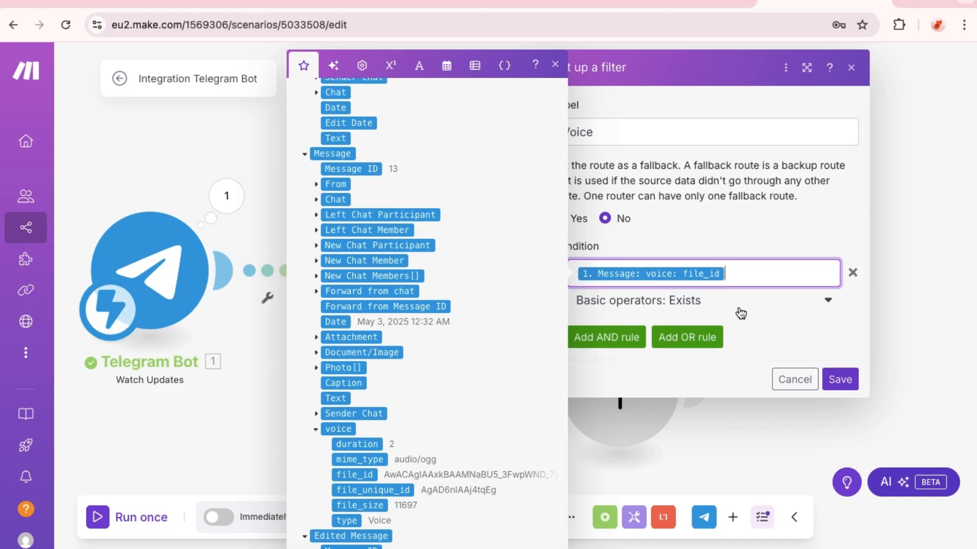
{"action": "left_click", "coordinate": [769, 245]}
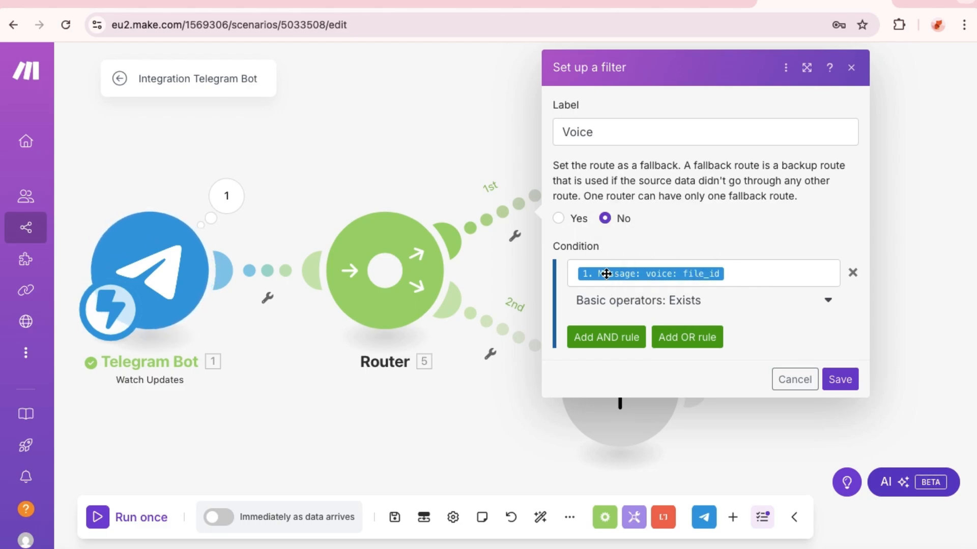
{"action": "left_click", "coordinate": [842, 381]}
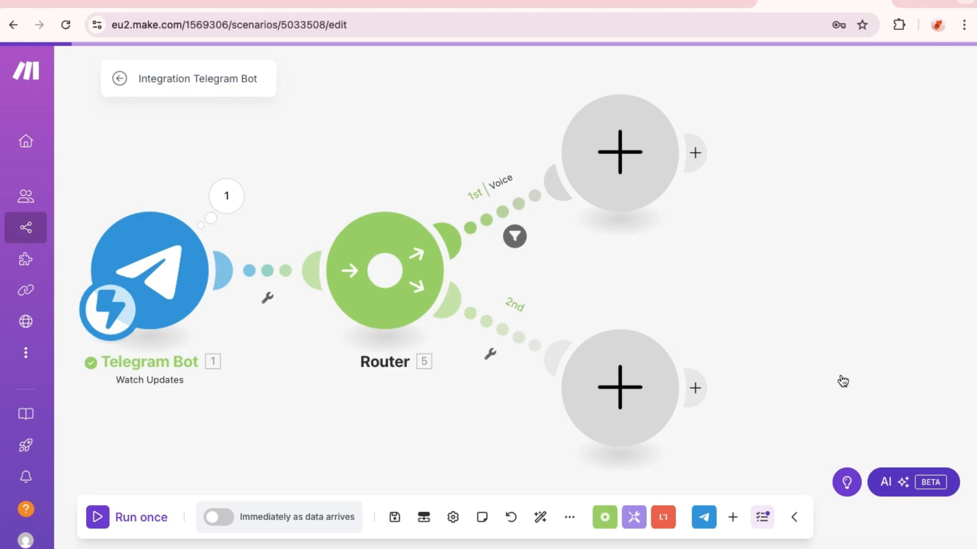
Set up a filter on the router's second route and label it Text message
{"action": "left_click", "coordinate": [491, 355]}
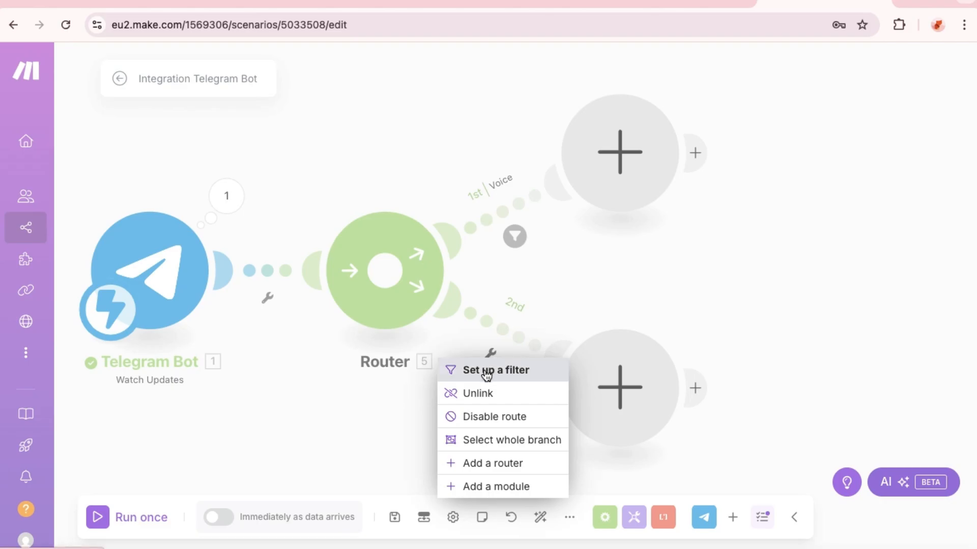
{"action": "left_click", "coordinate": [486, 370]}
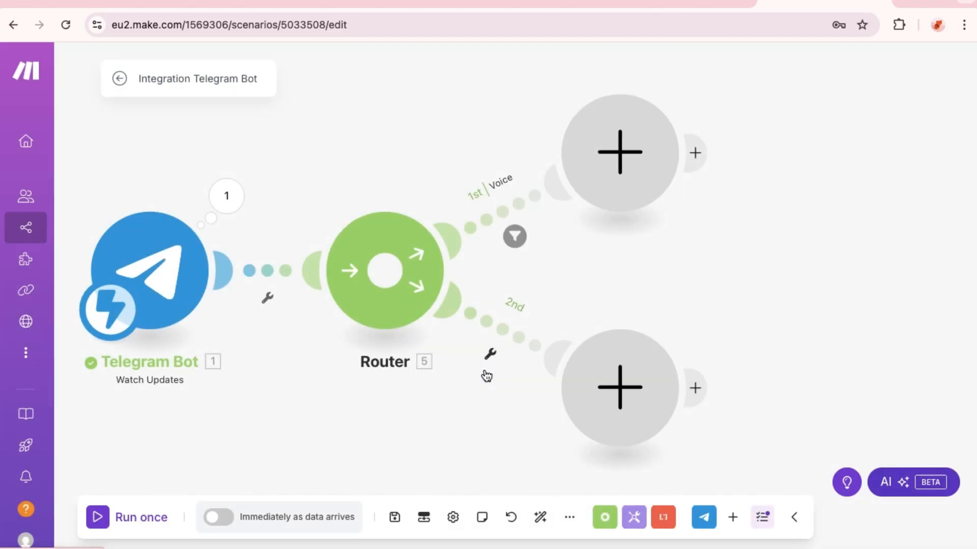
{"action": "left_click", "coordinate": [571, 225]}
{"action": "type", "text": "Texm"}
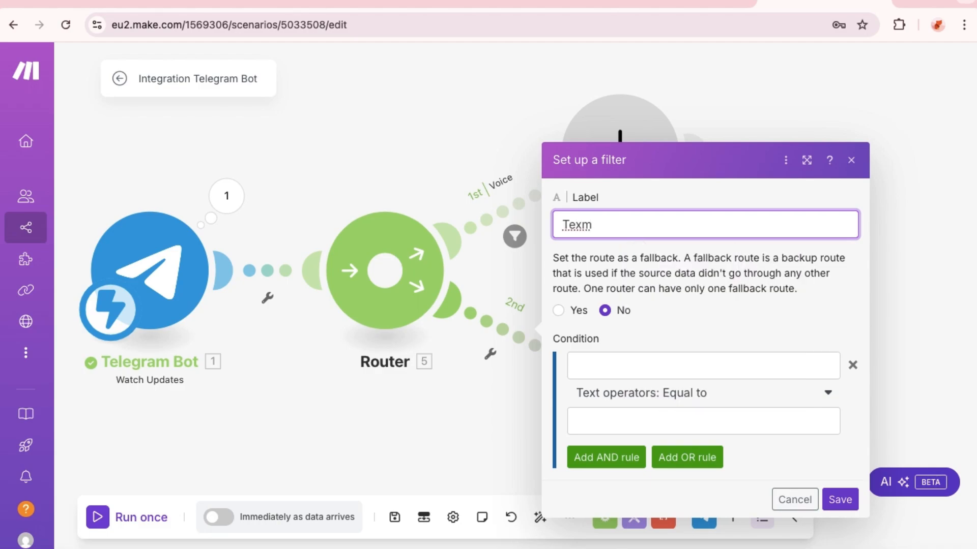
{"action": "key", "text": "BackSpace"}
{"action": "type", "text": "t message"}
Set the Text message filter's condition to Message: Text with the Exists operator and save the filter
{"action": "left_click", "coordinate": [636, 391]}
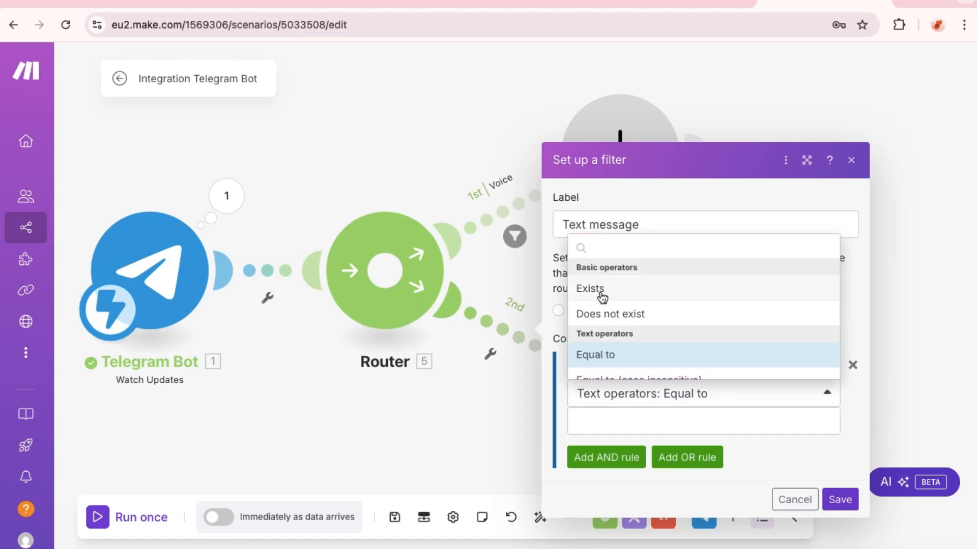
{"action": "left_click", "coordinate": [602, 297]}
{"action": "left_click", "coordinate": [615, 365]}
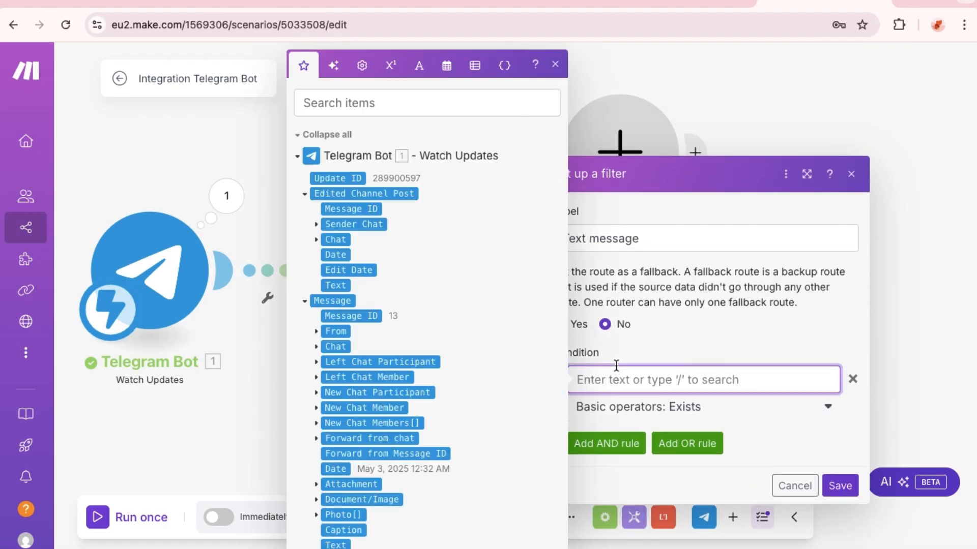
{"action": "scroll", "coordinate": [325, 315], "scroll_direction": "down", "scroll_amount": 2}
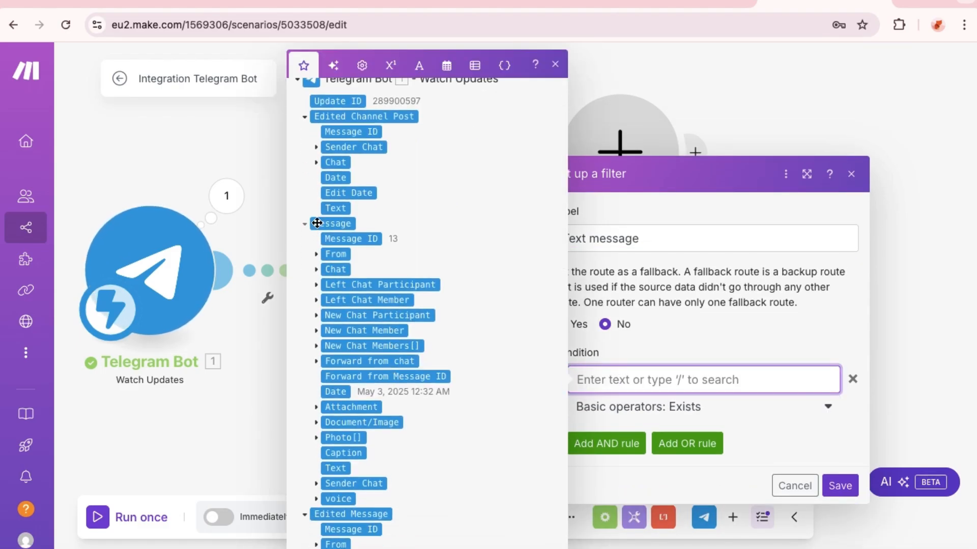
{"action": "left_click", "coordinate": [337, 468]}
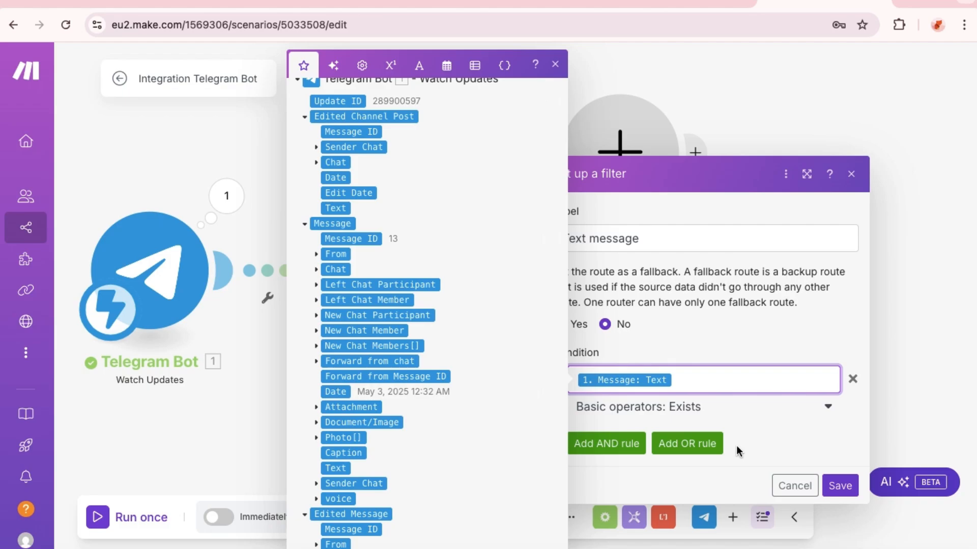
{"action": "left_click", "coordinate": [840, 486]}
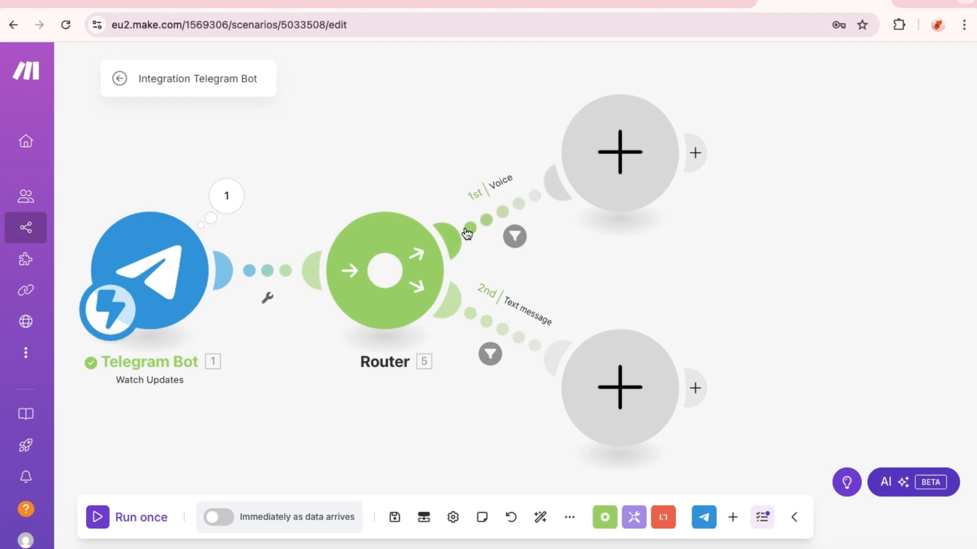
Add a Telegram Bot Download a File module to the Voice route
{"action": "left_click", "coordinate": [620, 161]}
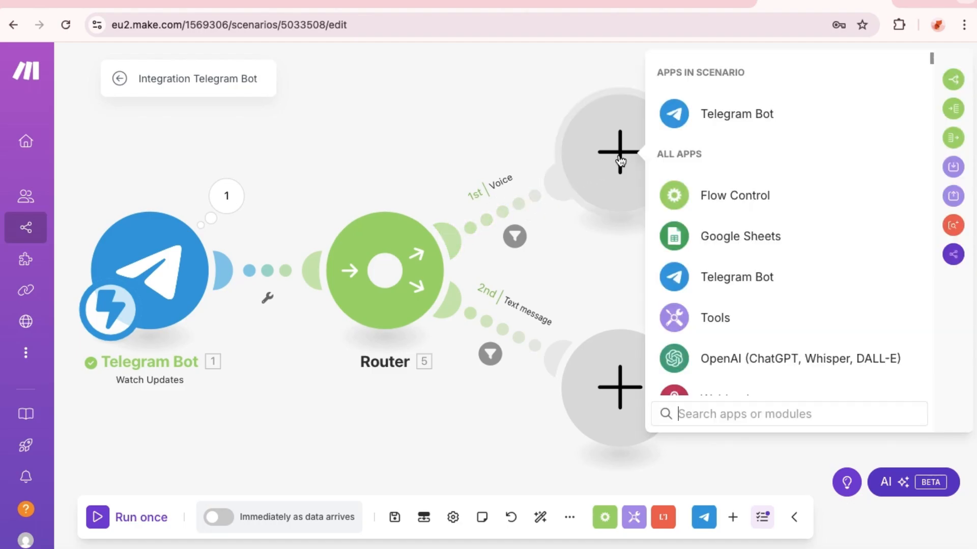
{"action": "left_click", "coordinate": [714, 120]}
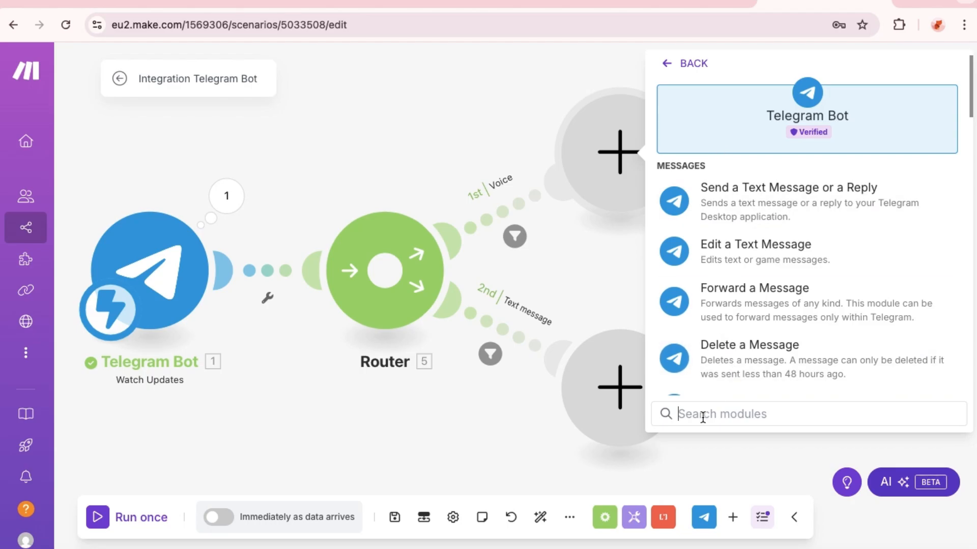
{"action": "type", "text": "down"}
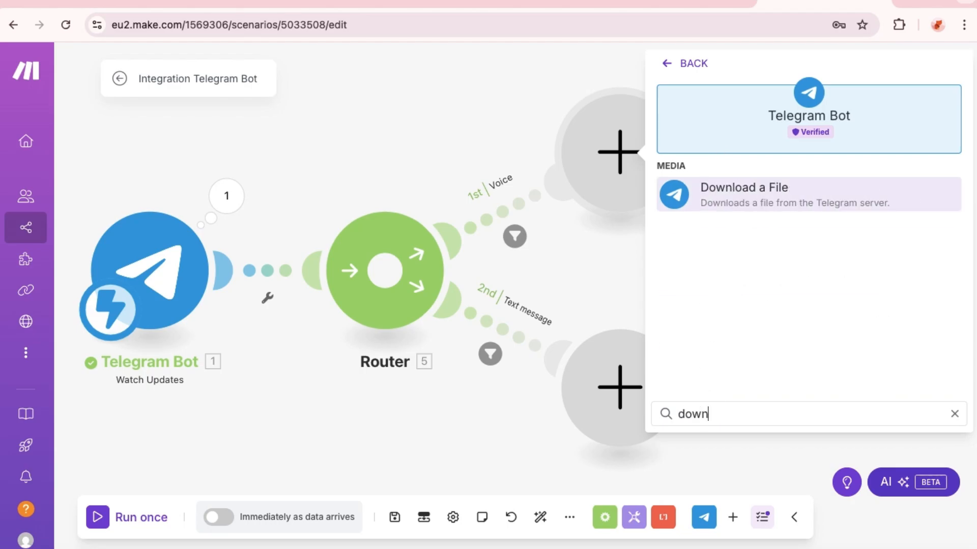
{"action": "left_click", "coordinate": [740, 211]}
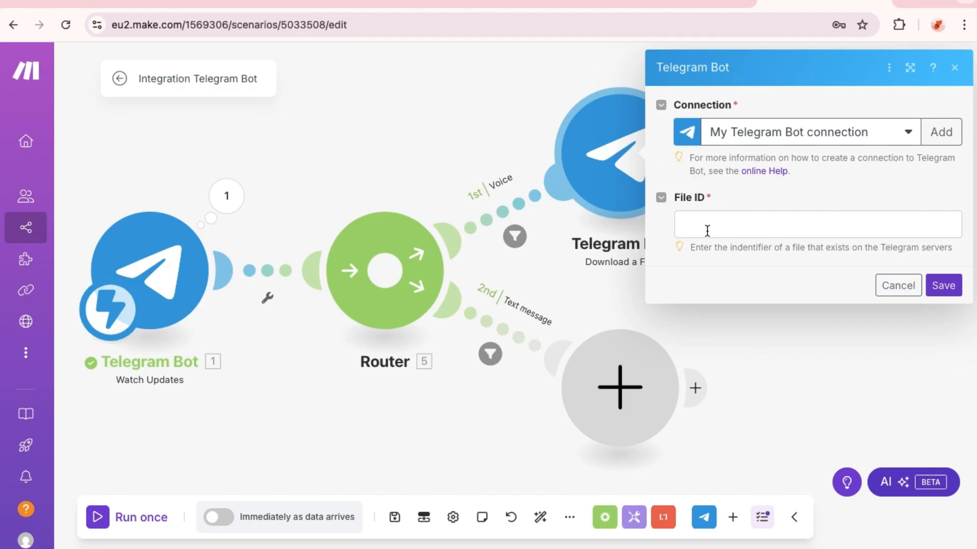
Map the Download a File module's File ID to the message's voice file_id and save the module
{"action": "left_click", "coordinate": [707, 229]}
{"action": "scroll", "coordinate": [469, 283], "scroll_direction": "down", "scroll_amount": 3}
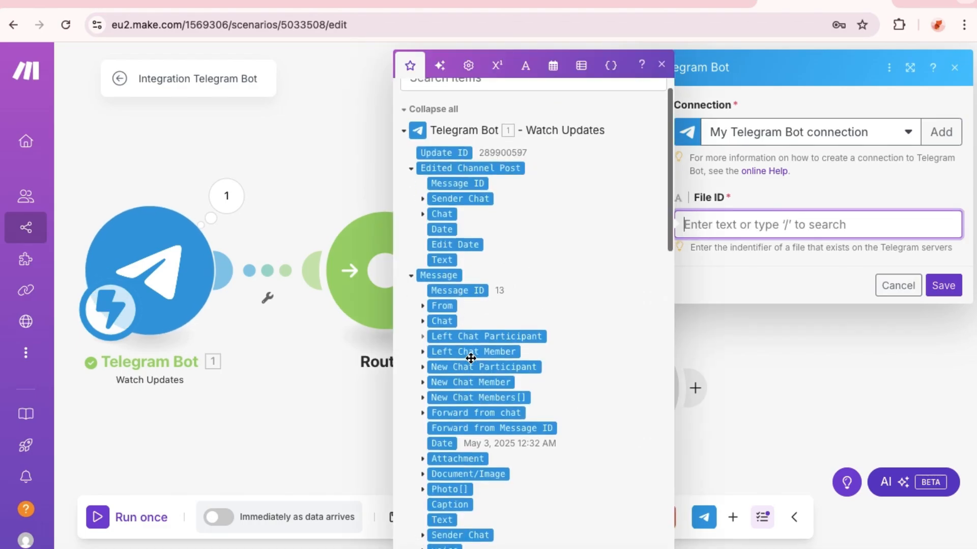
{"action": "left_click", "coordinate": [422, 433]}
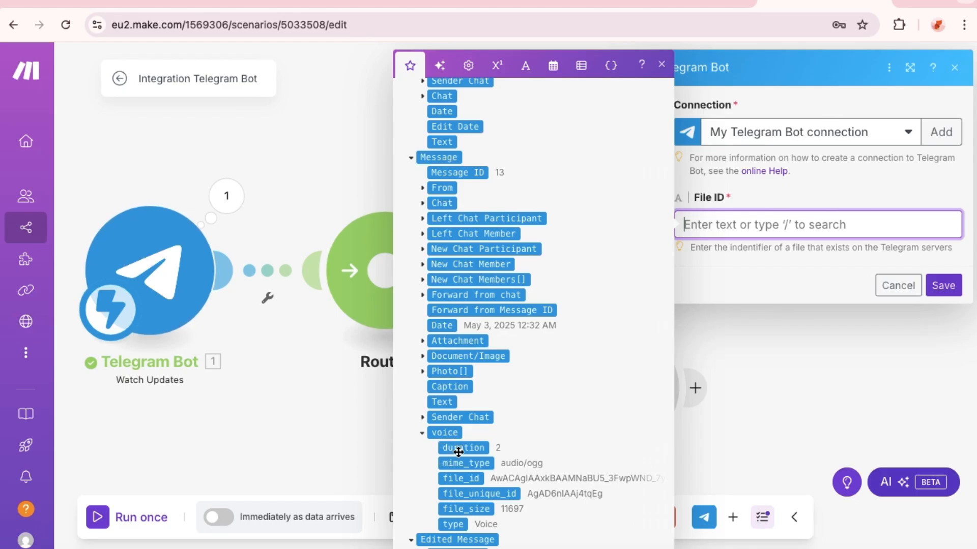
{"action": "left_click", "coordinate": [460, 479]}
{"action": "left_click", "coordinate": [943, 286]}
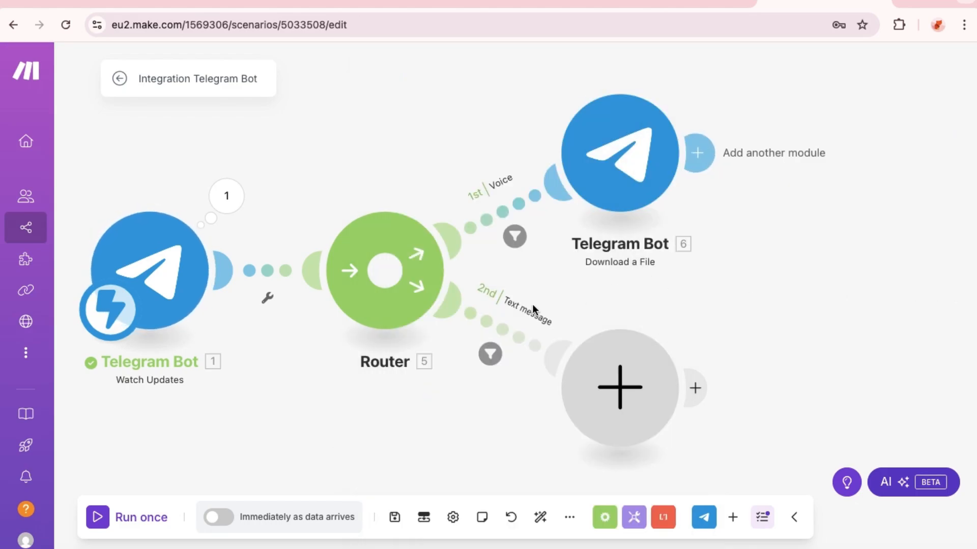
Add an OpenAI (ChatGPT, Whisper, DALL-E) module after the Download a File module on the Voice route
{"action": "left_click", "coordinate": [408, 231]}
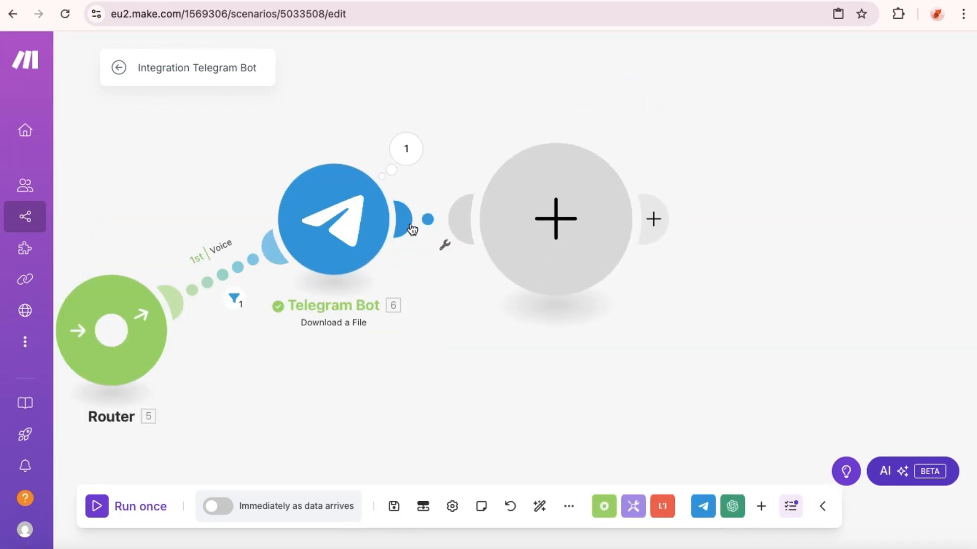
{"action": "left_click", "coordinate": [556, 234]}
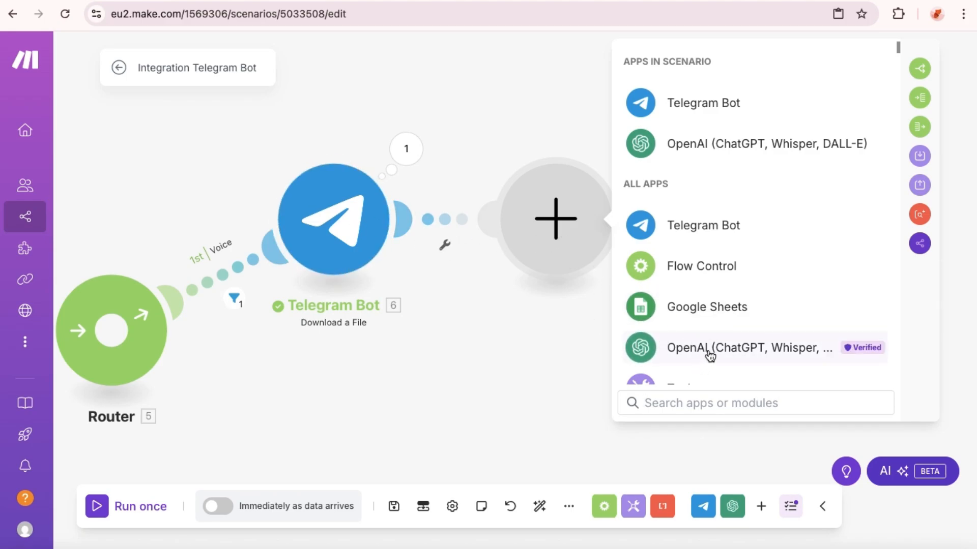
{"action": "left_click", "coordinate": [710, 147]}
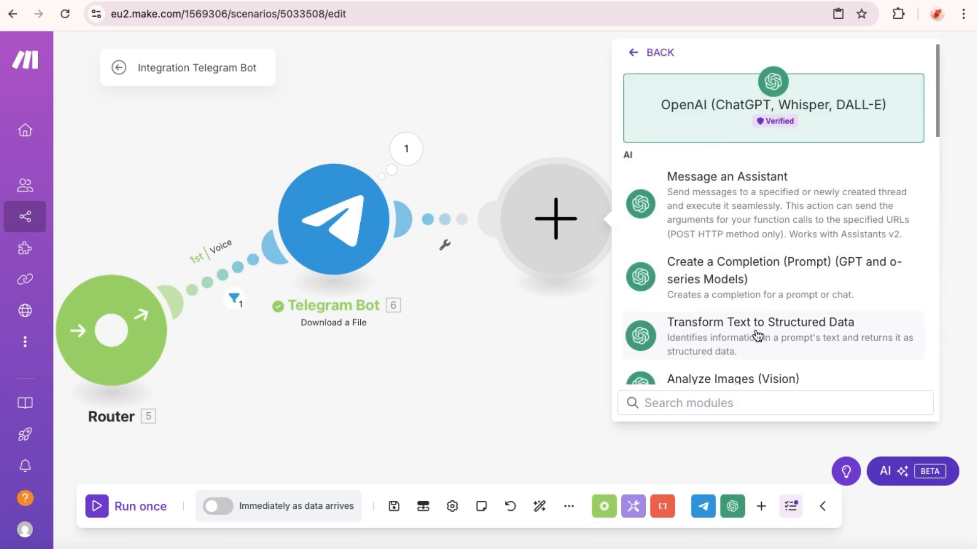
{"action": "left_click", "coordinate": [735, 354]}
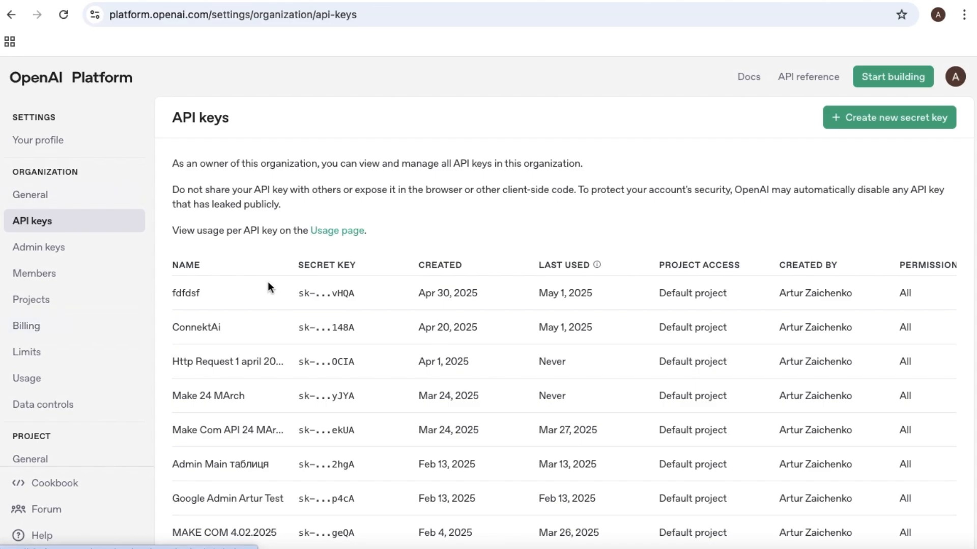
Create an OpenAI secret key named sdfdfsdf in the Default project with All permissions and copy the key
{"action": "left_click", "coordinate": [863, 121]}
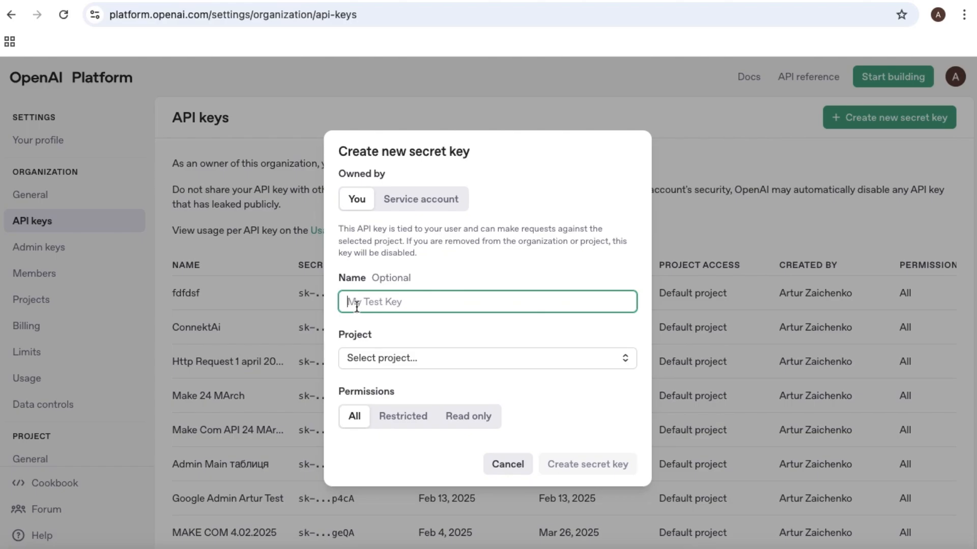
{"action": "type", "text": "sdfdfsdf"}
{"action": "left_click", "coordinate": [475, 377]}
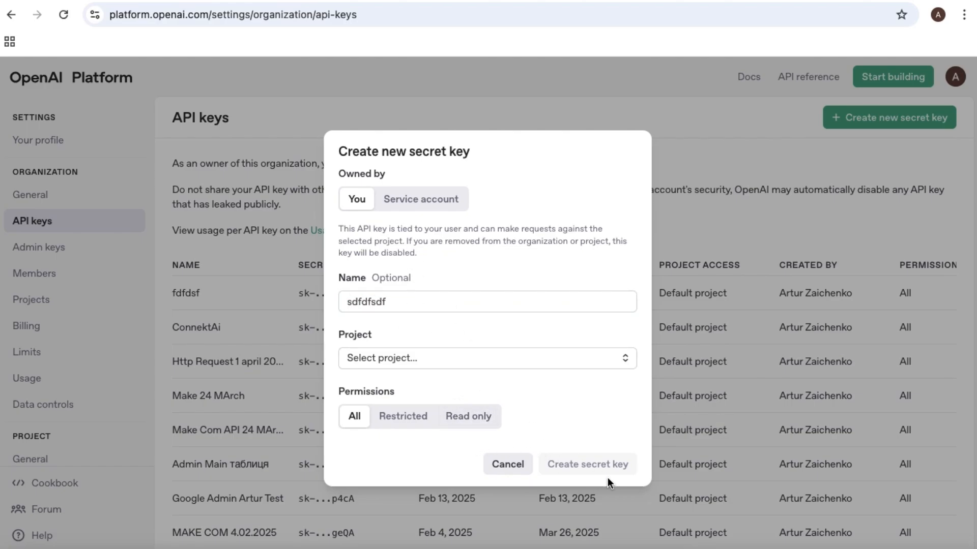
{"action": "left_click", "coordinate": [403, 300]}
{"action": "left_click", "coordinate": [399, 358]}
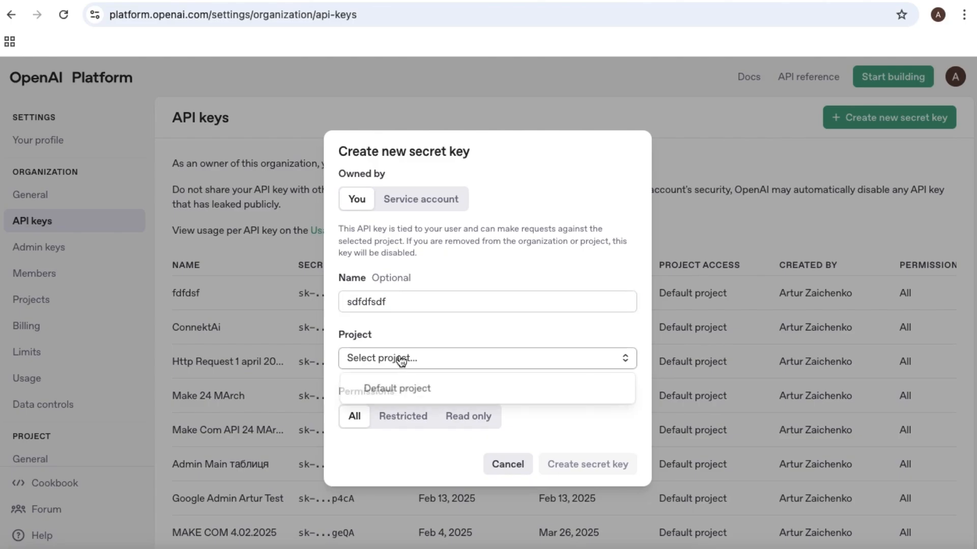
{"action": "left_click", "coordinate": [399, 389]}
{"action": "left_click", "coordinate": [586, 464]}
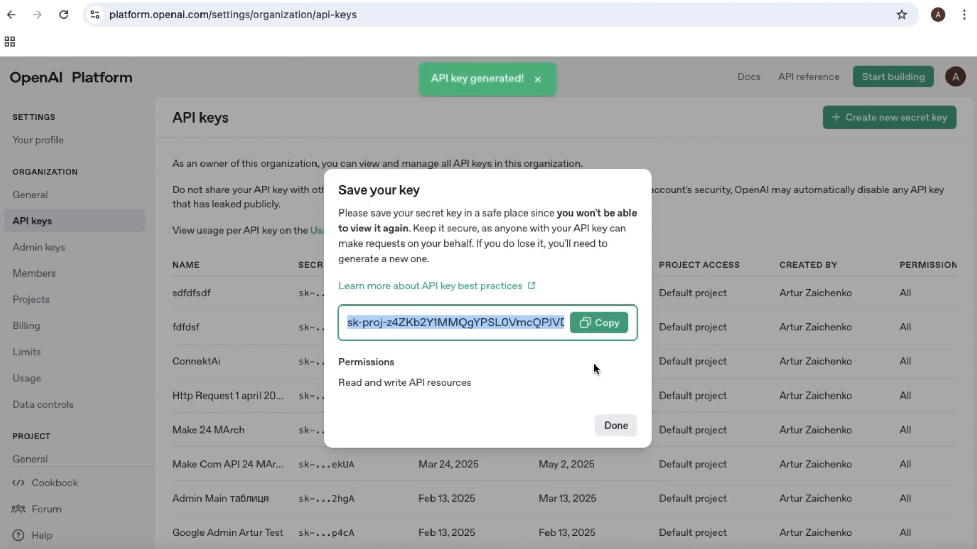
{"action": "left_click", "coordinate": [604, 324]}
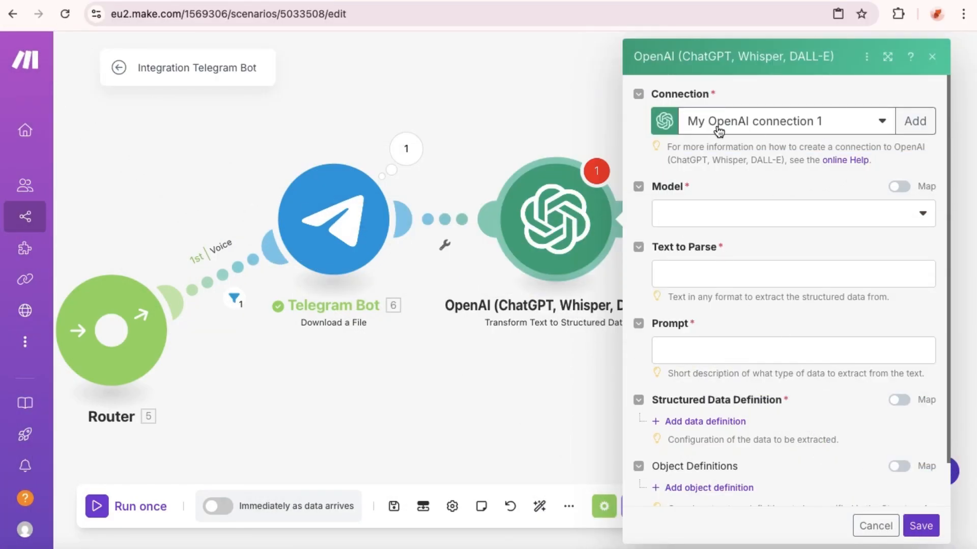
Switch to Make and add a connection named My OpenAI connection to the OpenAI module, pasting the API key
{"action": "left_click", "coordinate": [918, 123]}
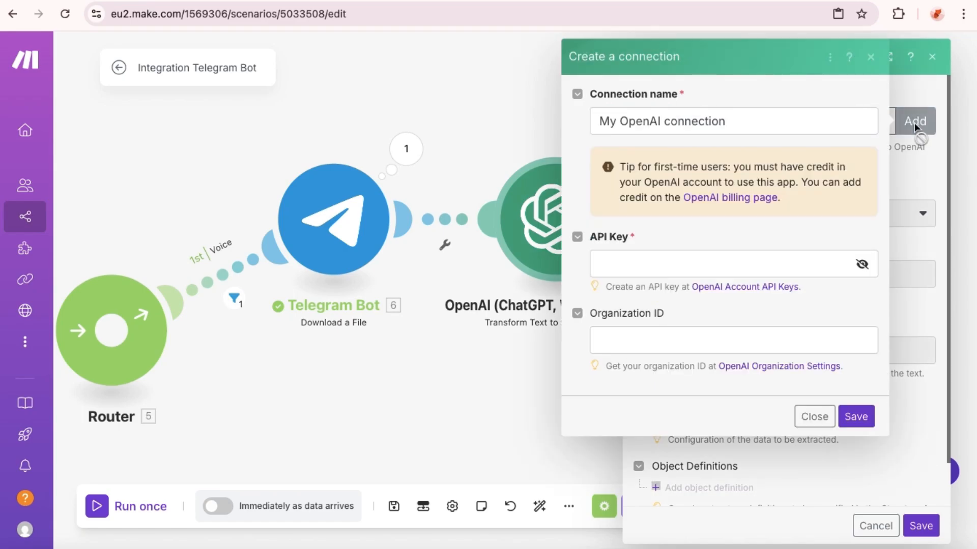
{"action": "left_click", "coordinate": [623, 264]}
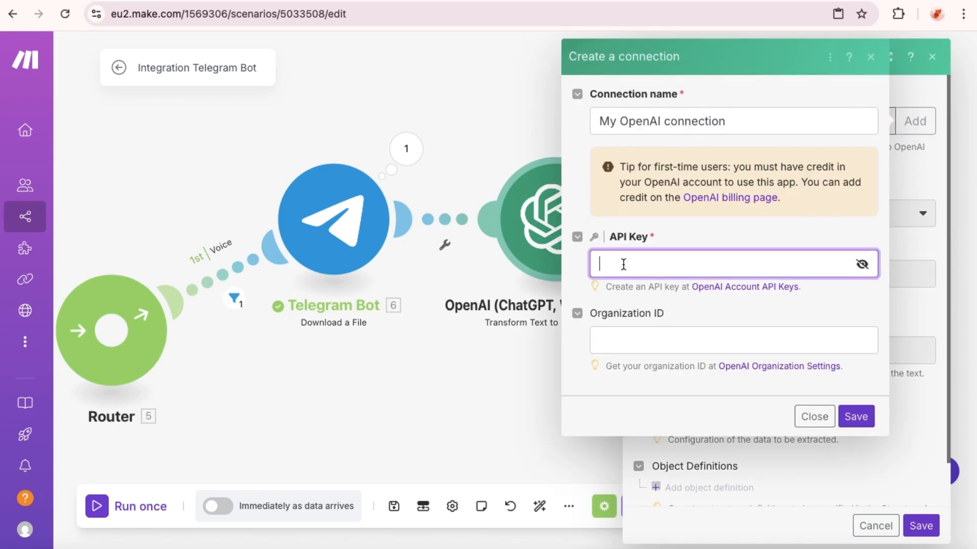
{"action": "key", "text": "ctrl+v"}
{"action": "left_click", "coordinate": [856, 416]}
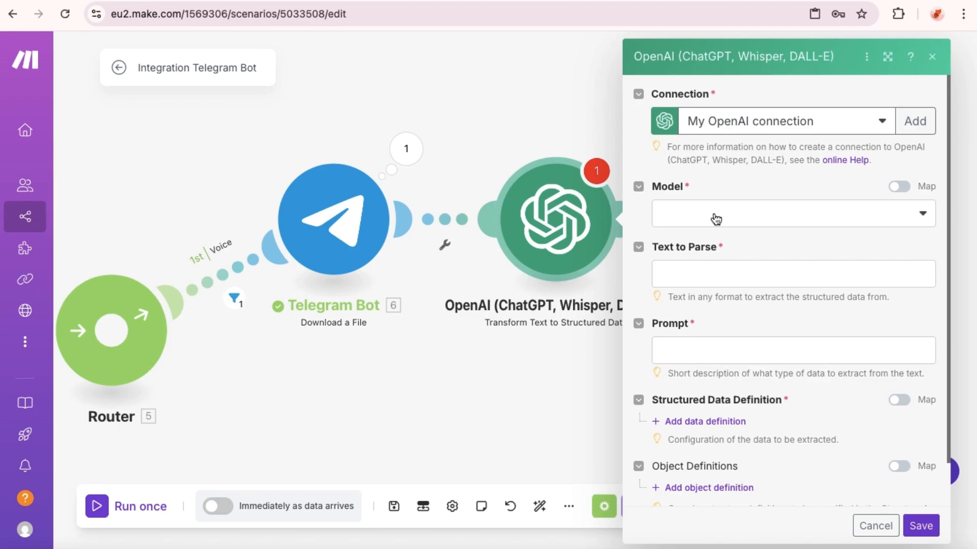
Look through the OpenAI module's available models and search them for whisper
{"action": "left_click", "coordinate": [688, 220]}
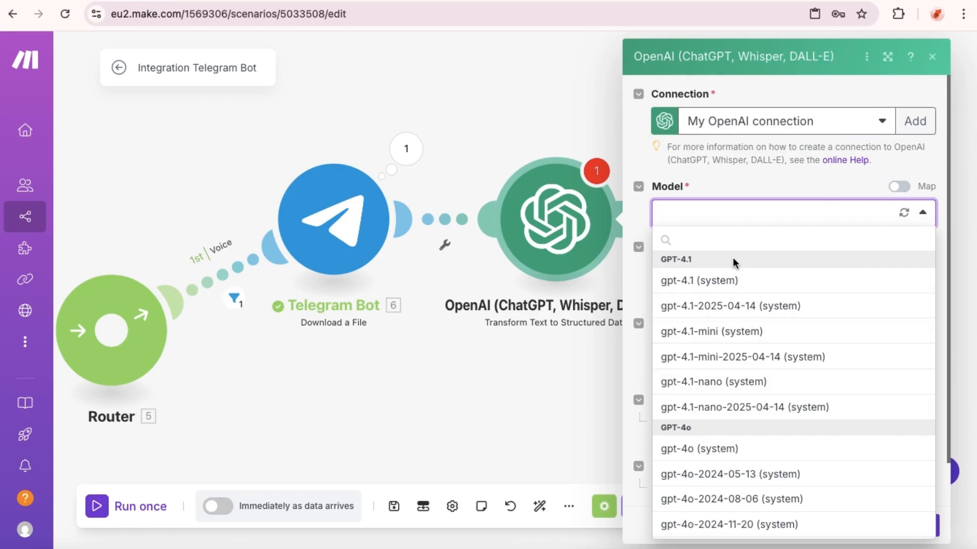
{"action": "scroll", "coordinate": [734, 322], "scroll_direction": "down", "scroll_amount": 1}
{"action": "scroll", "coordinate": [735, 321], "scroll_direction": "down", "scroll_amount": 5}
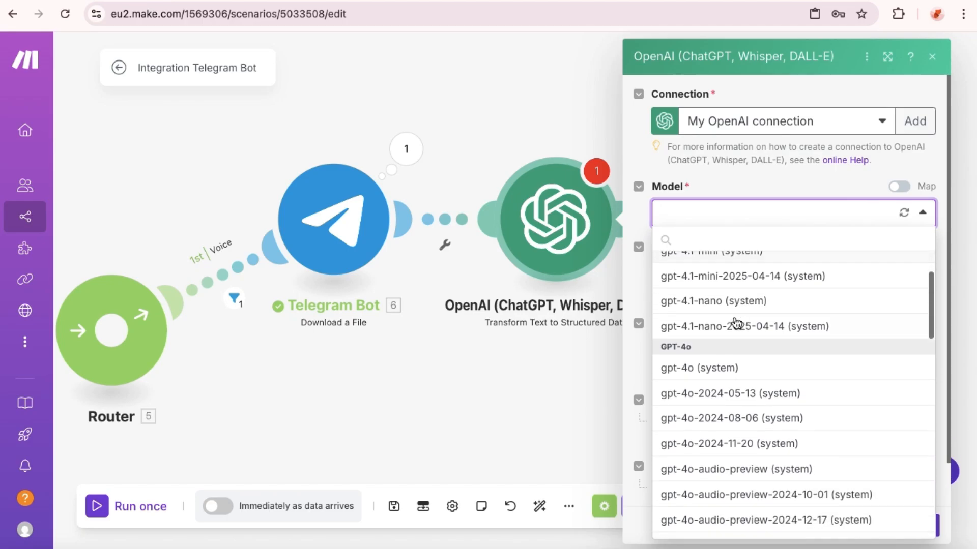
{"action": "scroll", "coordinate": [735, 322], "scroll_direction": "down", "scroll_amount": 6}
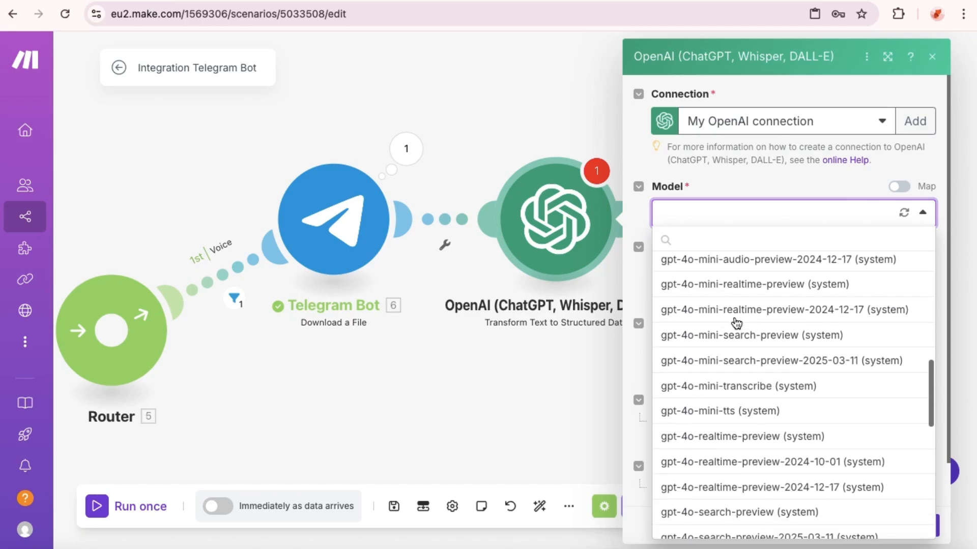
{"action": "scroll", "coordinate": [736, 322], "scroll_direction": "down", "scroll_amount": 7}
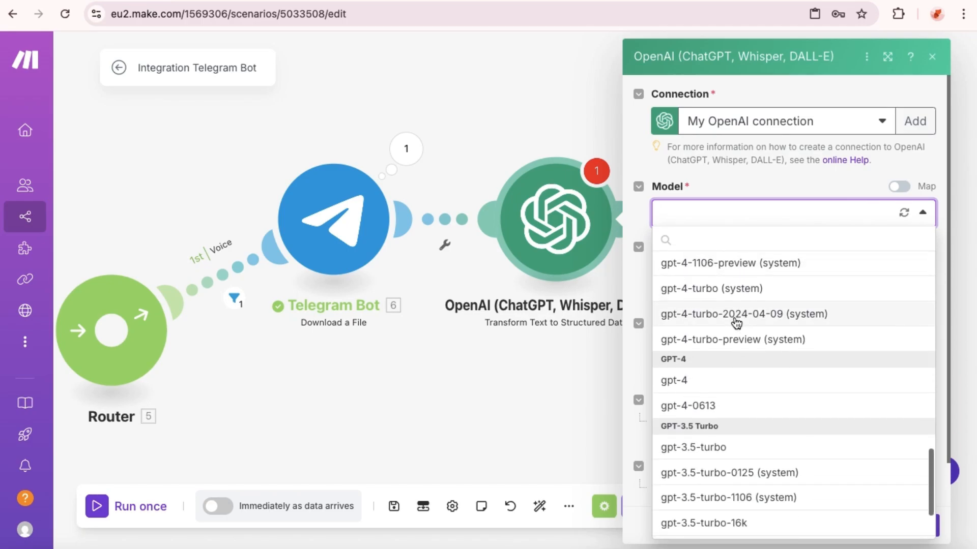
{"action": "left_click", "coordinate": [684, 217]}
{"action": "left_click", "coordinate": [684, 216]}
{"action": "type", "text": "whisper"}
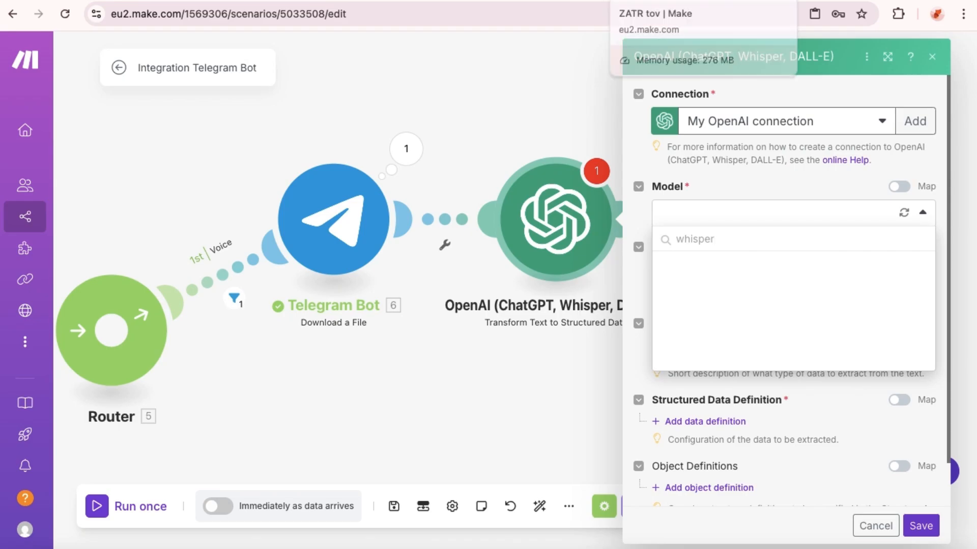
Copy the OpenAI Create a Transcription module from the ZATR tov scenario
{"action": "left_click", "coordinate": [656, 1]}
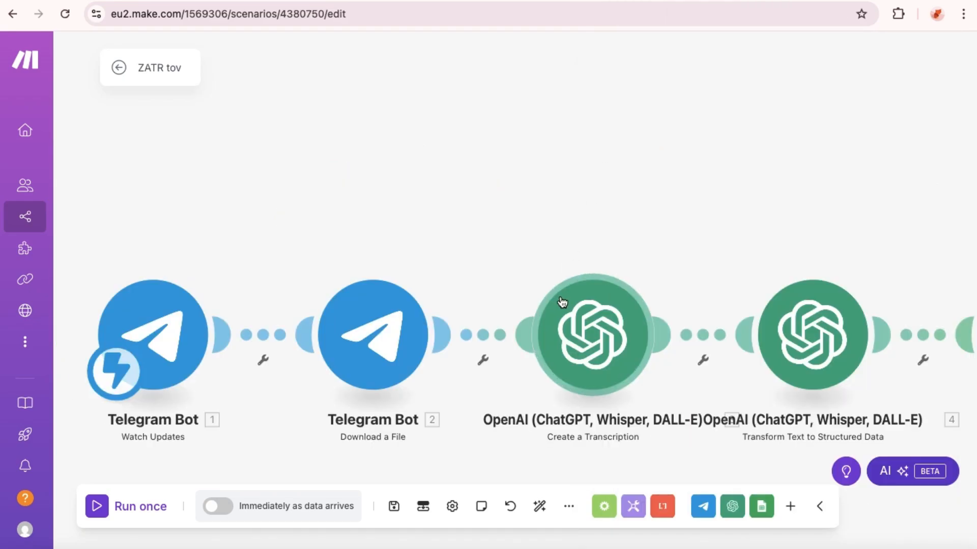
{"action": "right_click", "coordinate": [586, 338]}
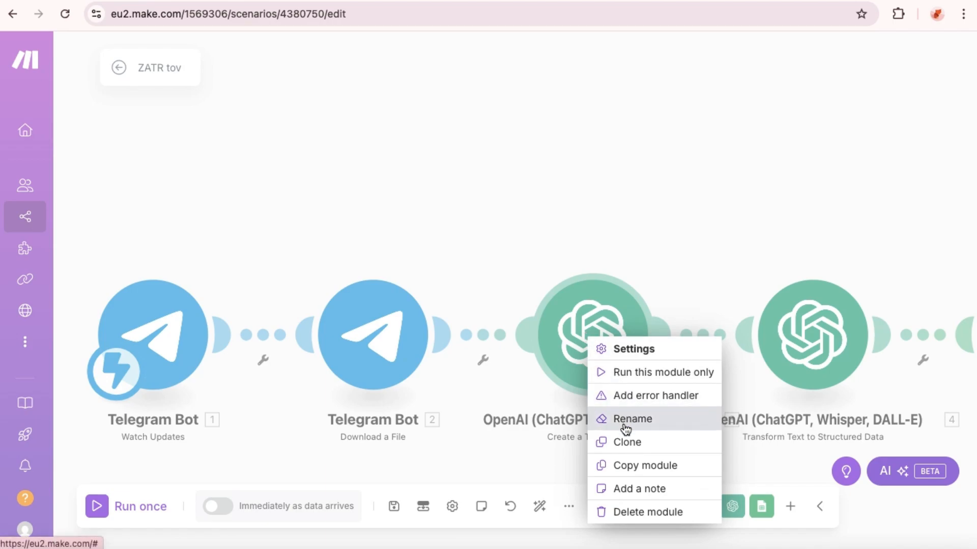
{"action": "left_click", "coordinate": [629, 465]}
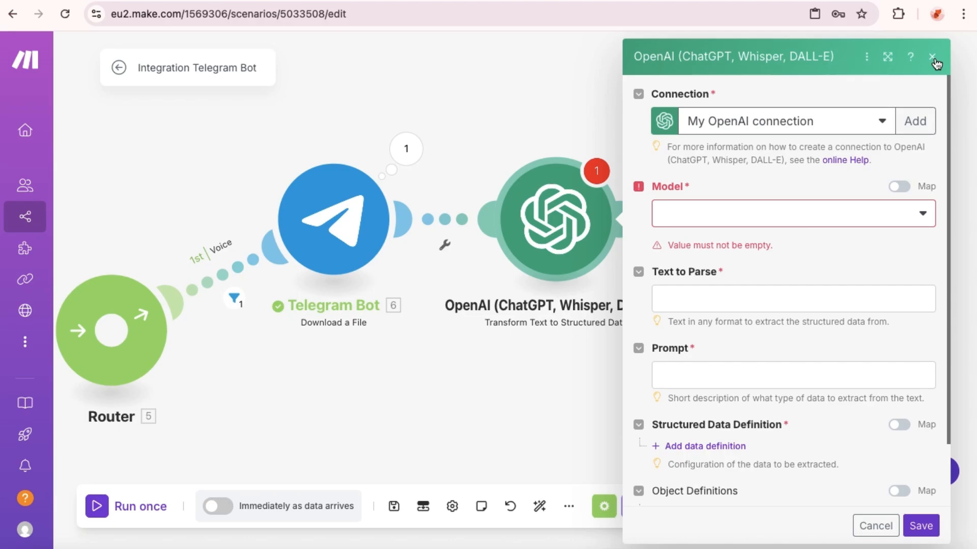
Return to the Integration Telegram Bot scenario and delete the OpenAI Transform Text to Structured Data module from the Voice route
{"action": "left_click", "coordinate": [933, 58]}
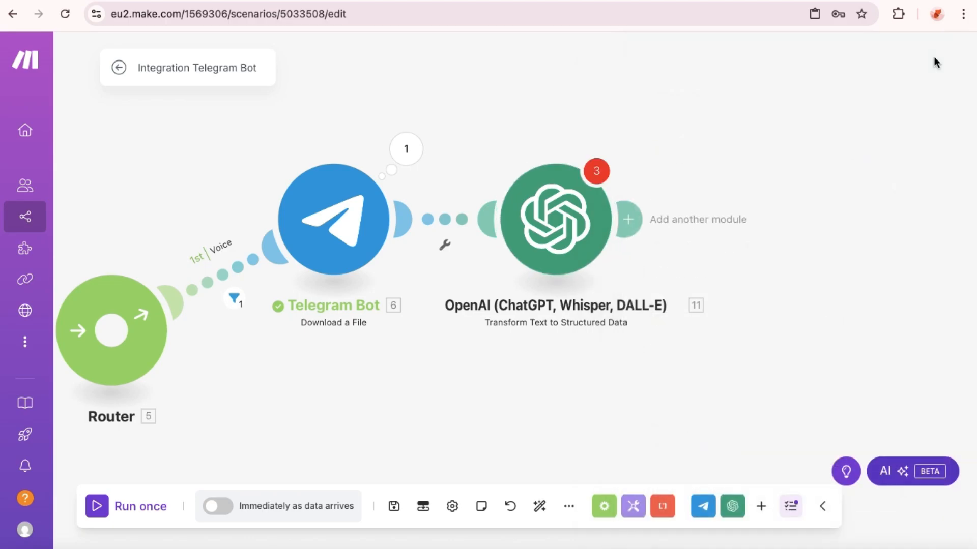
{"action": "right_click", "coordinate": [563, 220]}
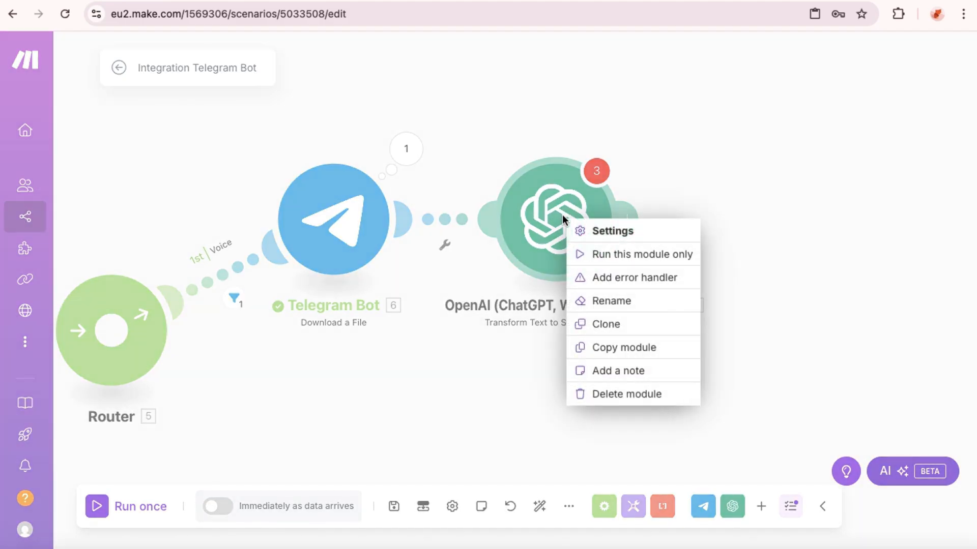
{"action": "left_click", "coordinate": [615, 399]}
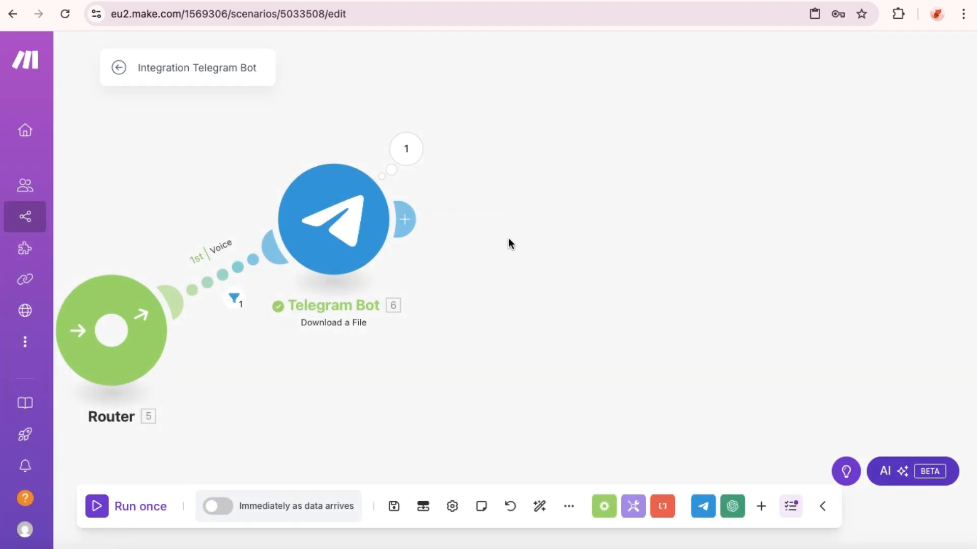
Paste the copied Create a Transcription module and attach it after the Download a File module on the Voice route
{"action": "right_click", "coordinate": [508, 237]}
{"action": "left_click", "coordinate": [561, 278]}
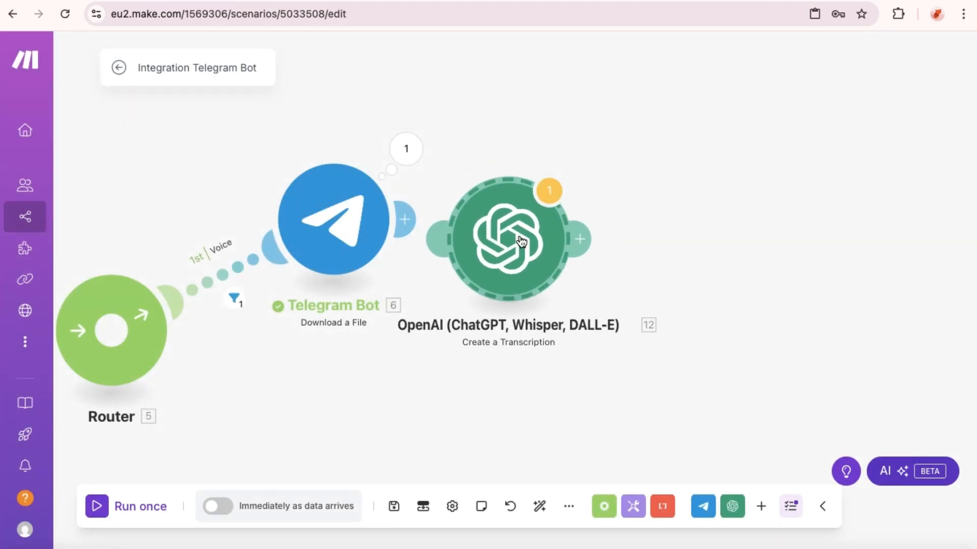
{"action": "left_click_drag", "start_coordinate": [521, 241], "coordinate": [556, 230]}
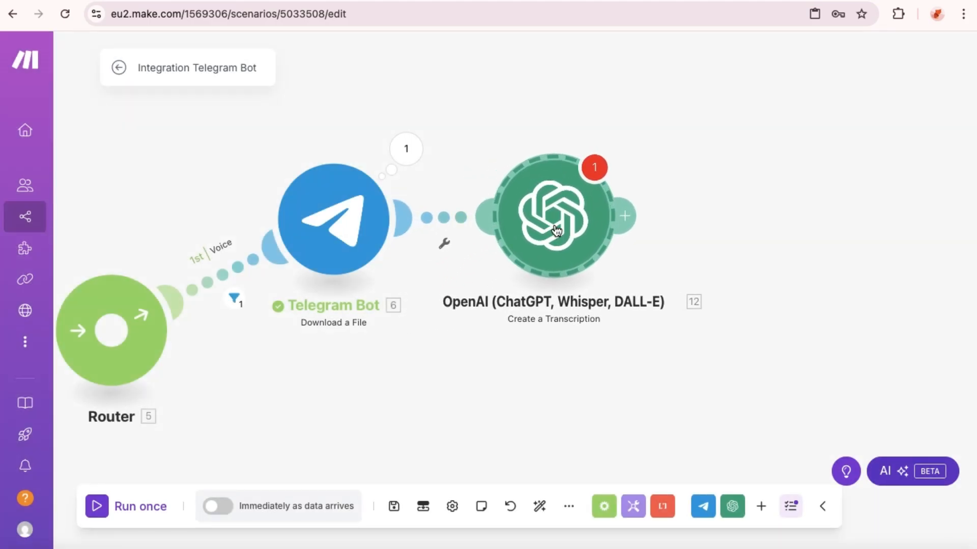
Set the transcription module's file source to Telegram Bot - Download a File and save the module
{"action": "left_click", "coordinate": [556, 230]}
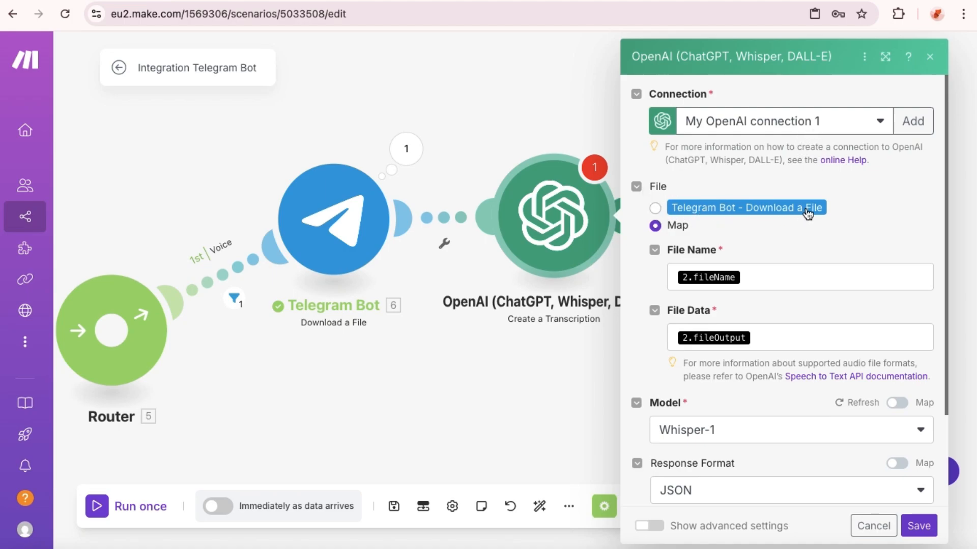
{"action": "left_click", "coordinate": [655, 208]}
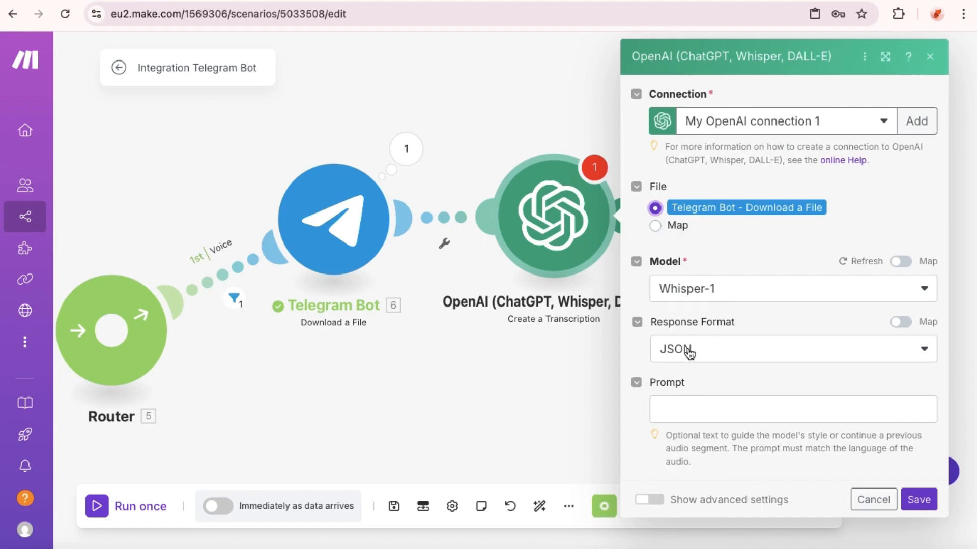
{"action": "left_click", "coordinate": [927, 496]}
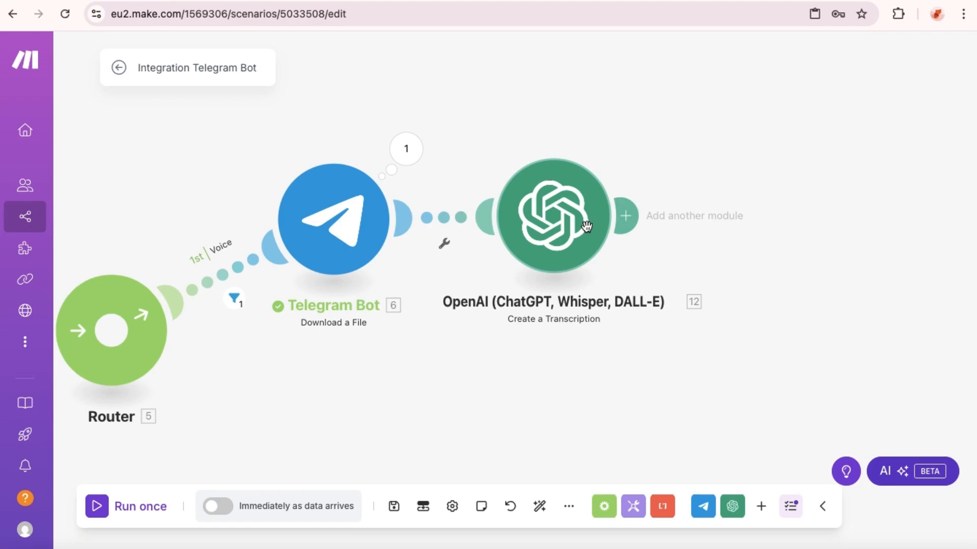
Check the File ID mapping in the Download a File module's settings without changing it
{"action": "left_click_drag", "start_coordinate": [698, 199], "coordinate": [780, 168]}
{"action": "left_click_drag", "start_coordinate": [507, 331], "coordinate": [697, 331]}
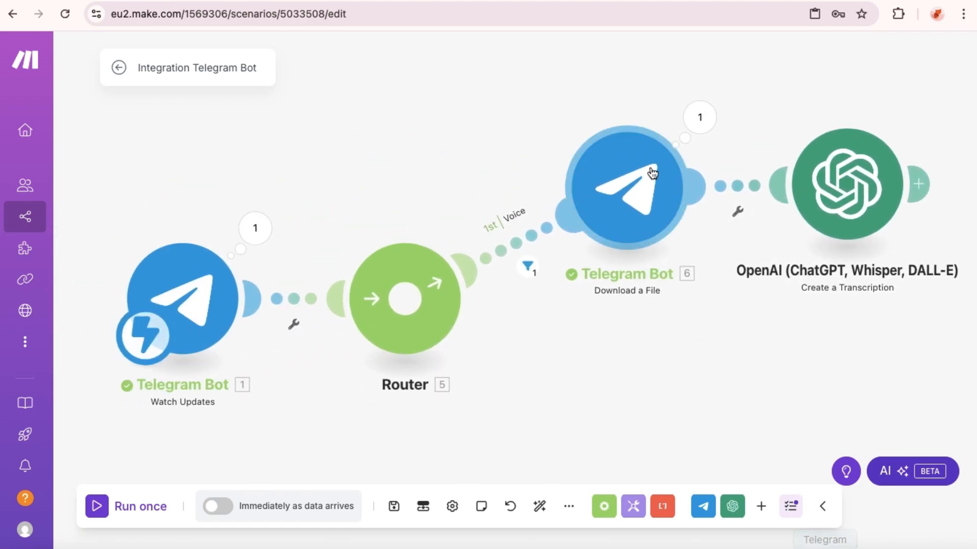
{"action": "left_click", "coordinate": [637, 193]}
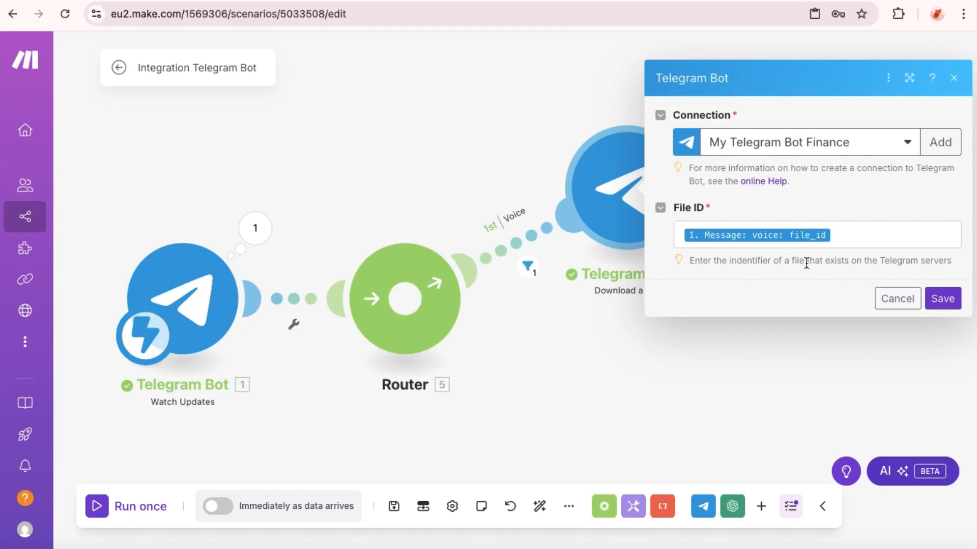
{"action": "left_click", "coordinate": [890, 298]}
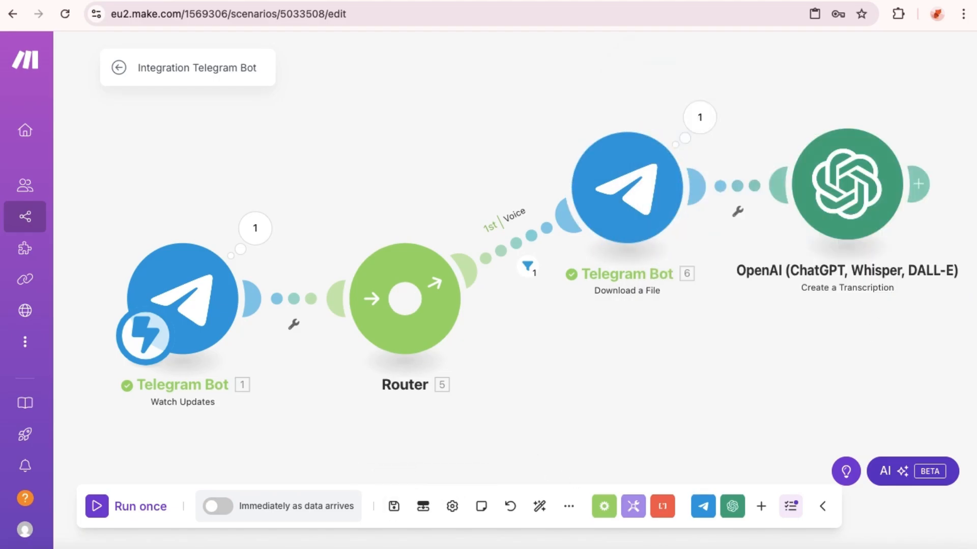
Switch to Telegram and send a voice message of about 5 seconds to the Finance Tracker bot
{"action": "left_click", "coordinate": [825, 547]}
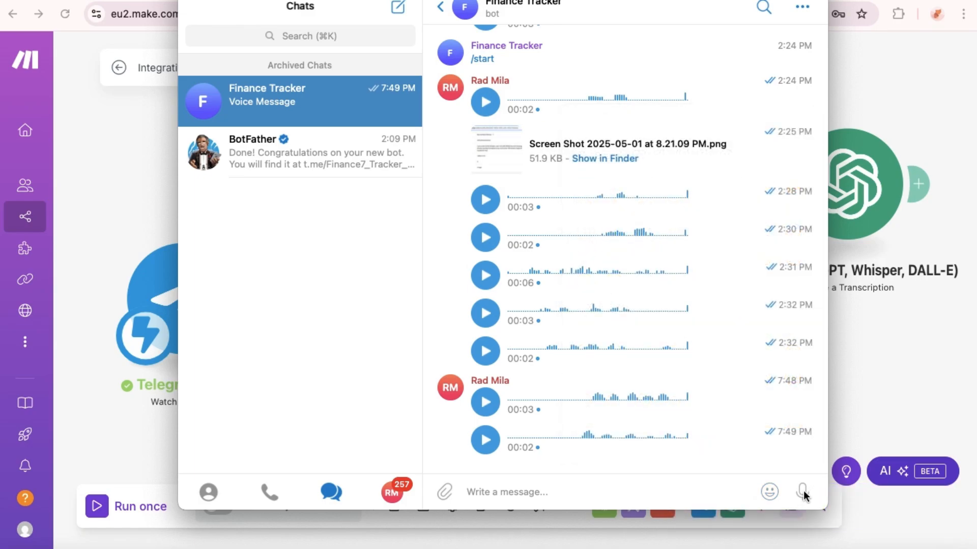
{"action": "left_click_drag", "start_coordinate": [802, 494], "coordinate": [794, 380]}
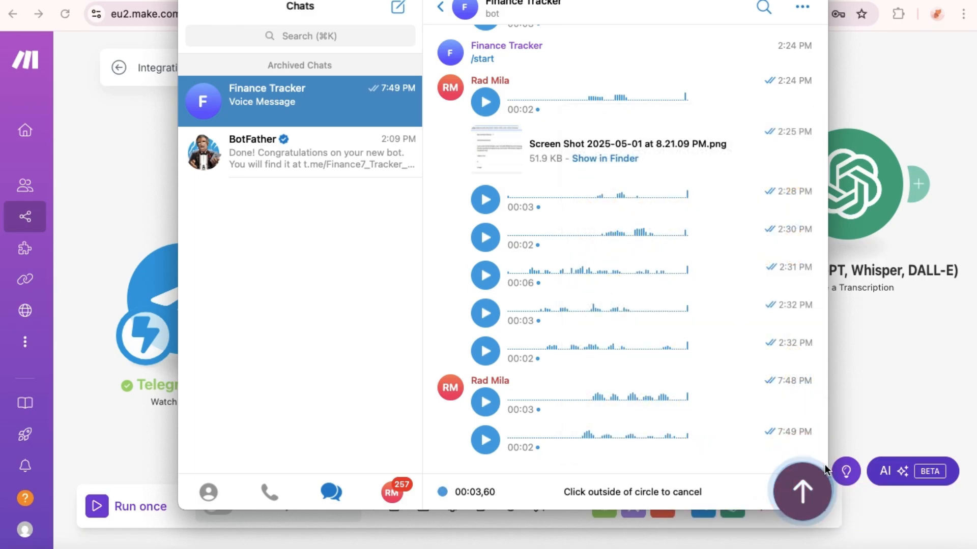
{"action": "left_click", "coordinate": [802, 494]}
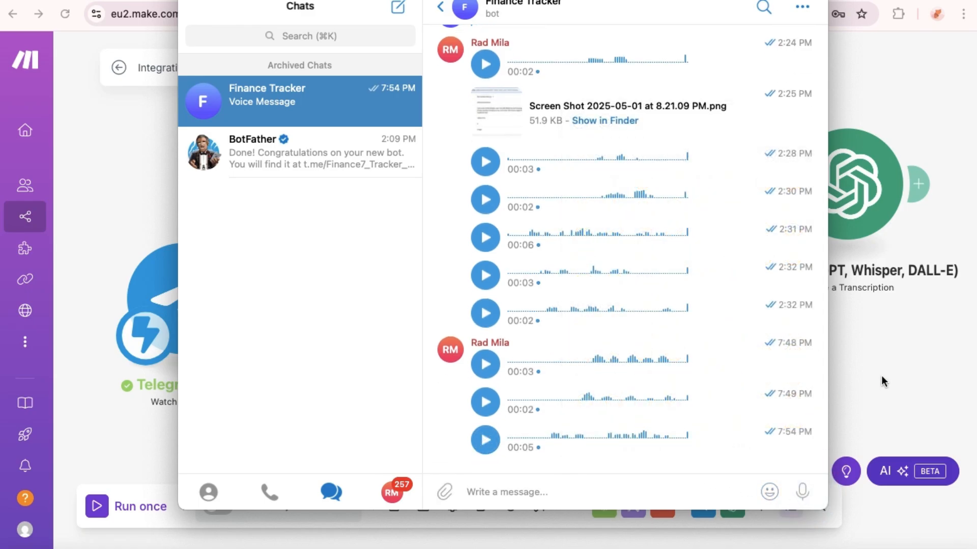
Return to Make and run the scenario once, choosing to wait for new data
{"action": "left_click", "coordinate": [103, 511]}
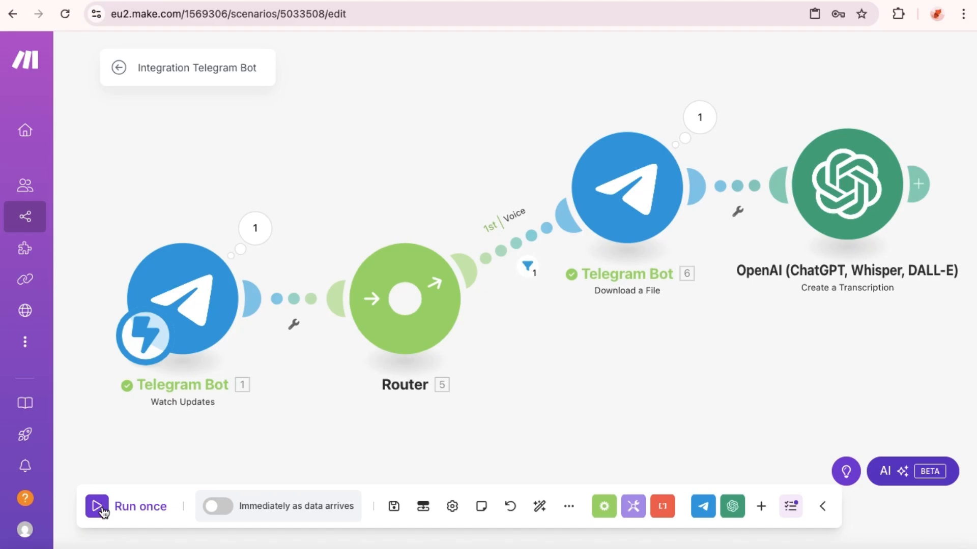
{"action": "left_click", "coordinate": [97, 509]}
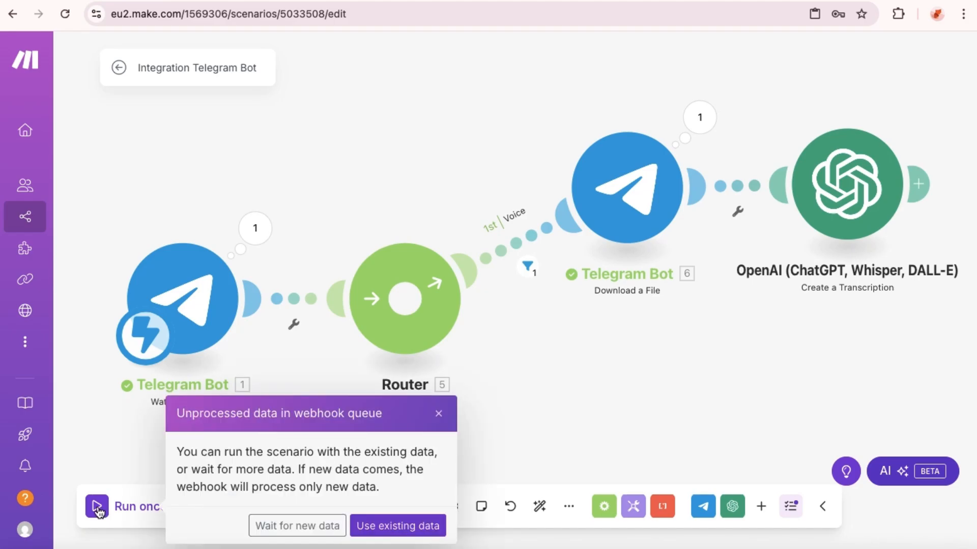
{"action": "left_click", "coordinate": [281, 527]}
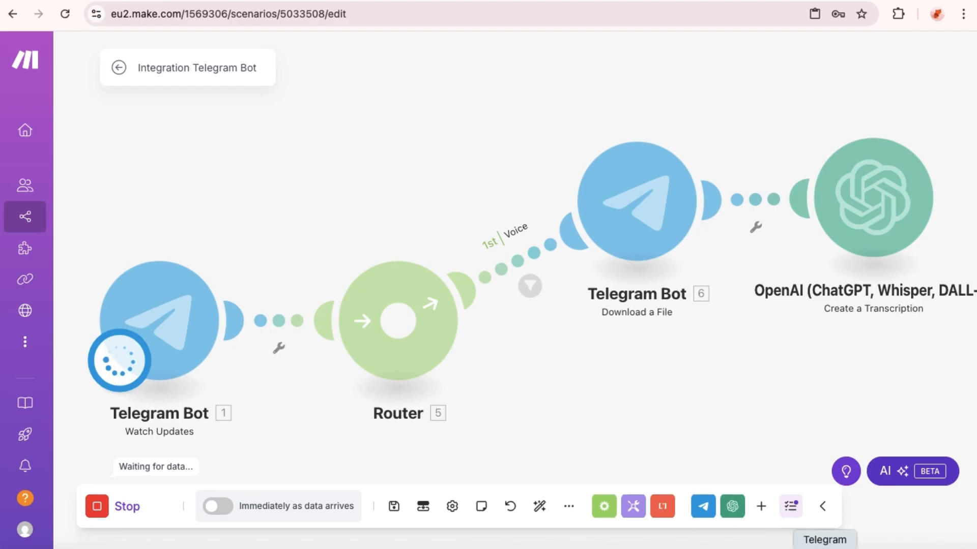
Switch to Telegram, send a voice message of about 4 seconds to the Finance Tracker bot, and return to Make
{"action": "left_click", "coordinate": [823, 548]}
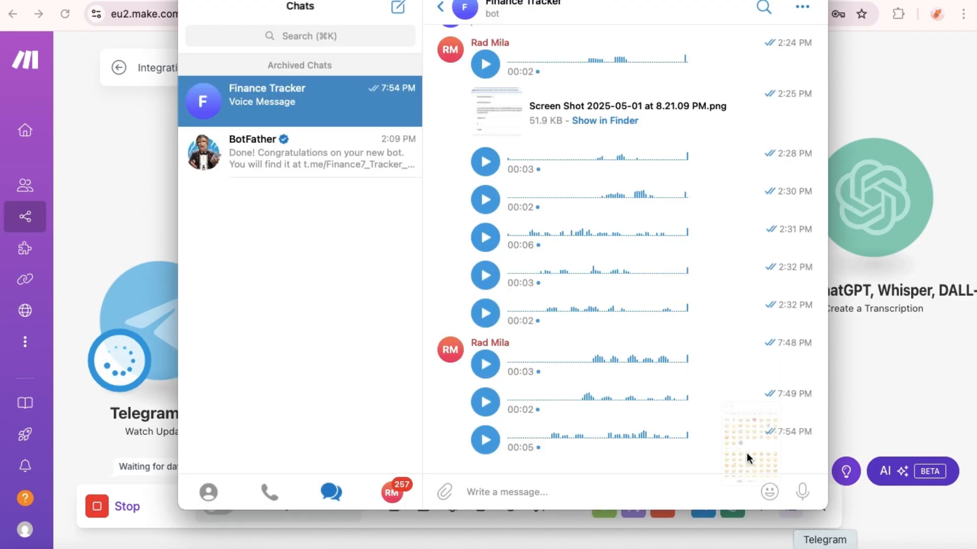
{"action": "left_click", "coordinate": [803, 491]}
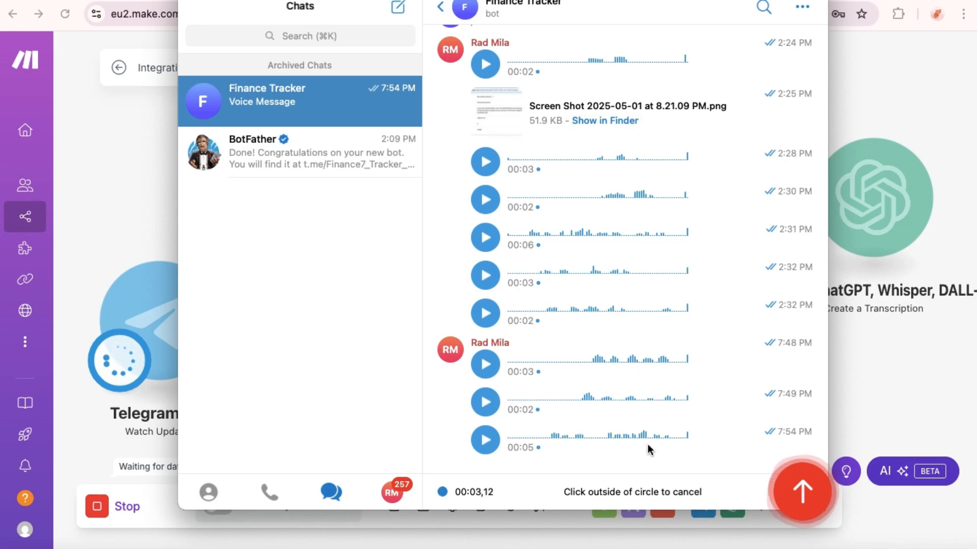
{"action": "left_click", "coordinate": [800, 490]}
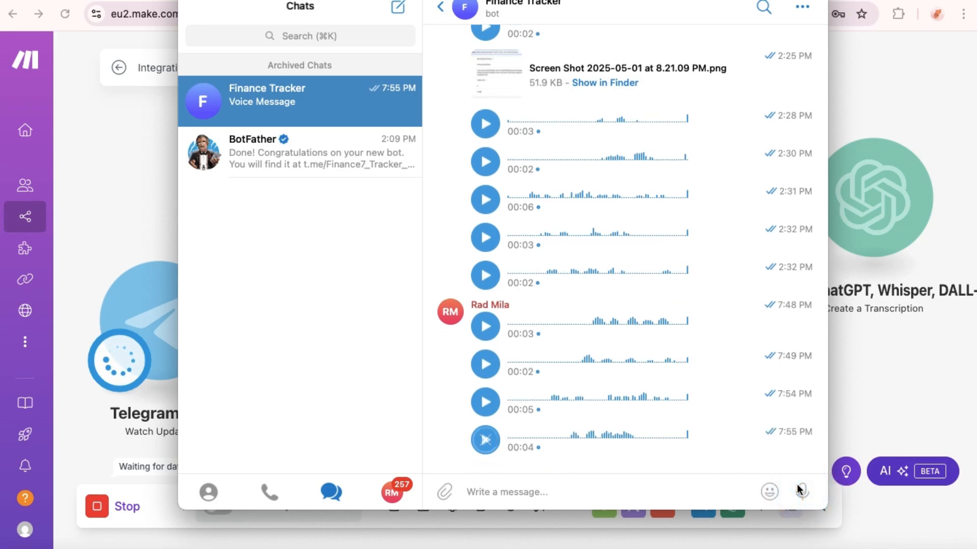
{"action": "left_click", "coordinate": [865, 419]}
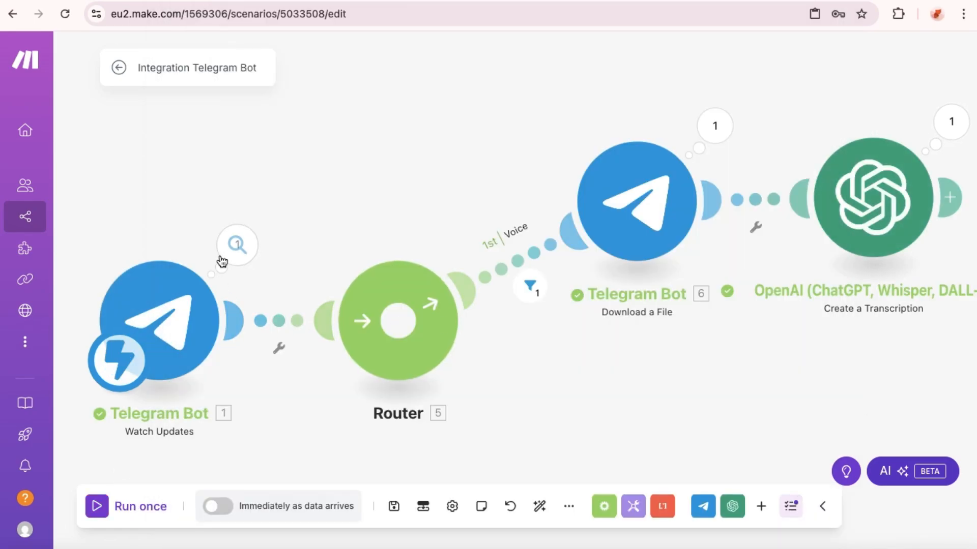
Inspect the transcribed text in the Create a Transcription module's run output
{"action": "left_click_drag", "start_coordinate": [627, 364], "coordinate": [515, 369]}
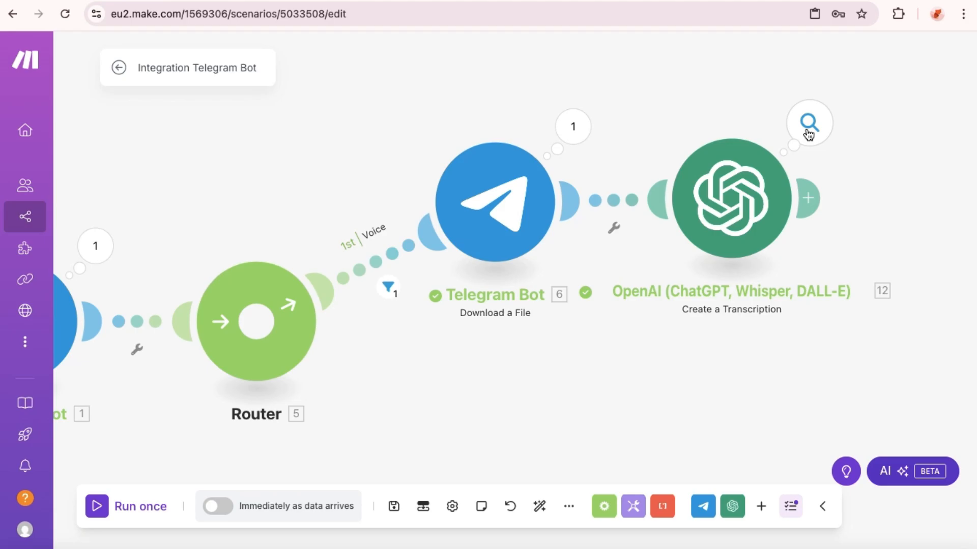
{"action": "left_click", "coordinate": [810, 128]}
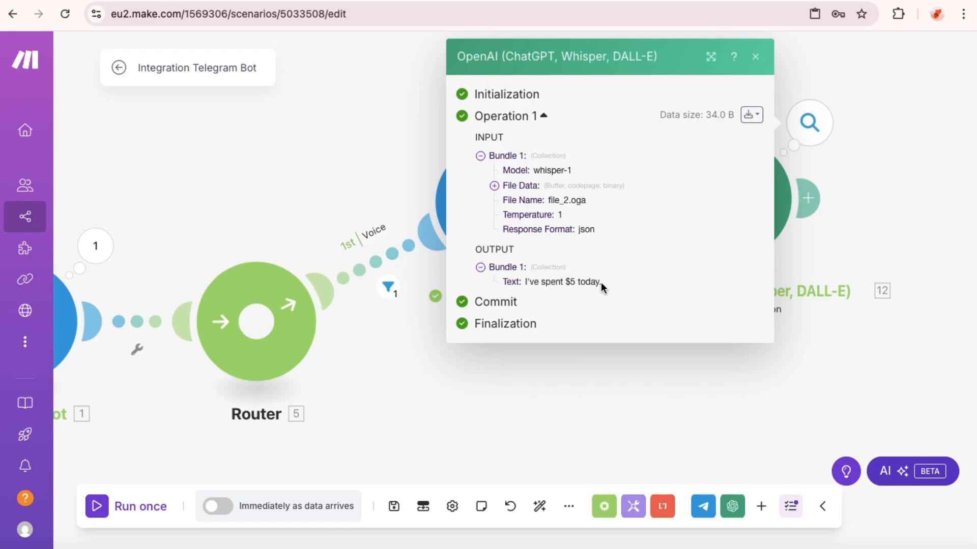
{"action": "left_click_drag", "start_coordinate": [601, 282], "coordinate": [522, 283]}
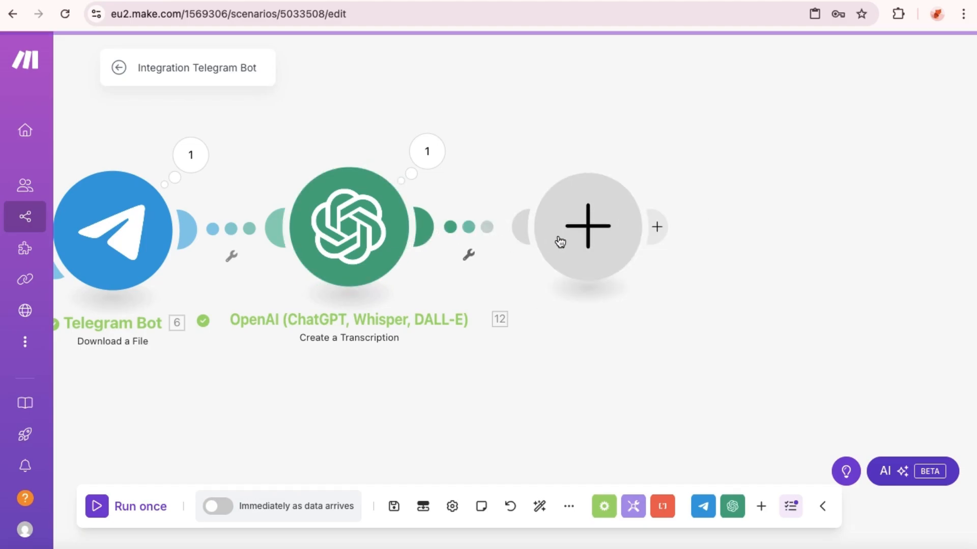
{"action": "left_click", "coordinate": [560, 242]}
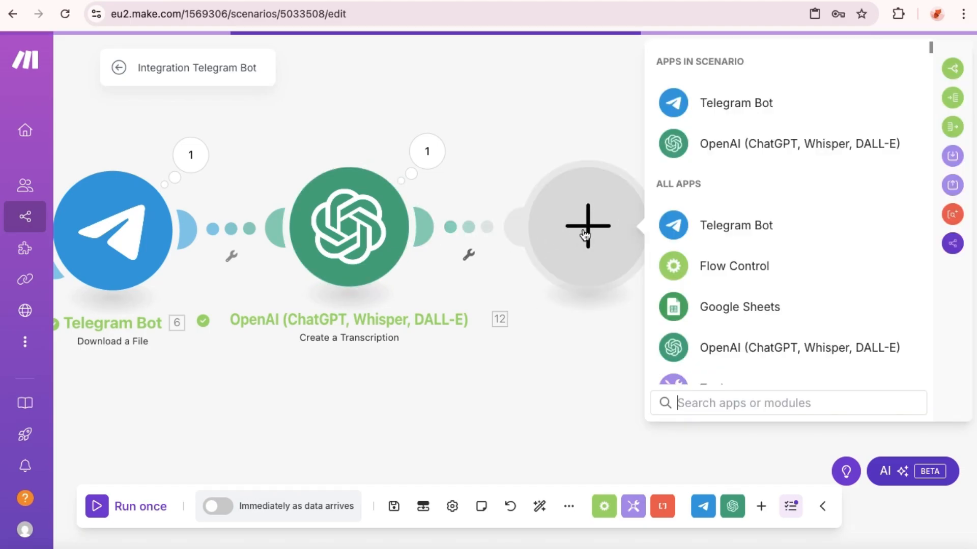
{"action": "left_click", "coordinate": [742, 147]}
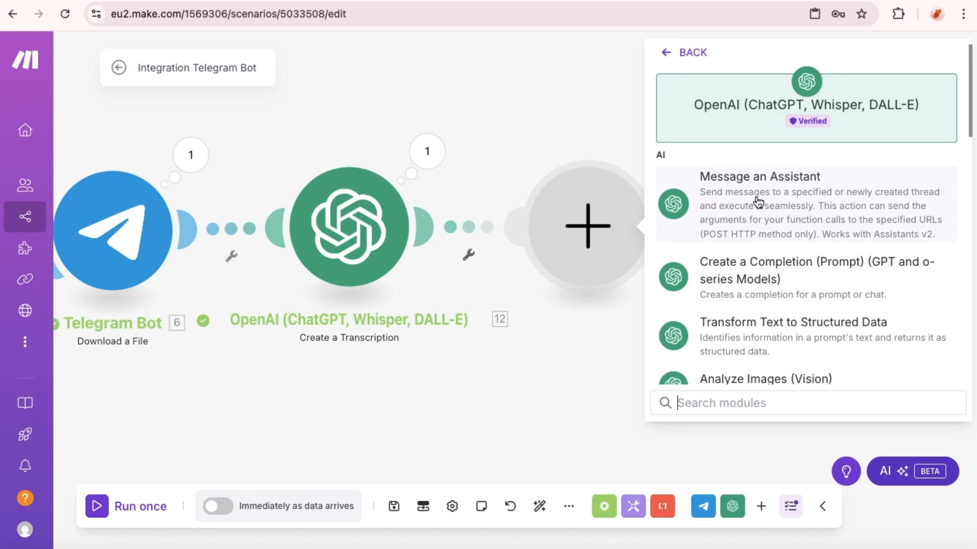
{"action": "left_click", "coordinate": [755, 274]}
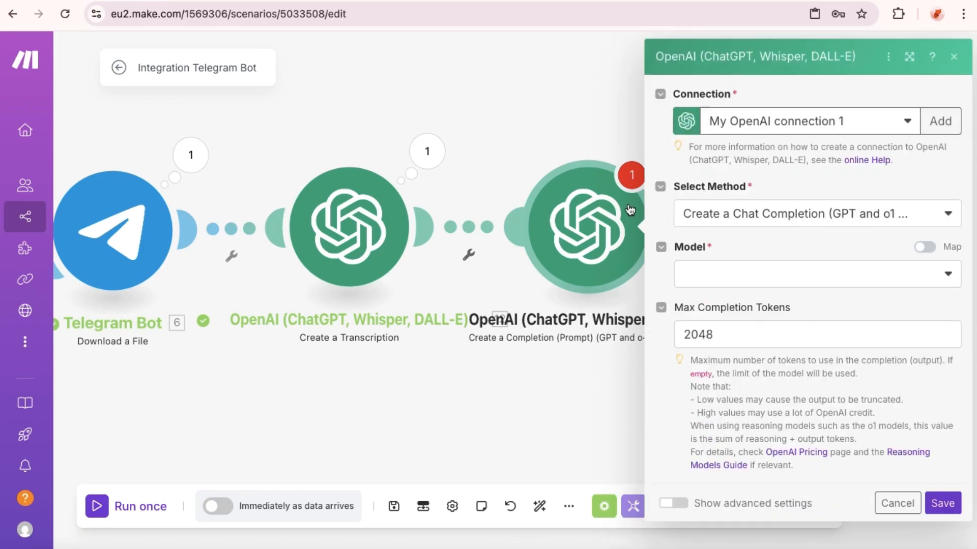
{"action": "left_click", "coordinate": [723, 283]}
{"action": "left_click", "coordinate": [749, 455]}
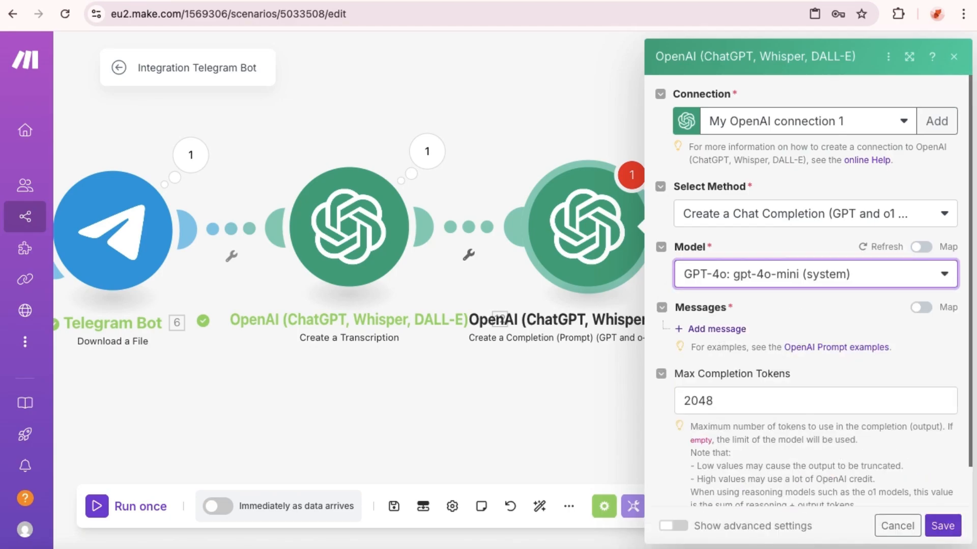
{"action": "right_click", "coordinate": [587, 235]}
{"action": "left_click", "coordinate": [635, 410]}
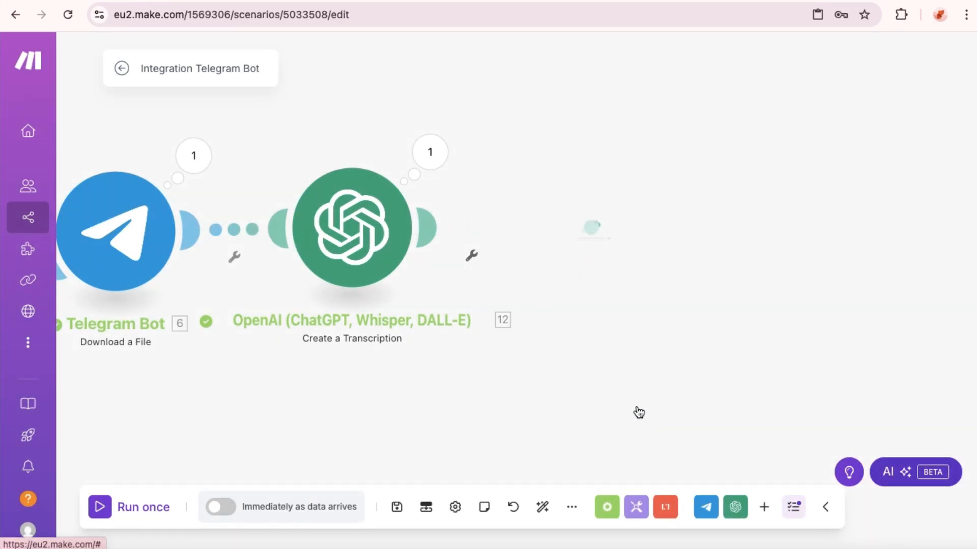
Paste the copied Transform Text to Structured Data module after Create a Transcription and replace its Text to Parse with the transcription's Text
{"action": "right_click", "coordinate": [524, 217]}
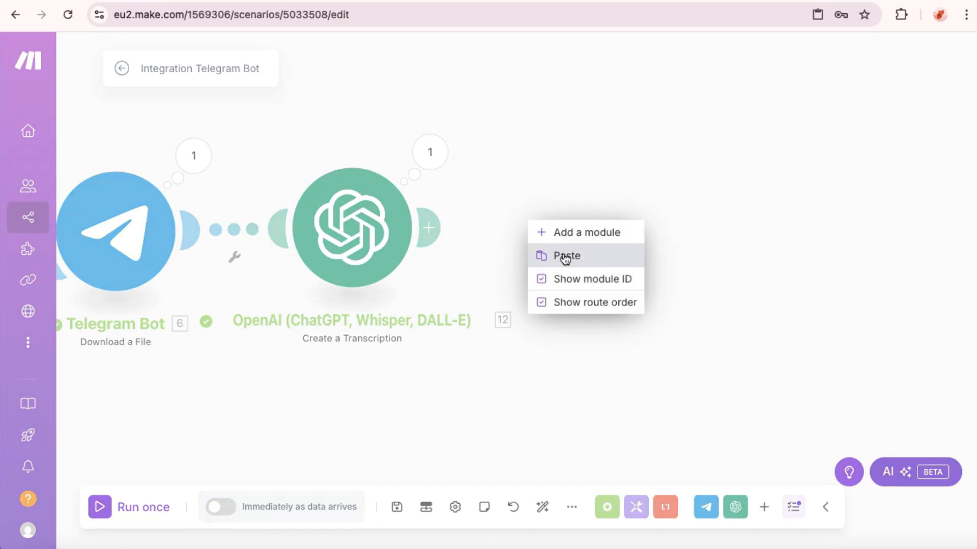
{"action": "left_click", "coordinate": [562, 255]}
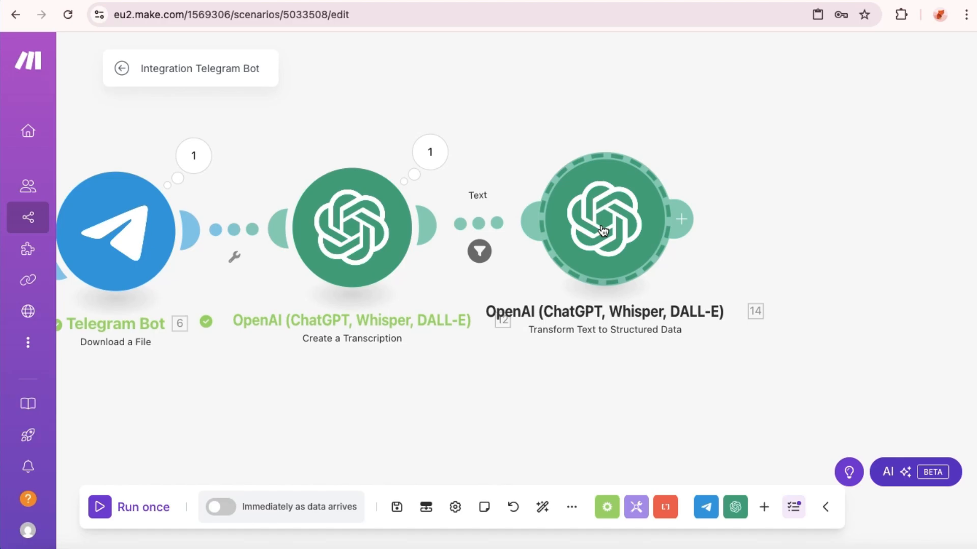
{"action": "left_click", "coordinate": [617, 233]}
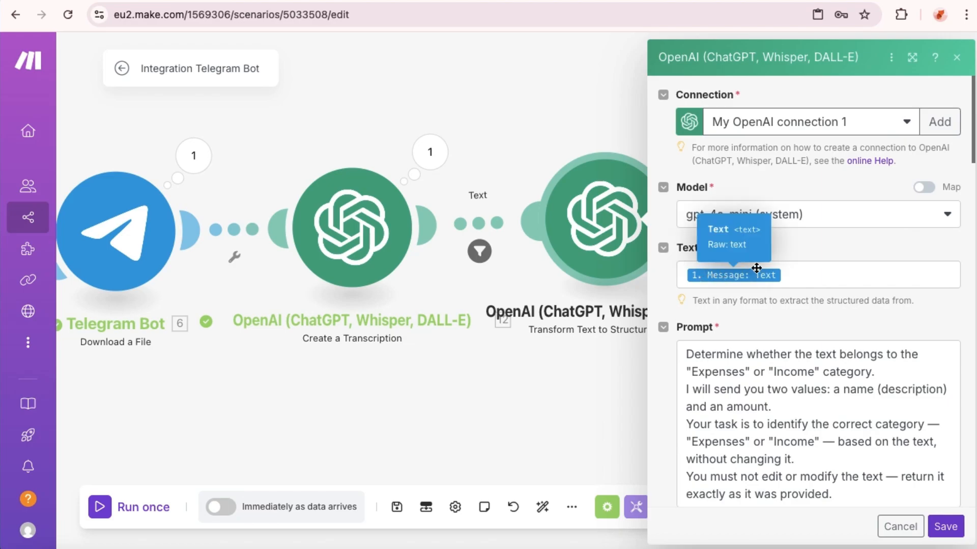
{"action": "left_click", "coordinate": [809, 283]}
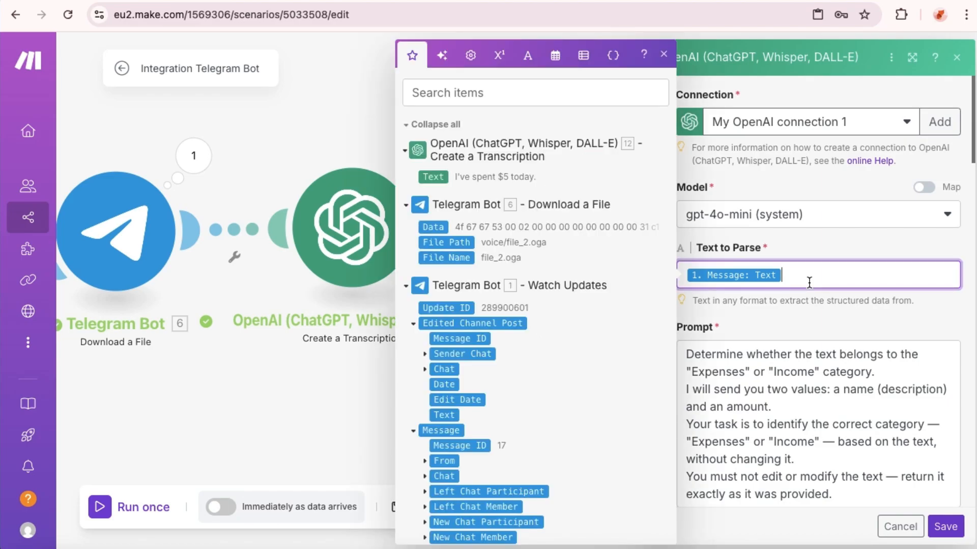
{"action": "key", "text": "BackSpace"}
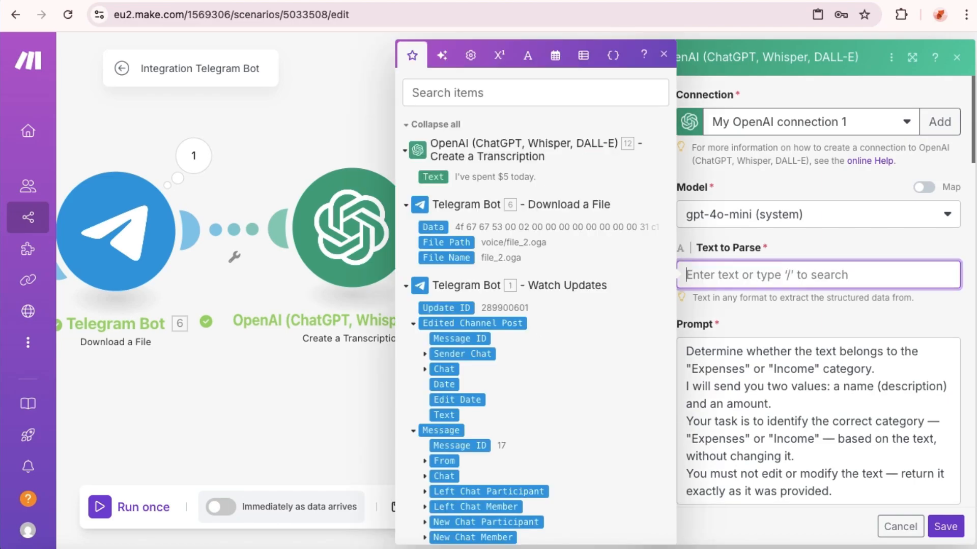
{"action": "left_click", "coordinate": [433, 176]}
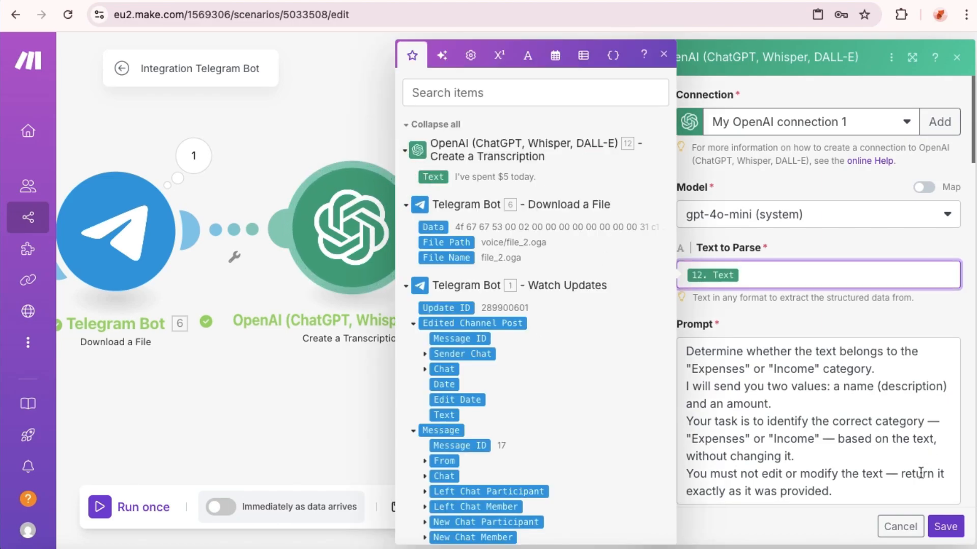
{"action": "left_click", "coordinate": [854, 319]}
Review the prompt and the Expense_Text and Income_Text data definitions with their value examples, and save the module
{"action": "scroll", "coordinate": [854, 320], "scroll_direction": "down", "scroll_amount": 2}
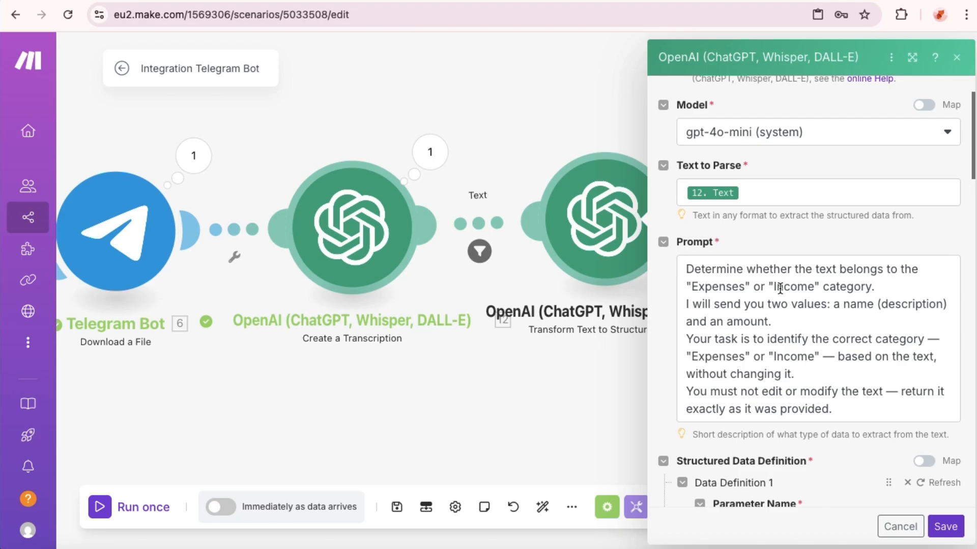
{"action": "scroll", "coordinate": [740, 317], "scroll_direction": "down", "scroll_amount": 1}
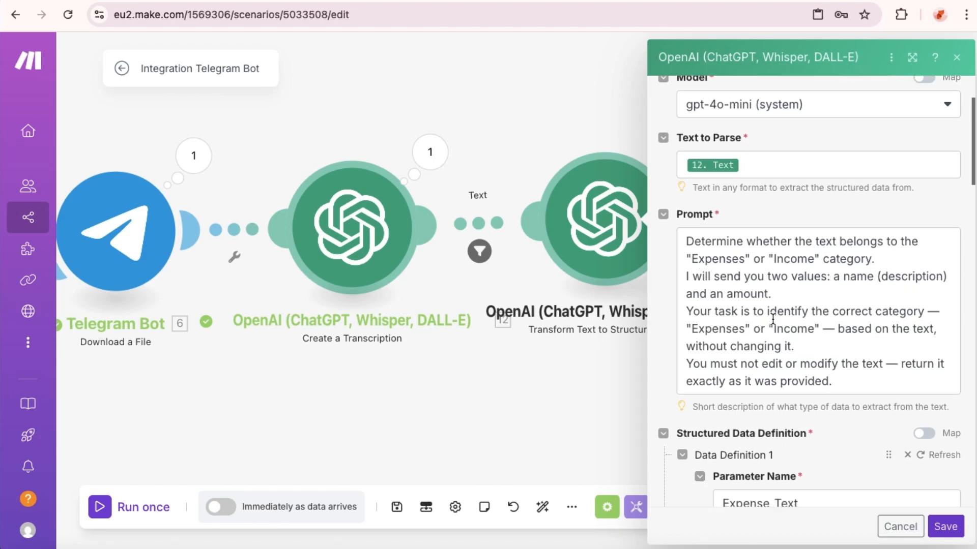
{"action": "scroll", "coordinate": [817, 324], "scroll_direction": "down", "scroll_amount": 5}
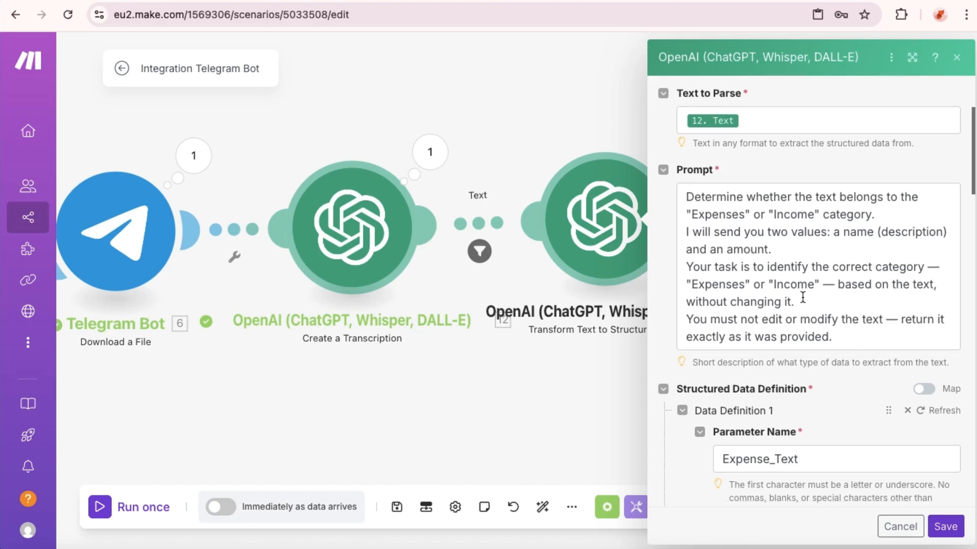
{"action": "scroll", "coordinate": [788, 303], "scroll_direction": "down", "scroll_amount": 2}
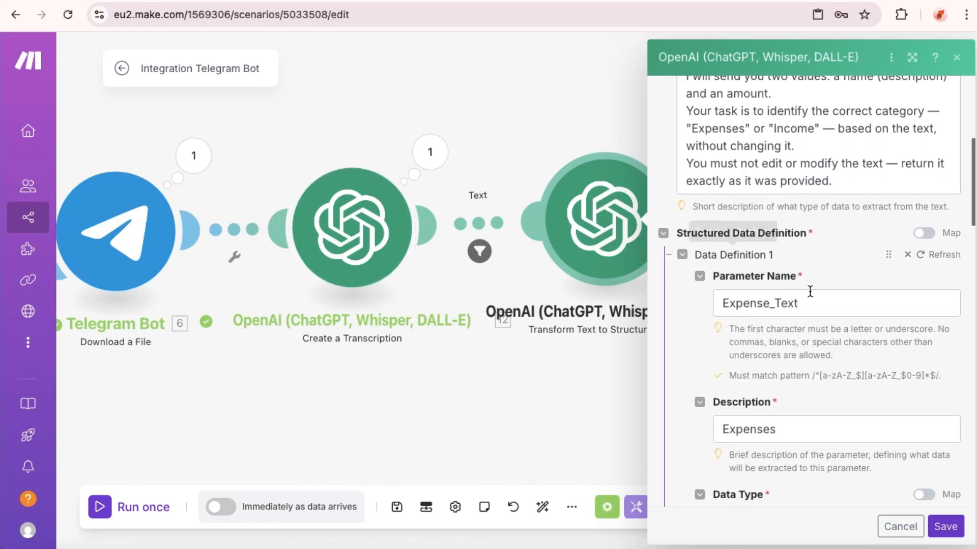
{"action": "scroll", "coordinate": [764, 228], "scroll_direction": "down", "scroll_amount": 2}
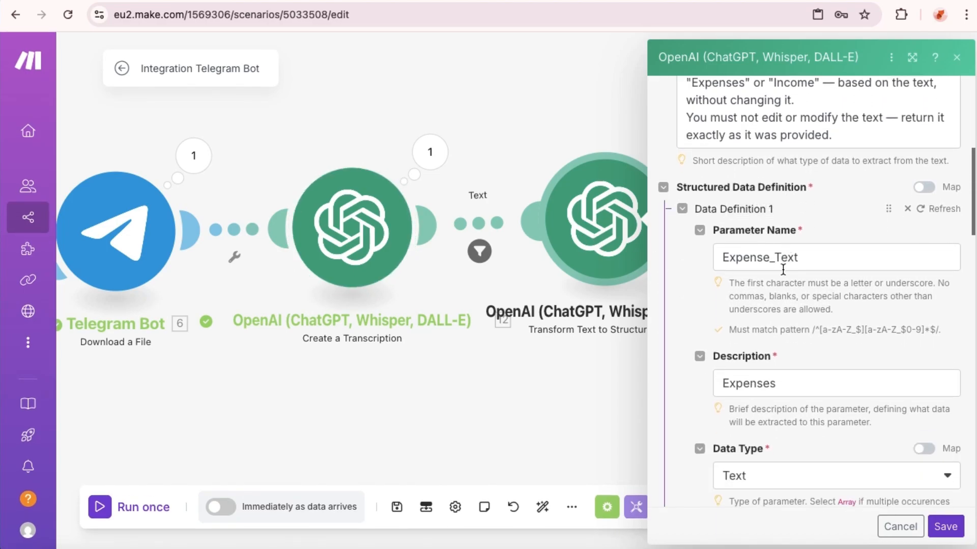
{"action": "scroll", "coordinate": [811, 271], "scroll_direction": "down", "scroll_amount": 1}
{"action": "scroll", "coordinate": [777, 330], "scroll_direction": "down", "scroll_amount": 8}
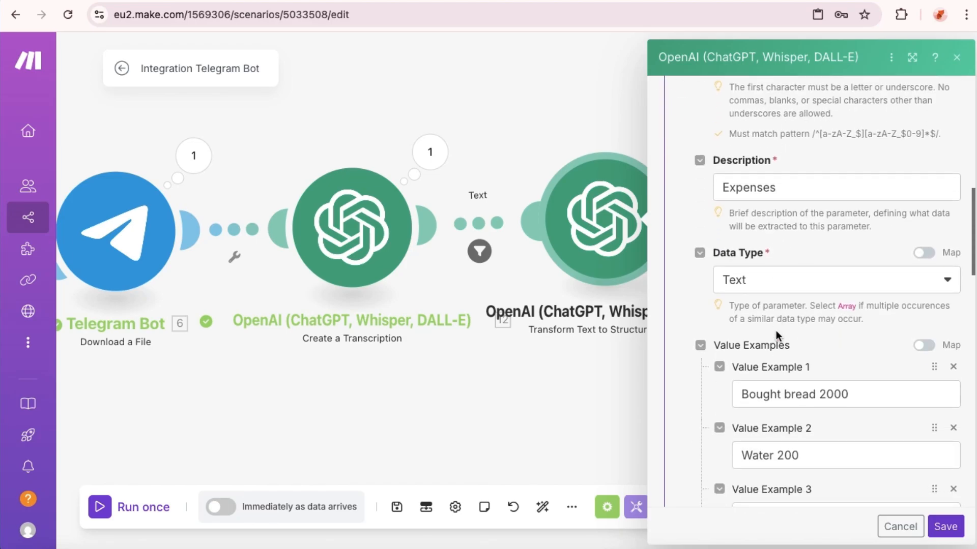
{"action": "scroll", "coordinate": [797, 391], "scroll_direction": "down", "scroll_amount": 2}
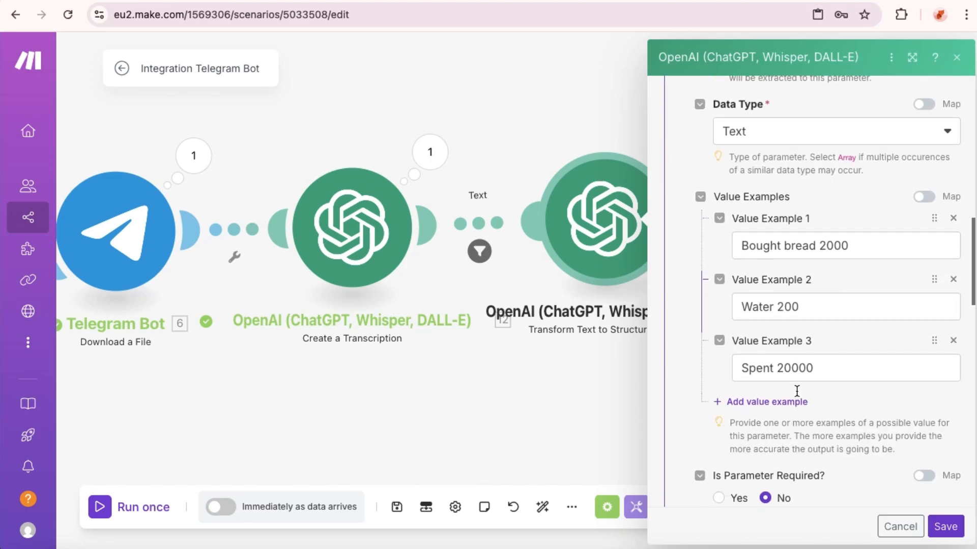
{"action": "scroll", "coordinate": [798, 394], "scroll_direction": "up", "scroll_amount": 10}
{"action": "scroll", "coordinate": [795, 310], "scroll_direction": "down", "scroll_amount": 7}
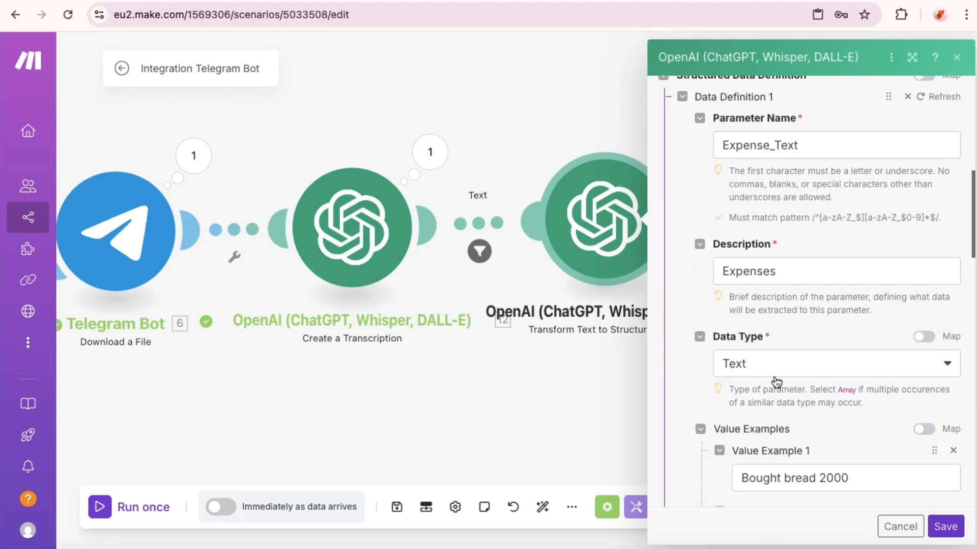
{"action": "scroll", "coordinate": [802, 377], "scroll_direction": "down", "scroll_amount": 1}
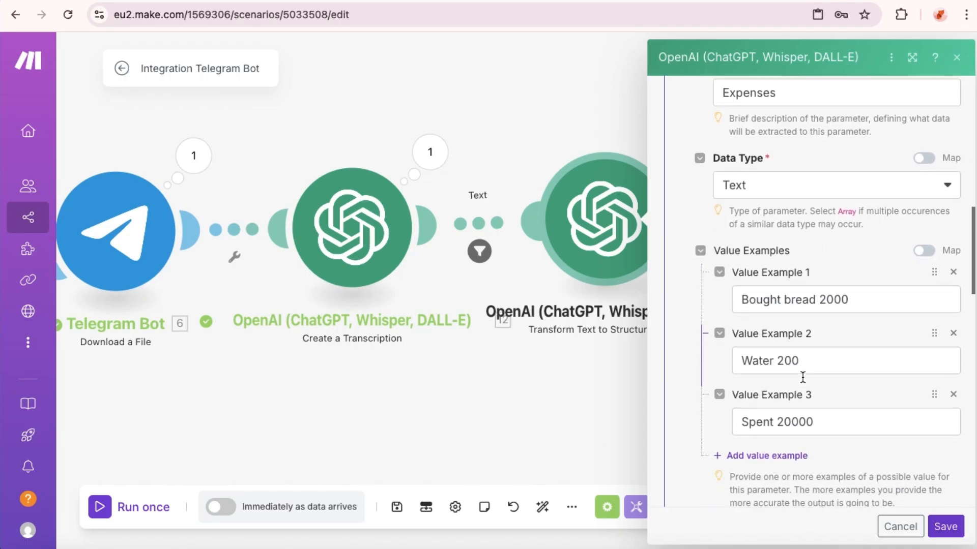
{"action": "scroll", "coordinate": [770, 237], "scroll_direction": "up", "scroll_amount": 5}
{"action": "scroll", "coordinate": [778, 254], "scroll_direction": "down", "scroll_amount": 7}
{"action": "scroll", "coordinate": [783, 263], "scroll_direction": "down", "scroll_amount": 18}
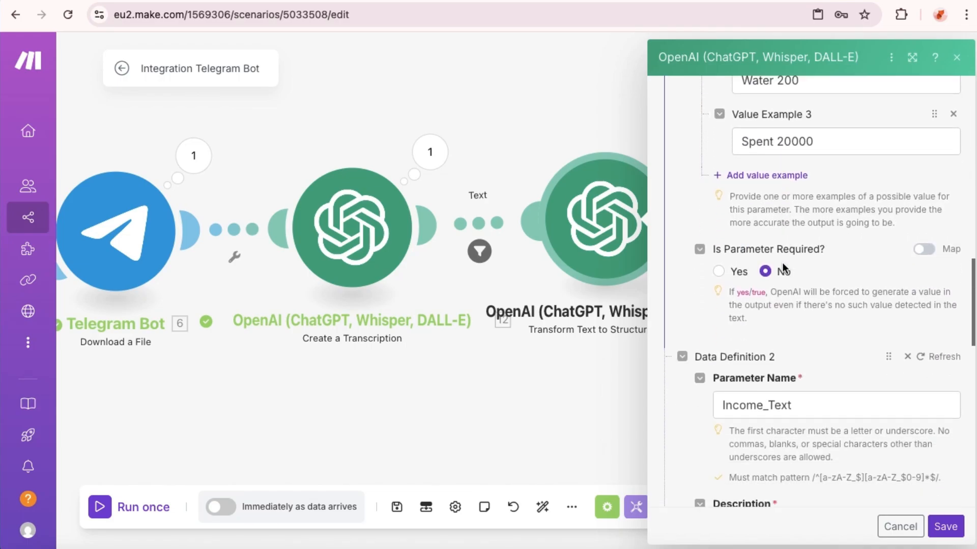
{"action": "scroll", "coordinate": [763, 356], "scroll_direction": "down", "scroll_amount": 7}
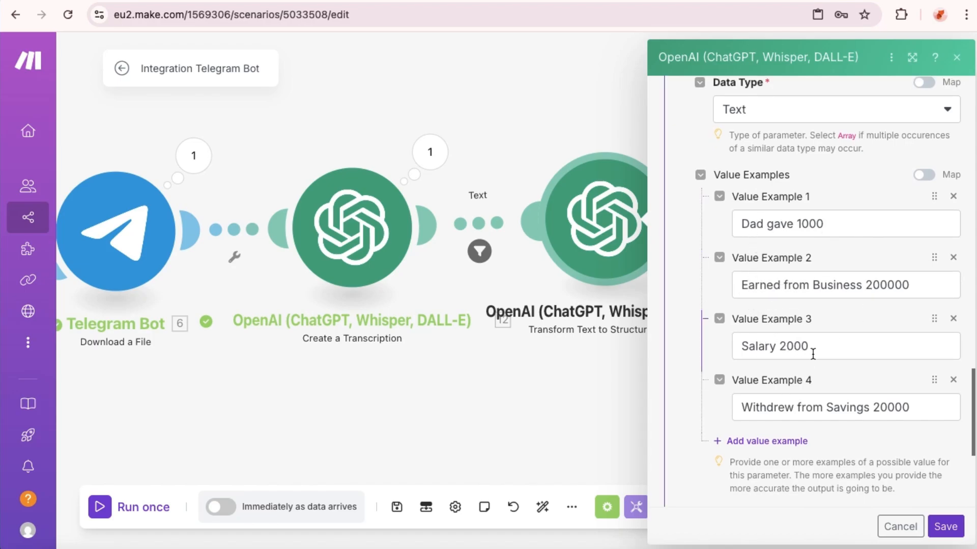
{"action": "scroll", "coordinate": [807, 331], "scroll_direction": "down", "scroll_amount": 2}
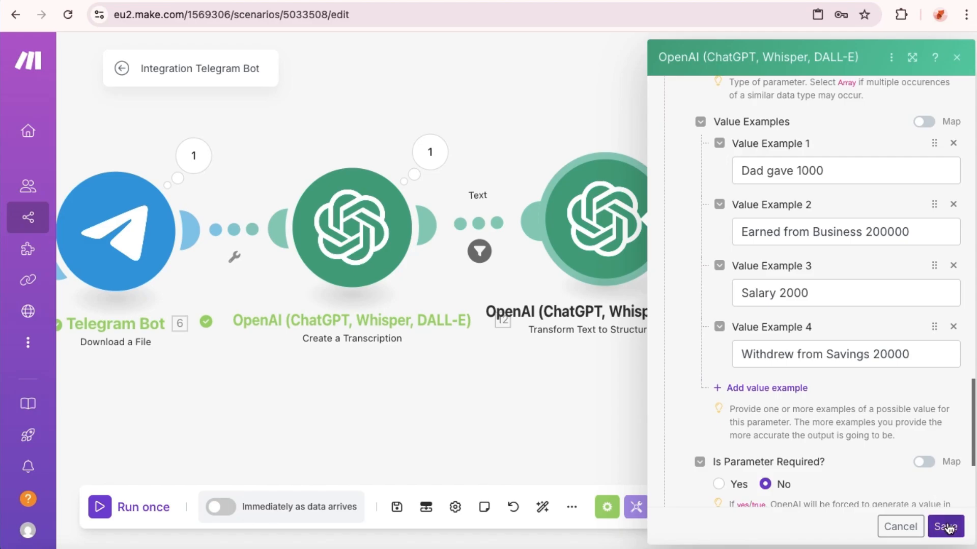
{"action": "left_click", "coordinate": [947, 527]}
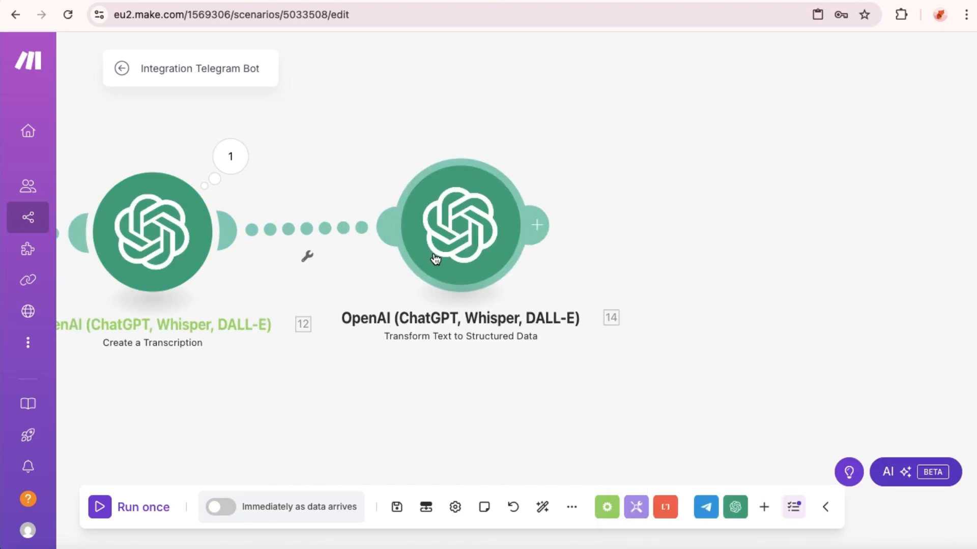
Add a Flow Control Router after the Transform Text to Structured Data module
{"action": "left_click", "coordinate": [537, 226]}
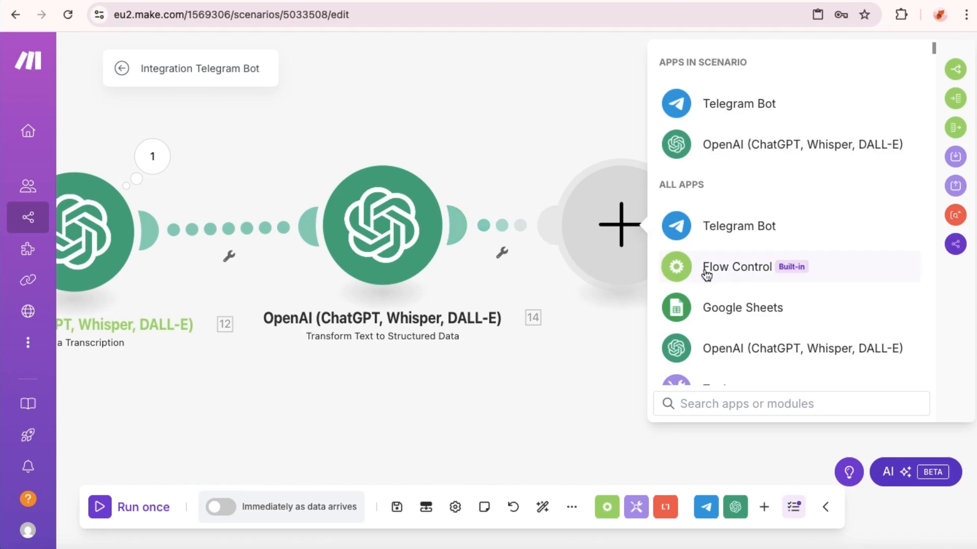
{"action": "left_click", "coordinate": [706, 269]}
{"action": "left_click", "coordinate": [725, 372]}
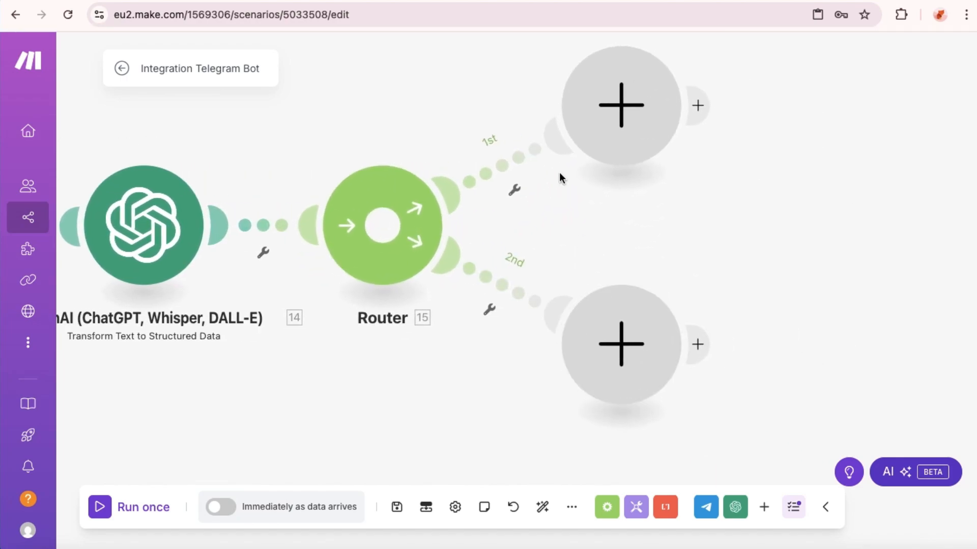
{"action": "left_click_drag", "start_coordinate": [605, 237], "coordinate": [438, 301]}
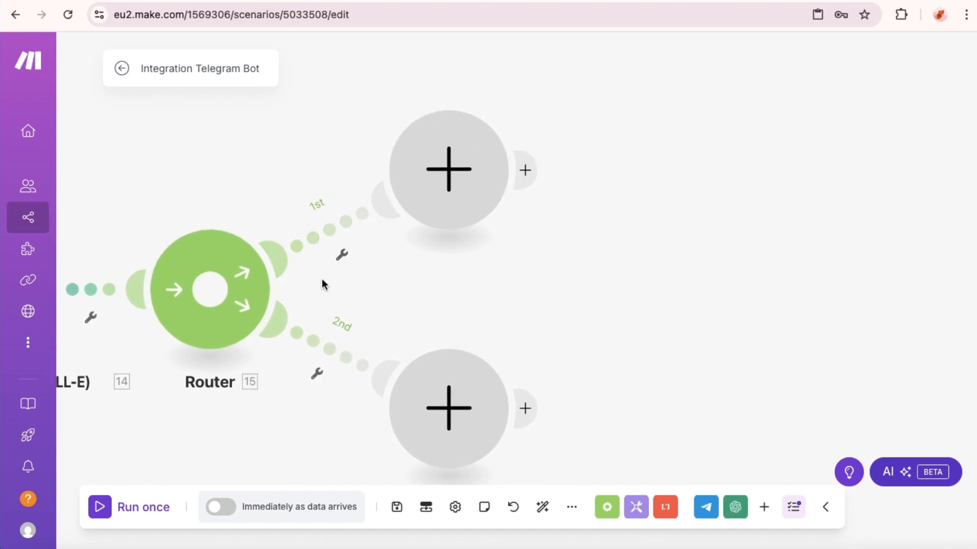
{"action": "left_click_drag", "start_coordinate": [322, 283], "coordinate": [425, 281]}
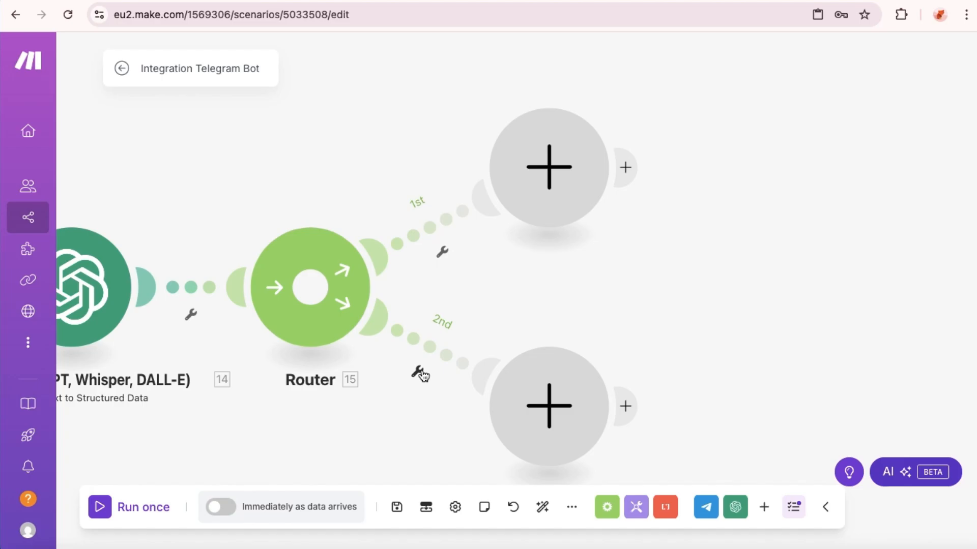
Set up a filter on the router's first route labelled Income, with the condition that Income_Text exists, and save it
{"action": "left_click", "coordinate": [441, 248]}
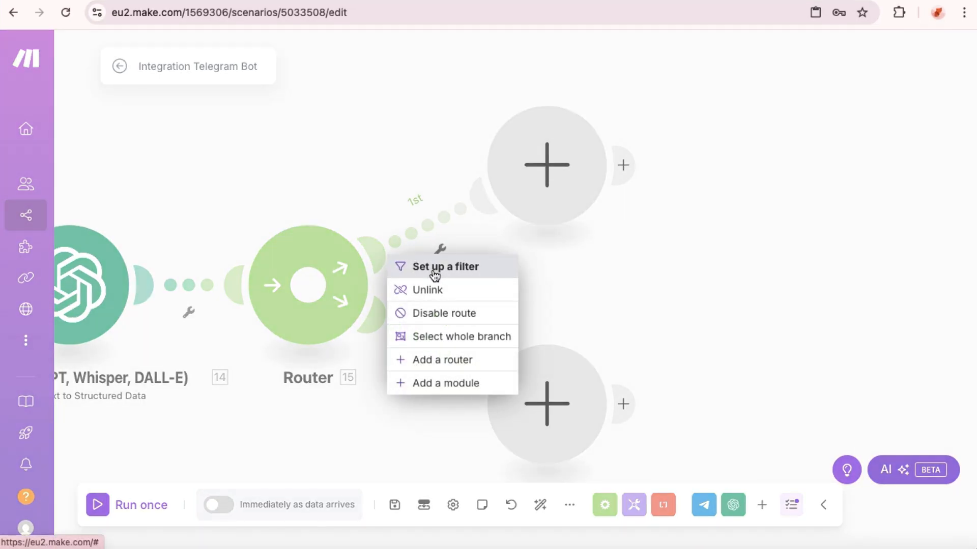
{"action": "left_click", "coordinate": [433, 268]}
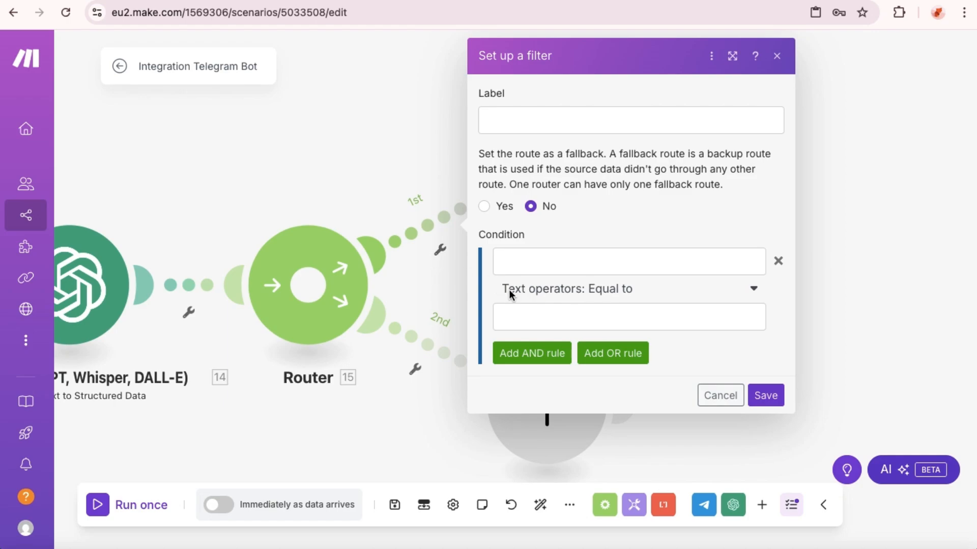
{"action": "left_click", "coordinate": [520, 116]}
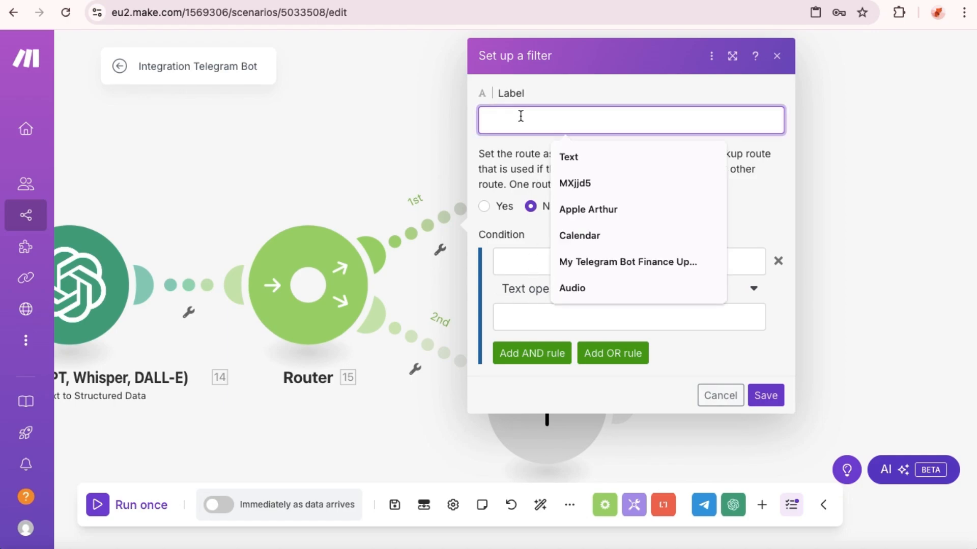
{"action": "type", "text": "Income"}
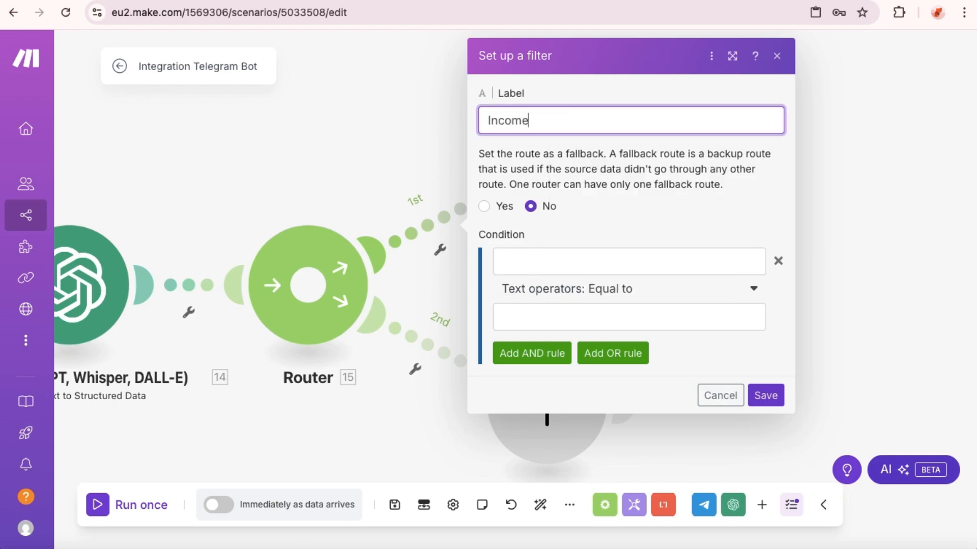
{"action": "left_click", "coordinate": [759, 291]}
{"action": "left_click", "coordinate": [532, 356]}
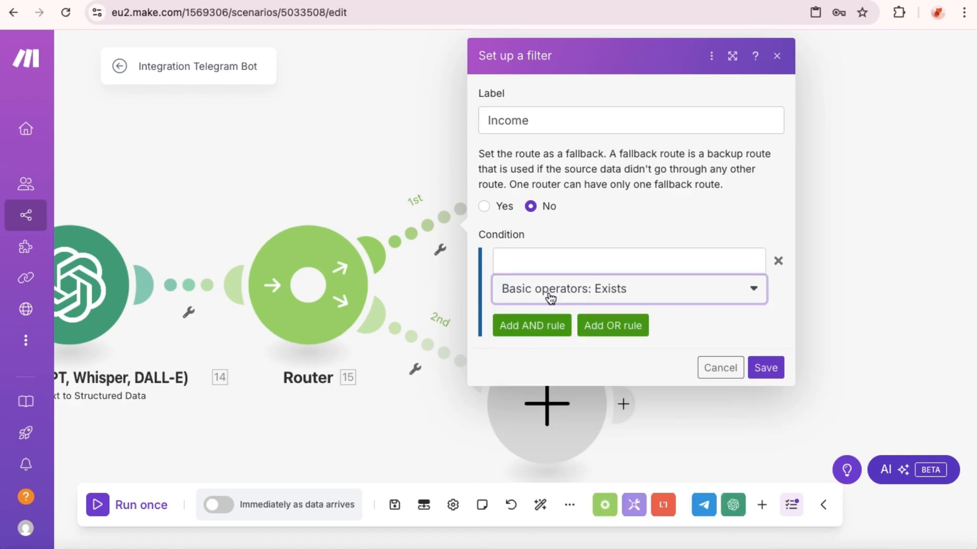
{"action": "left_click", "coordinate": [559, 259]}
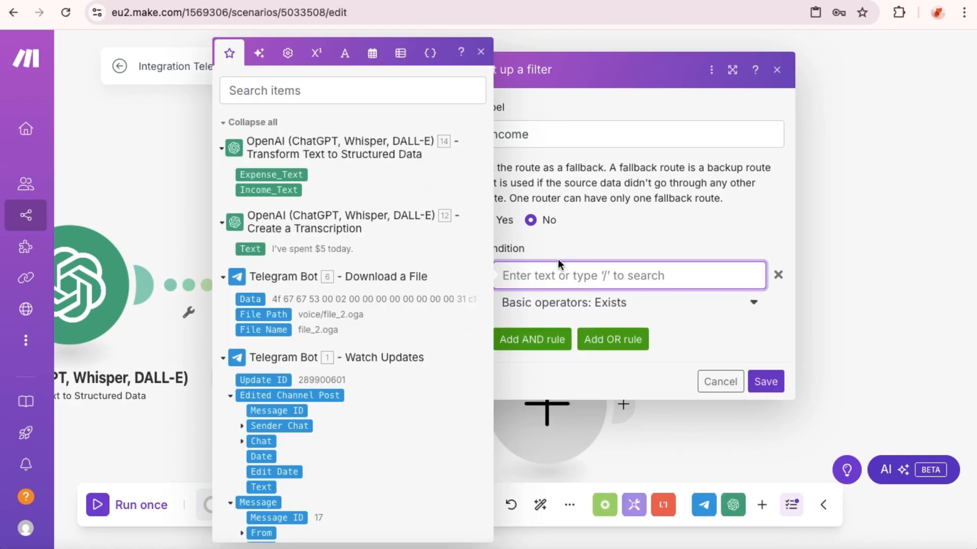
{"action": "left_click", "coordinate": [283, 190]}
{"action": "left_click", "coordinate": [679, 347]}
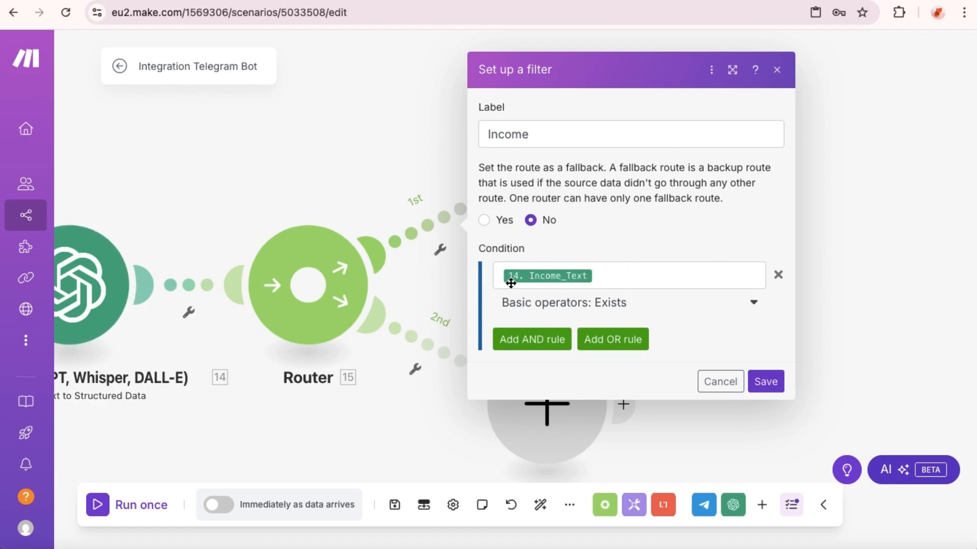
{"action": "left_click", "coordinate": [765, 391]}
Set up a filter on the router's second route labelled Expenses, with the condition that Expense_Text exists
{"action": "left_click", "coordinate": [415, 370]}
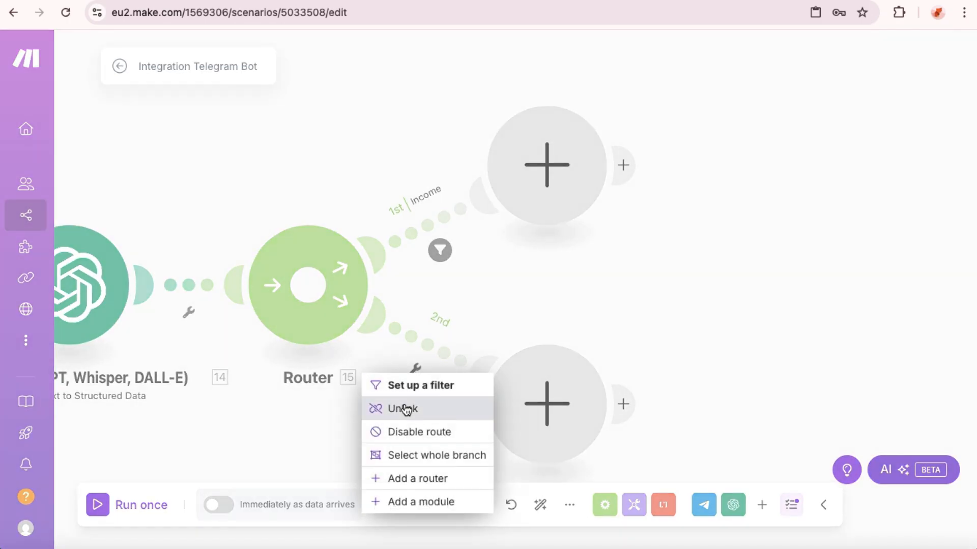
{"action": "left_click", "coordinate": [413, 388]}
{"action": "left_click", "coordinate": [496, 234]}
{"action": "type", "text": "Expense"}
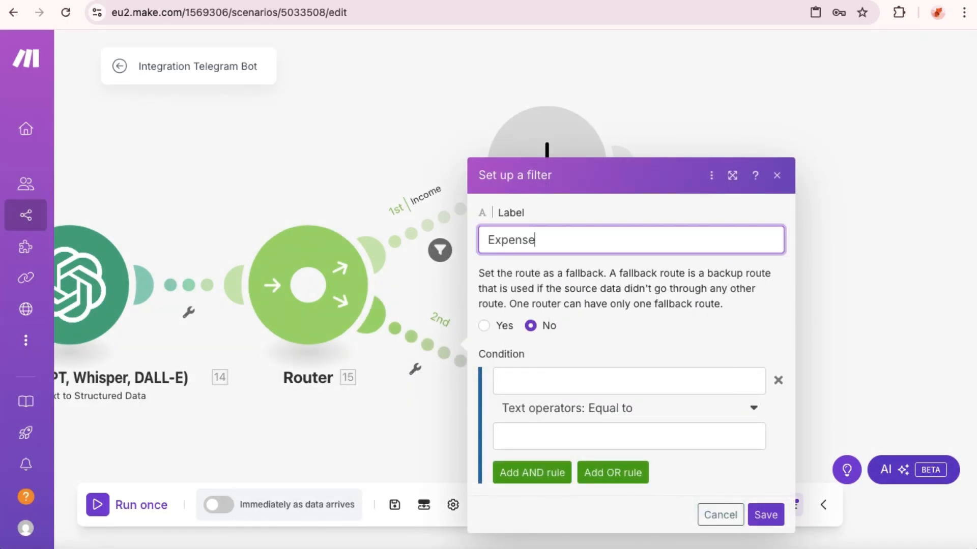
{"action": "type", "text": "s"}
{"action": "left_click", "coordinate": [545, 411]}
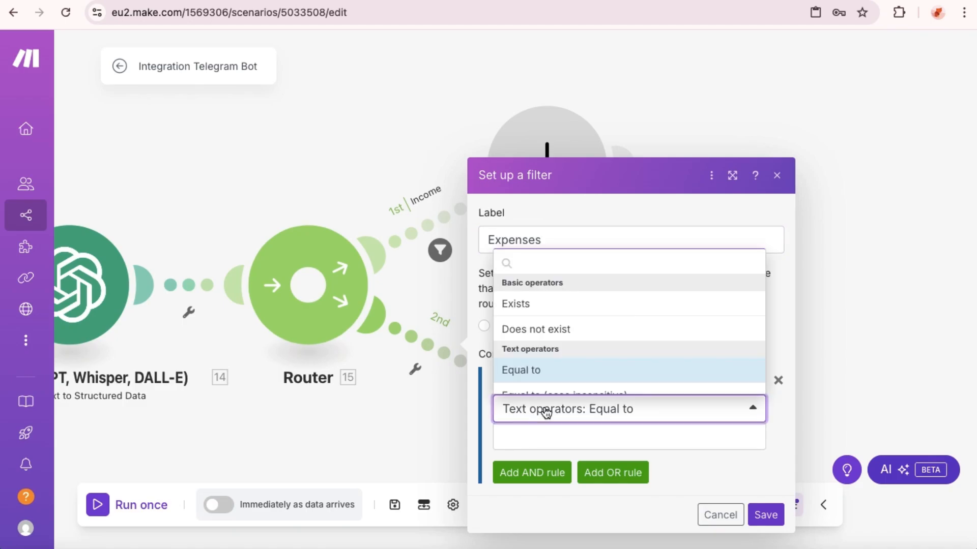
{"action": "left_click", "coordinate": [546, 308]}
{"action": "left_click", "coordinate": [539, 381]}
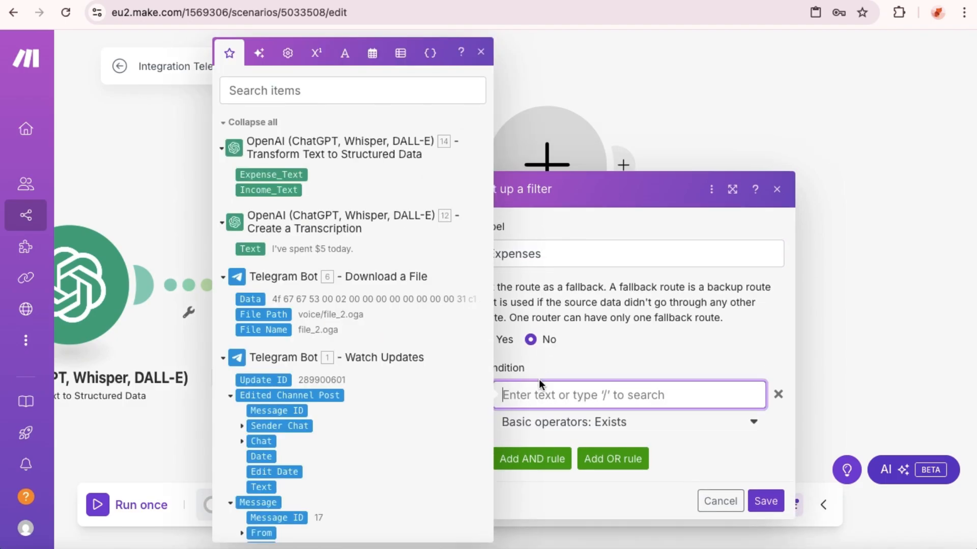
{"action": "left_click", "coordinate": [268, 178]}
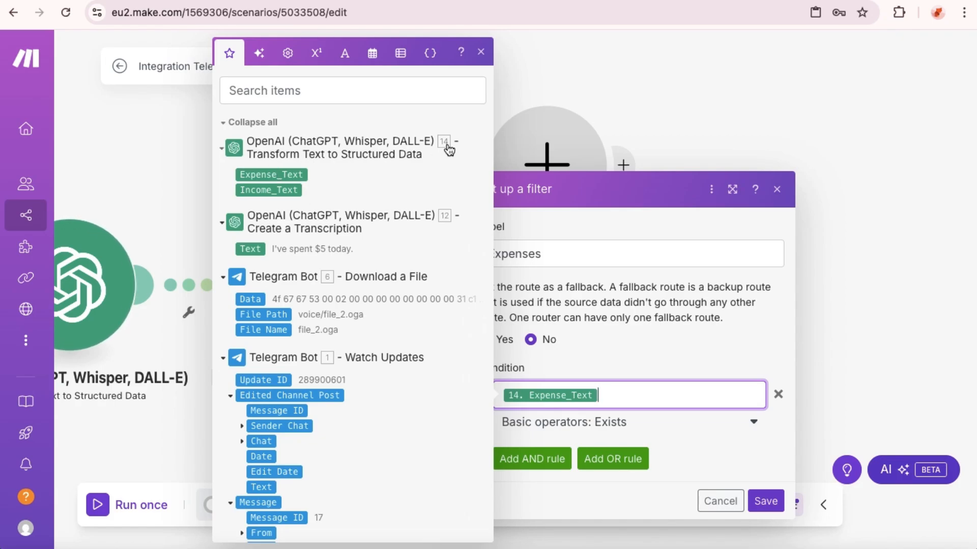
Check the Expense_Text variable's module number against the Transform Text to Structured Data module before the router, and save the second route's filter
{"action": "left_click_drag", "start_coordinate": [116, 348], "coordinate": [261, 349]}
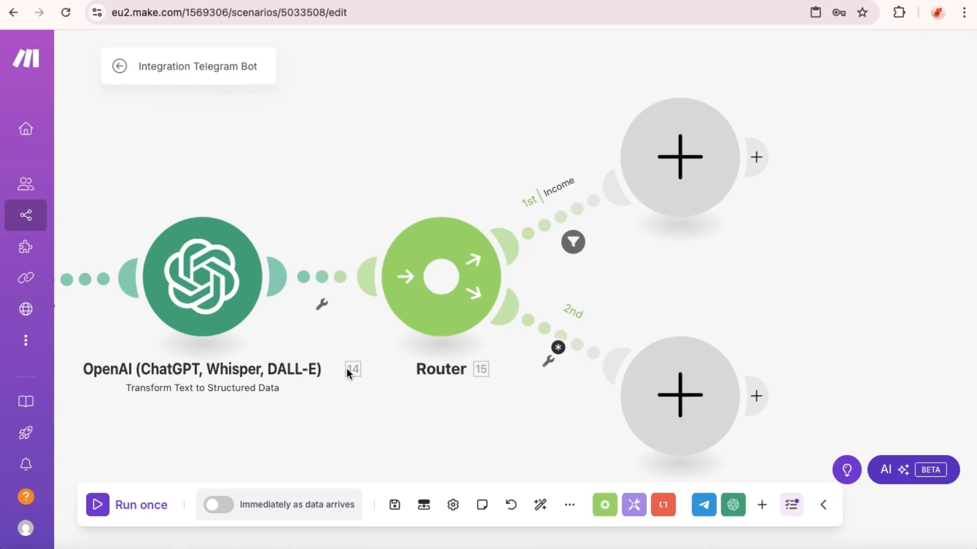
{"action": "left_click_drag", "start_coordinate": [671, 288], "coordinate": [555, 285]}
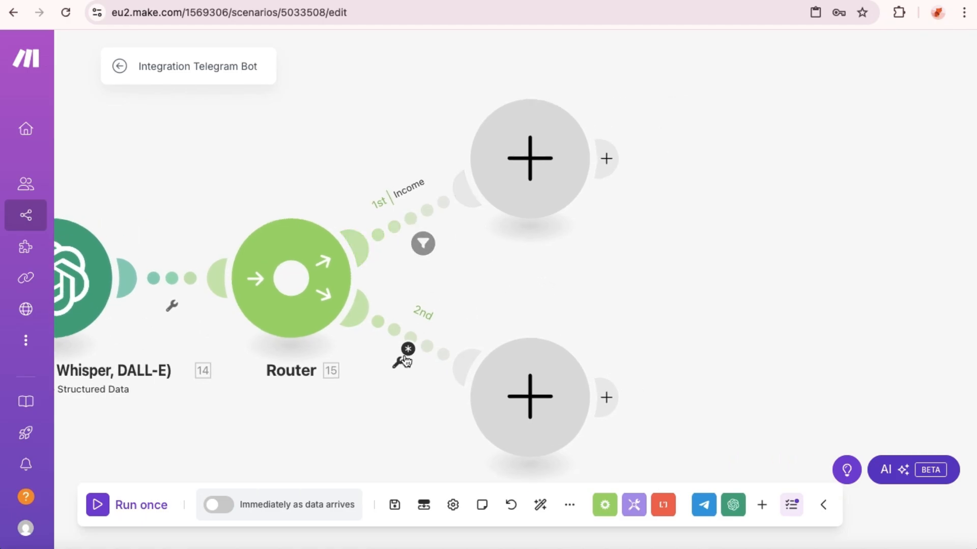
{"action": "left_click", "coordinate": [400, 359]}
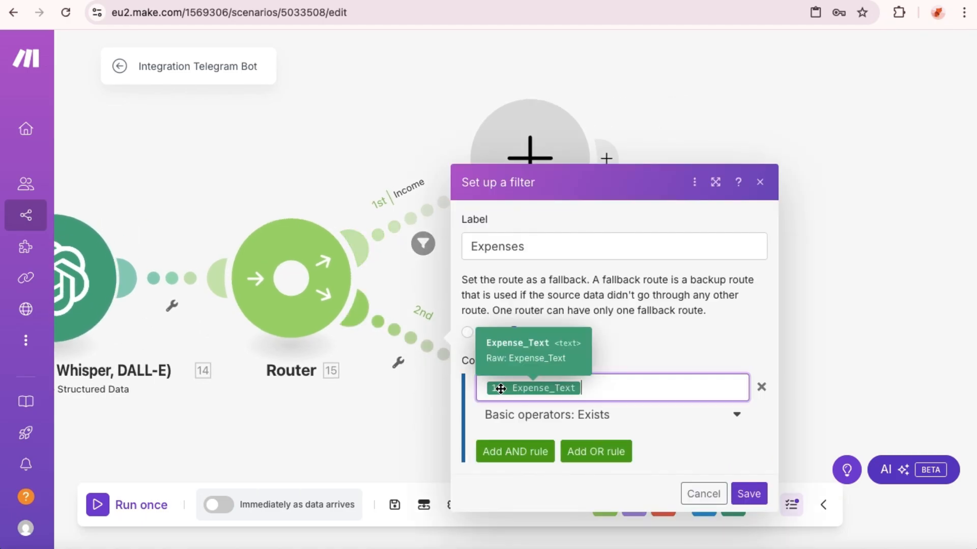
{"action": "left_click", "coordinate": [501, 388]}
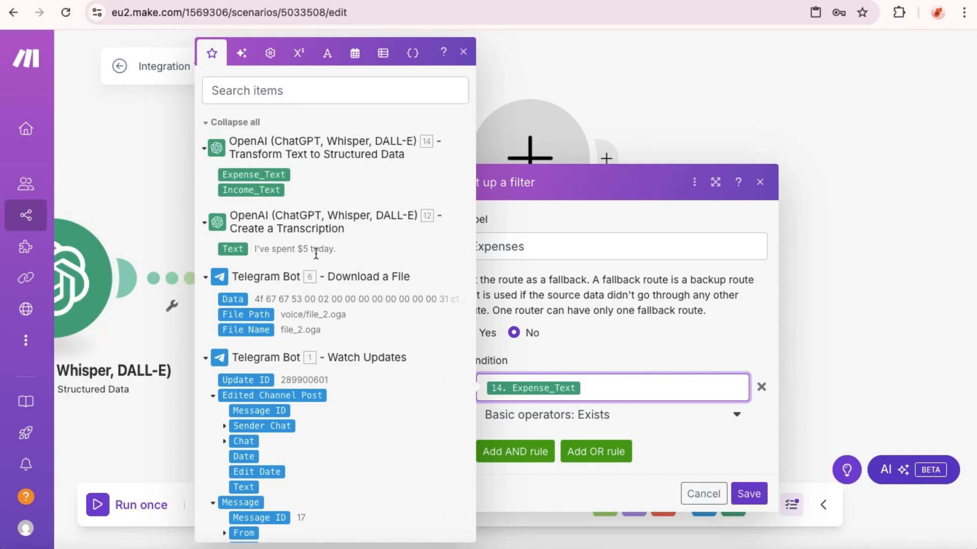
{"action": "left_click", "coordinate": [749, 494]}
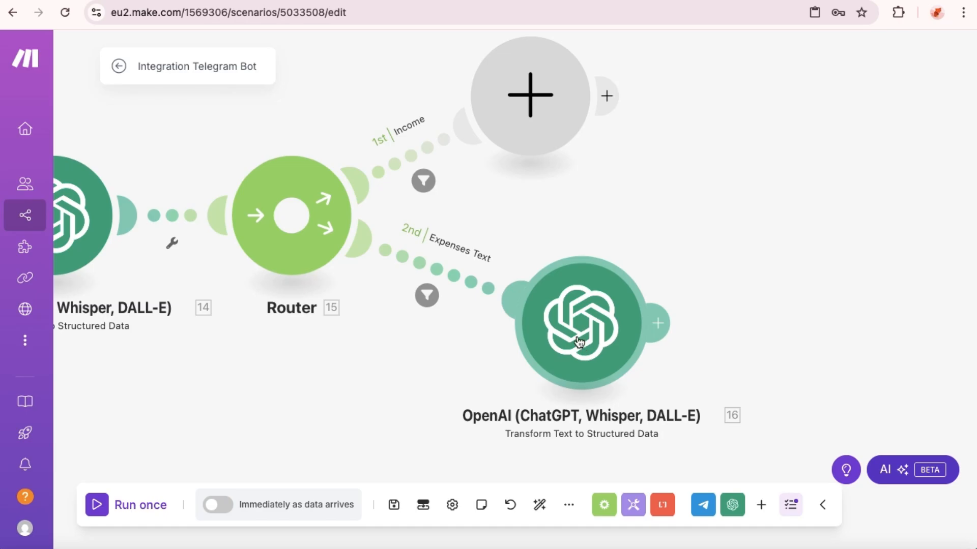
Open the Transform Text to Structured Data module on the expenses route and change "Expense Name" to "Expenses Name" in its prompt
{"action": "left_click", "coordinate": [579, 342]}
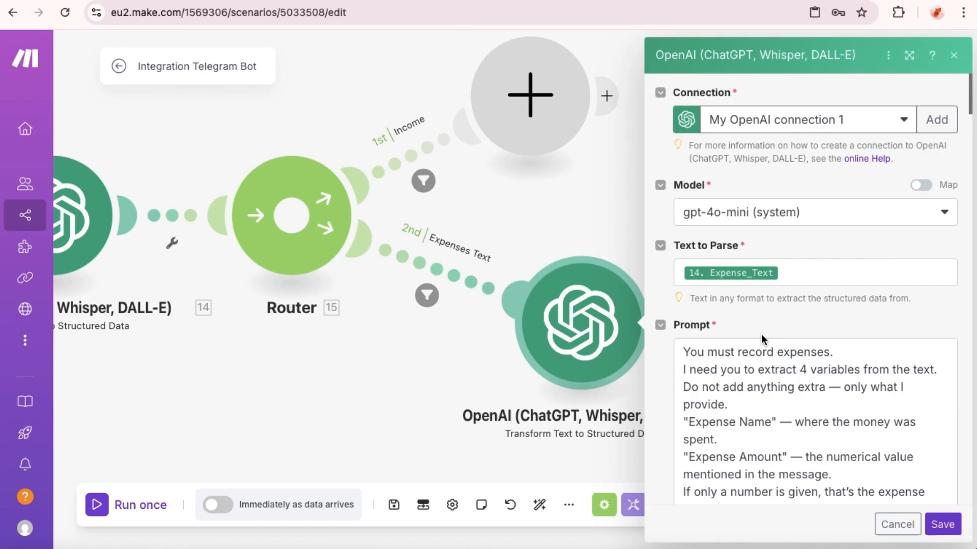
{"action": "scroll", "coordinate": [701, 321], "scroll_direction": "down", "scroll_amount": 2}
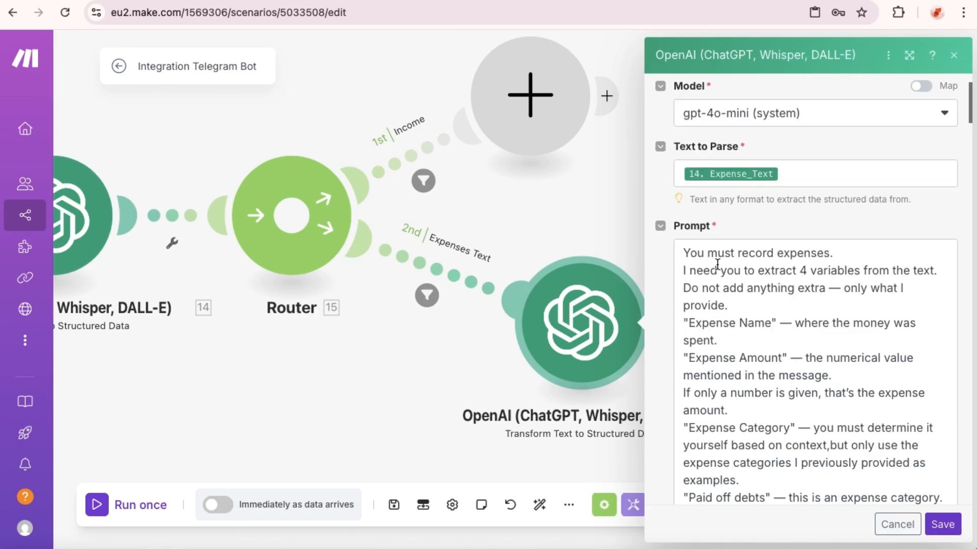
{"action": "scroll", "coordinate": [706, 266], "scroll_direction": "down", "scroll_amount": 1}
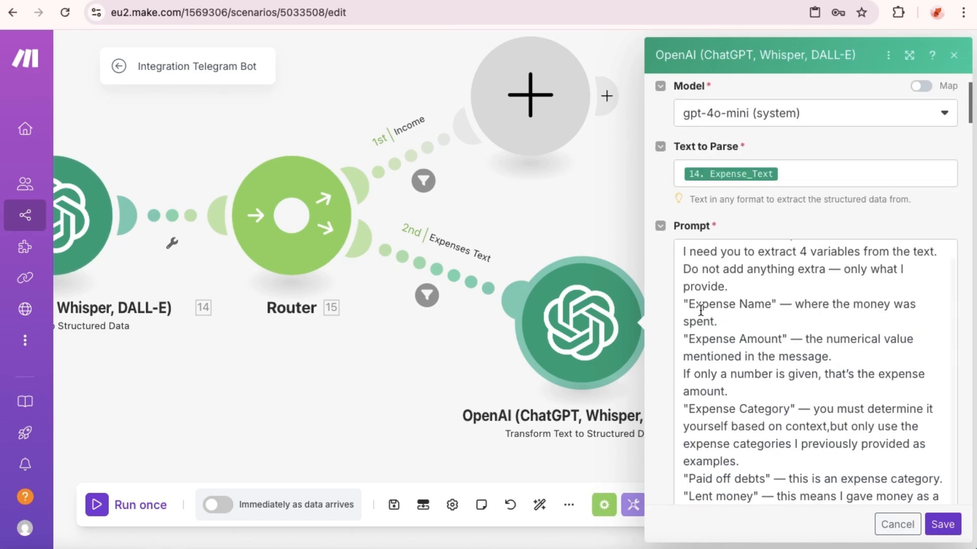
{"action": "left_click", "coordinate": [734, 307]}
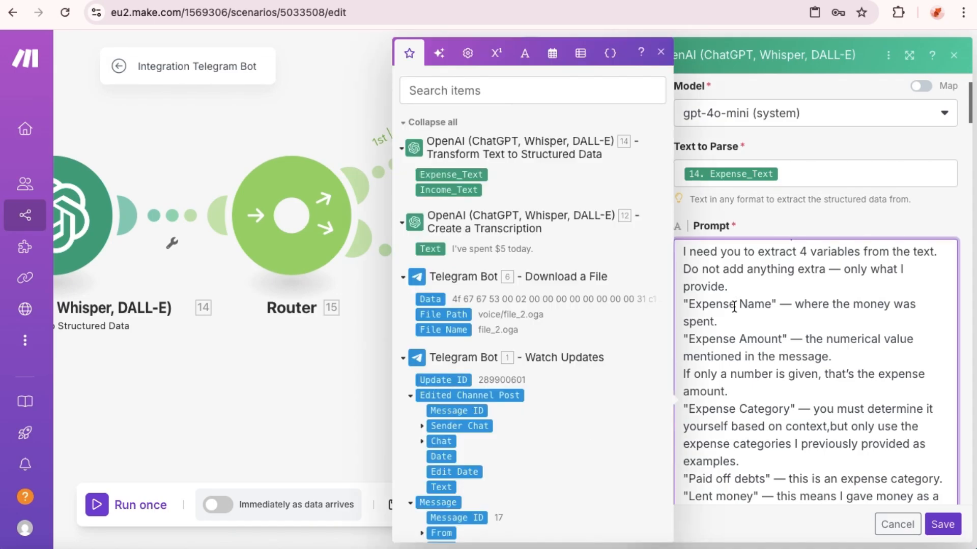
{"action": "type", "text": "s"}
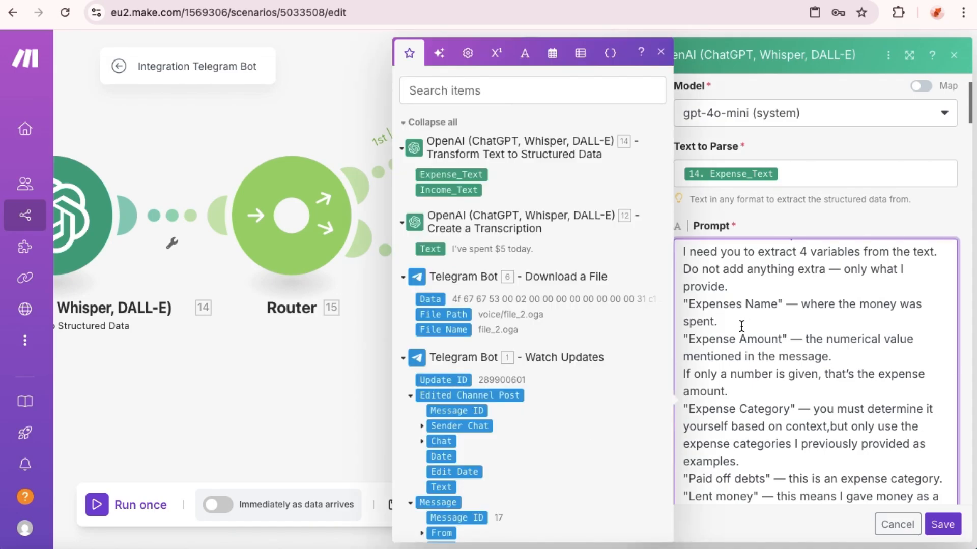
Review the rest of the prompt, covering the expense amount, expense category, debt and loan rules, and currency
{"action": "scroll", "coordinate": [741, 326], "scroll_direction": "down", "scroll_amount": 1}
{"action": "double_click", "coordinate": [760, 320]}
{"action": "scroll", "coordinate": [752, 318], "scroll_direction": "down", "scroll_amount": 2}
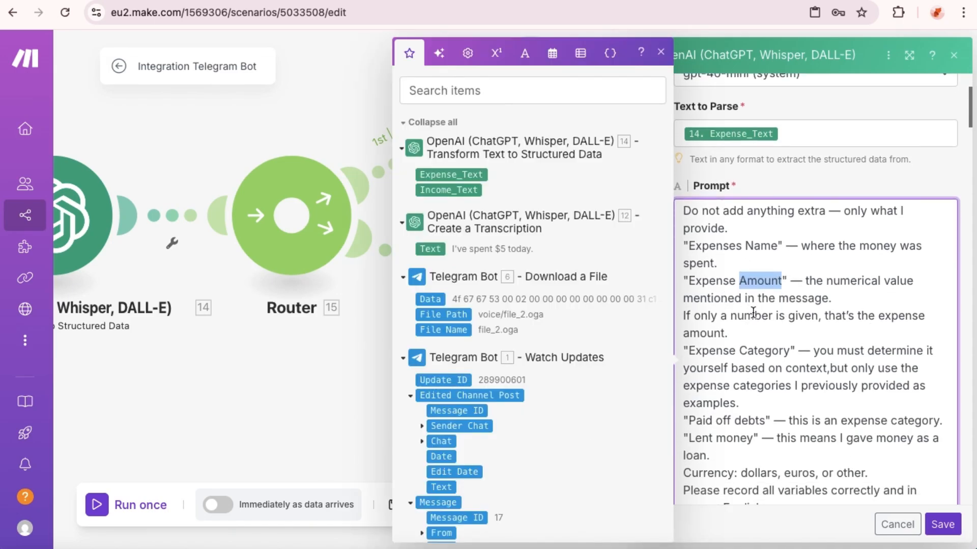
{"action": "scroll", "coordinate": [725, 339], "scroll_direction": "down", "scroll_amount": 1}
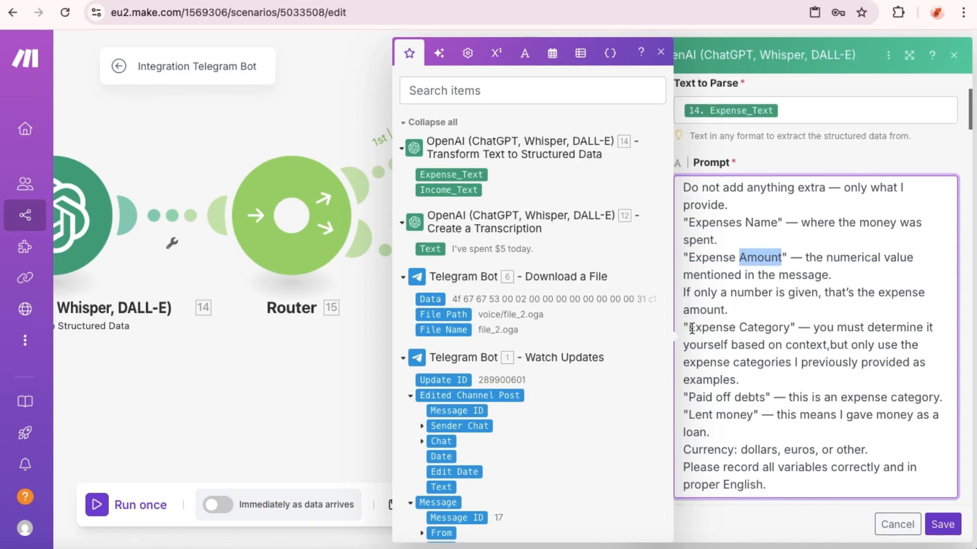
{"action": "left_click_drag", "start_coordinate": [689, 328], "coordinate": [789, 328]}
{"action": "scroll", "coordinate": [774, 336], "scroll_direction": "down", "scroll_amount": 2}
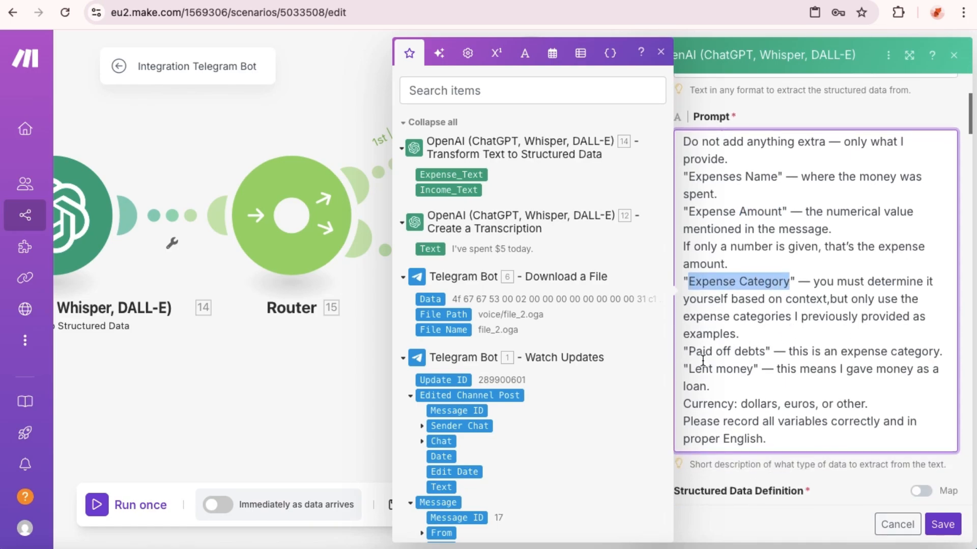
{"action": "left_click_drag", "start_coordinate": [684, 351], "coordinate": [865, 403]}
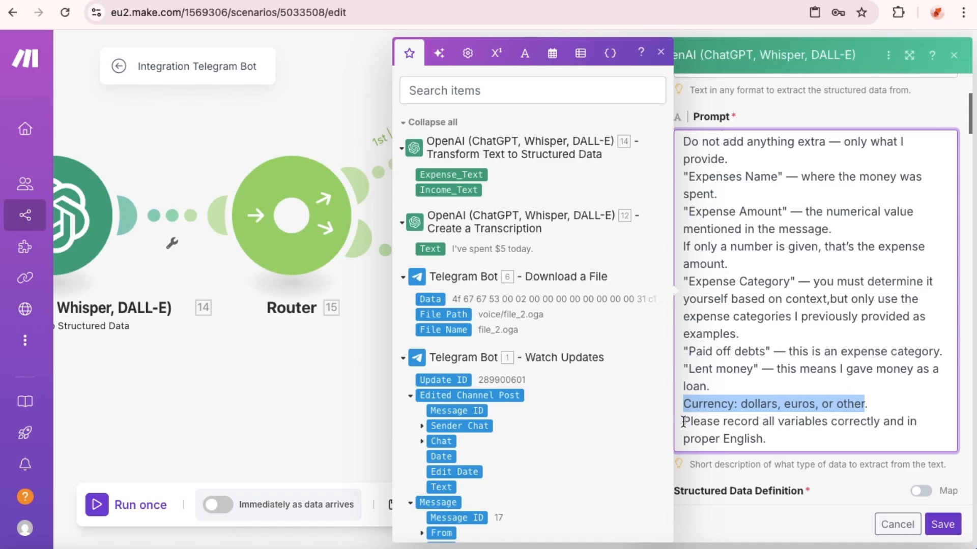
{"action": "left_click", "coordinate": [753, 438]}
Examine the Expense_Name data definition, including its description, data type and value examples
{"action": "scroll", "coordinate": [768, 435], "scroll_direction": "down", "scroll_amount": 5}
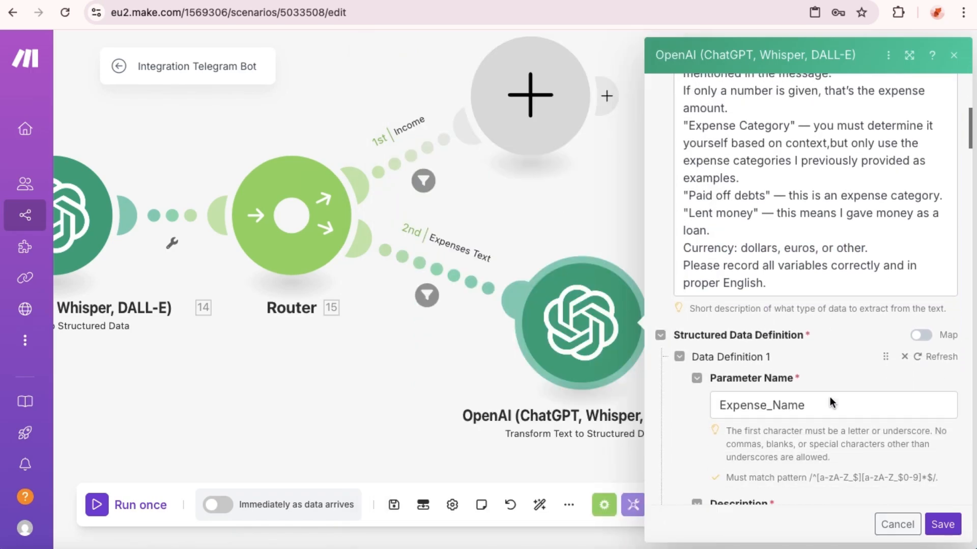
{"action": "scroll", "coordinate": [829, 398], "scroll_direction": "down", "scroll_amount": 3}
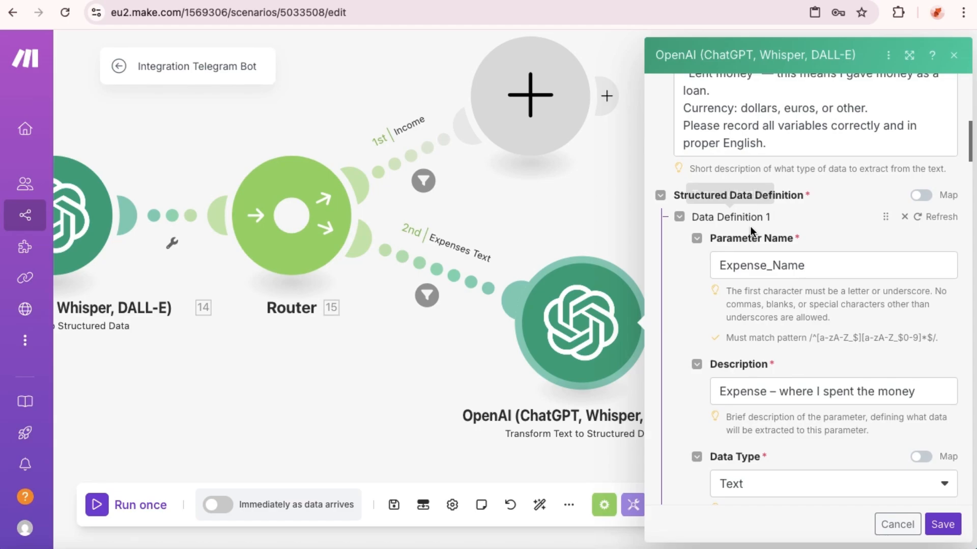
{"action": "scroll", "coordinate": [721, 234], "scroll_direction": "down", "scroll_amount": 1}
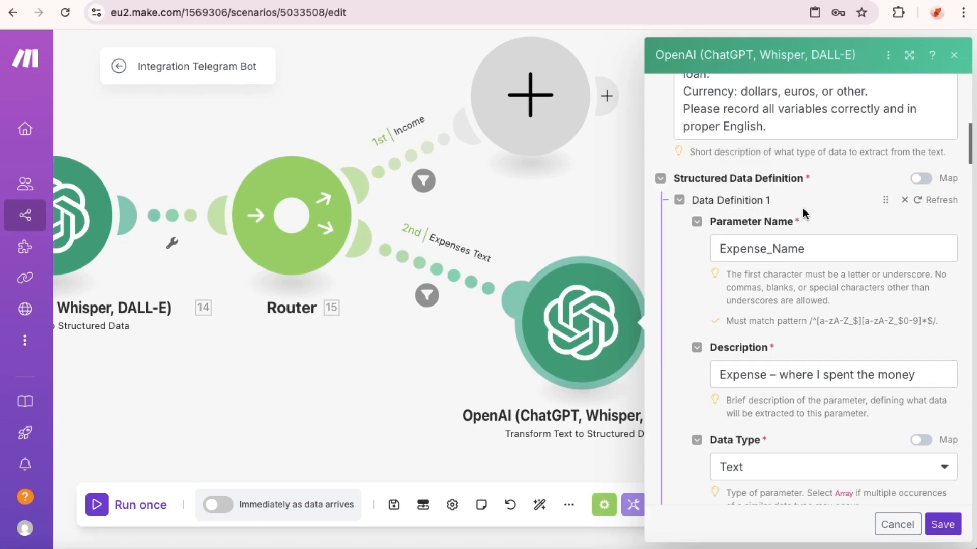
{"action": "scroll", "coordinate": [802, 209], "scroll_direction": "down", "scroll_amount": 3}
{"action": "scroll", "coordinate": [802, 239], "scroll_direction": "down", "scroll_amount": 3}
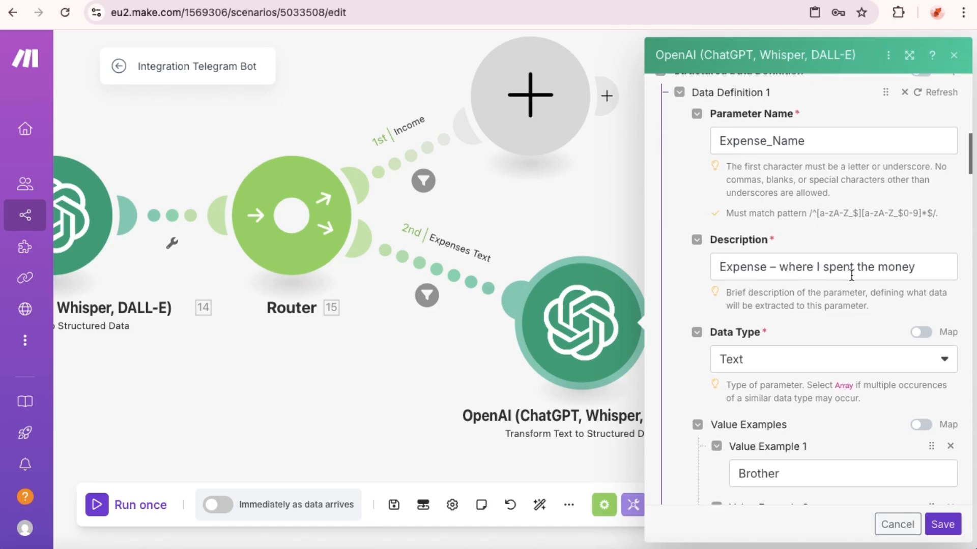
{"action": "scroll", "coordinate": [865, 277], "scroll_direction": "down", "scroll_amount": 3}
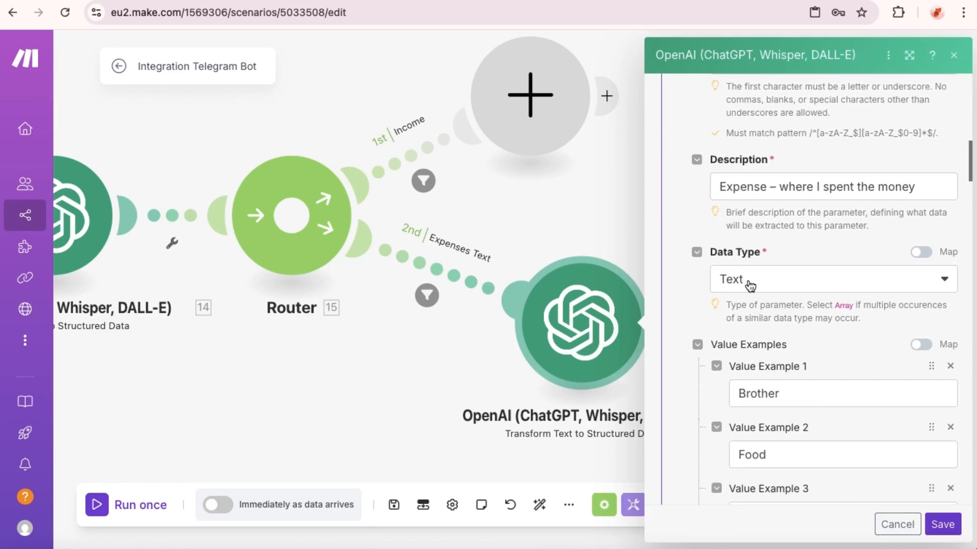
{"action": "scroll", "coordinate": [781, 292], "scroll_direction": "down", "scroll_amount": 3}
{"action": "scroll", "coordinate": [763, 319], "scroll_direction": "down", "scroll_amount": 3}
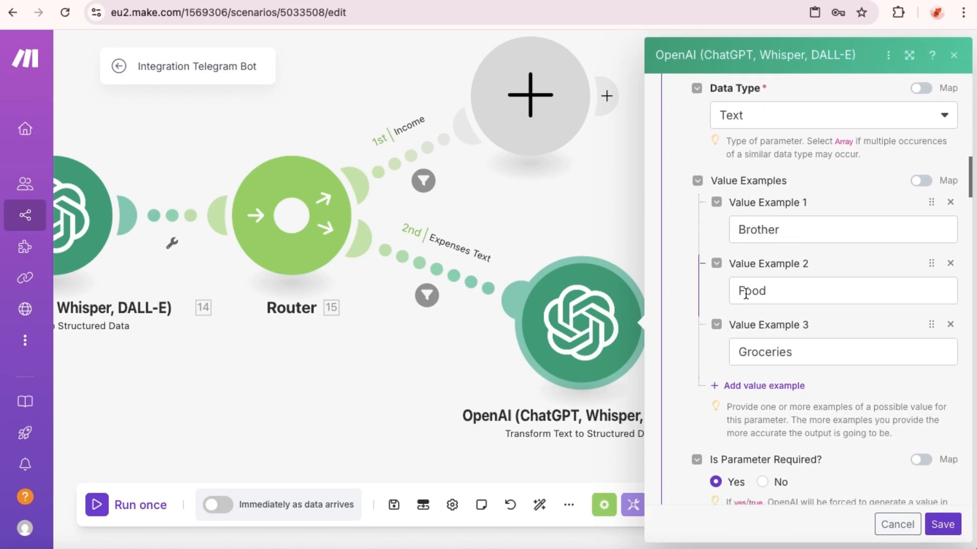
{"action": "scroll", "coordinate": [772, 300], "scroll_direction": "down", "scroll_amount": 2}
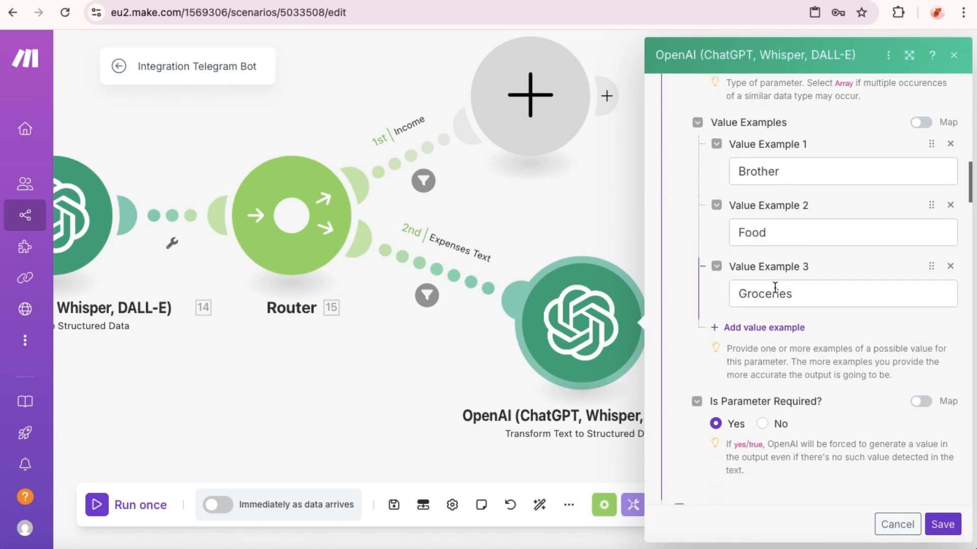
Add "Wife and kids" as a fourth value example to the Expense_Name data definition
{"action": "left_click", "coordinate": [763, 328]}
{"action": "left_click", "coordinate": [750, 351]}
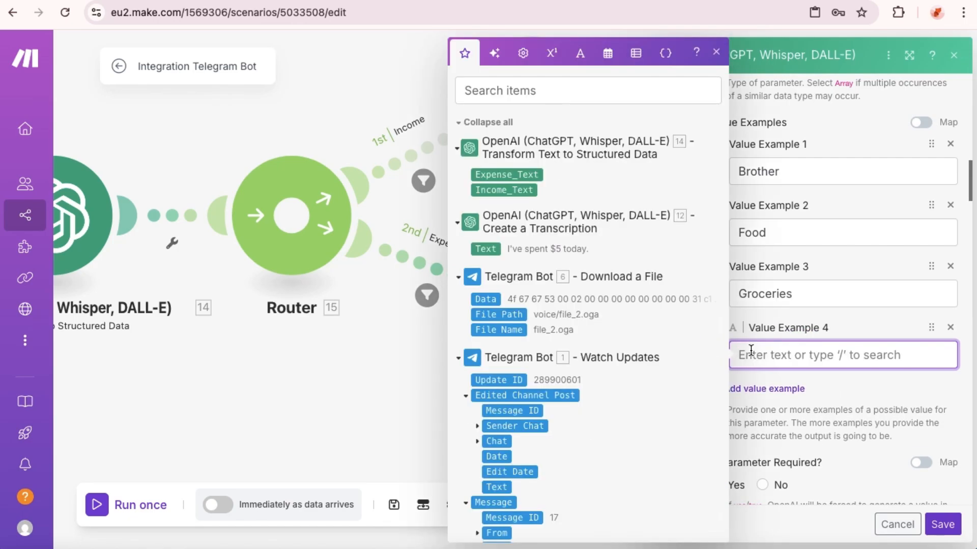
{"action": "type", "text": "Wife and kis"}
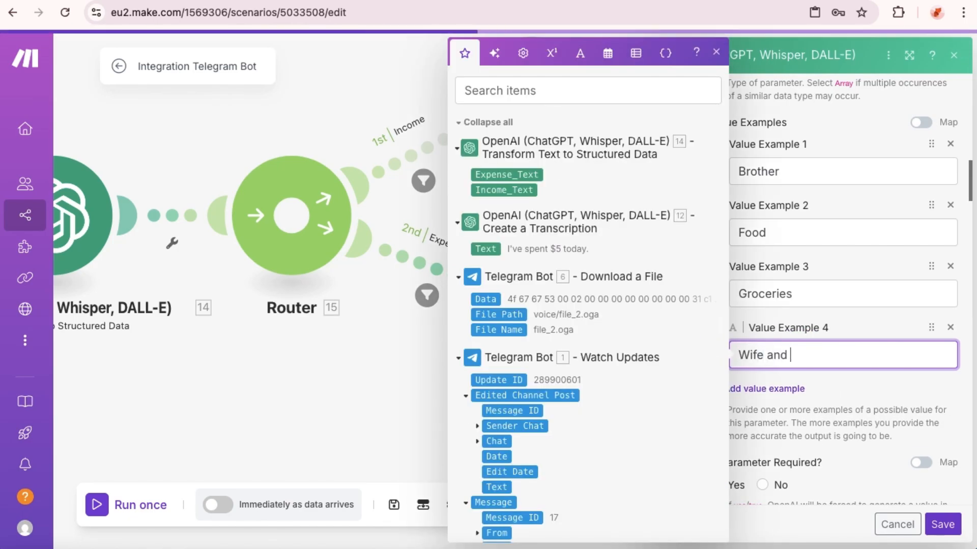
{"action": "left_click", "coordinate": [845, 388]}
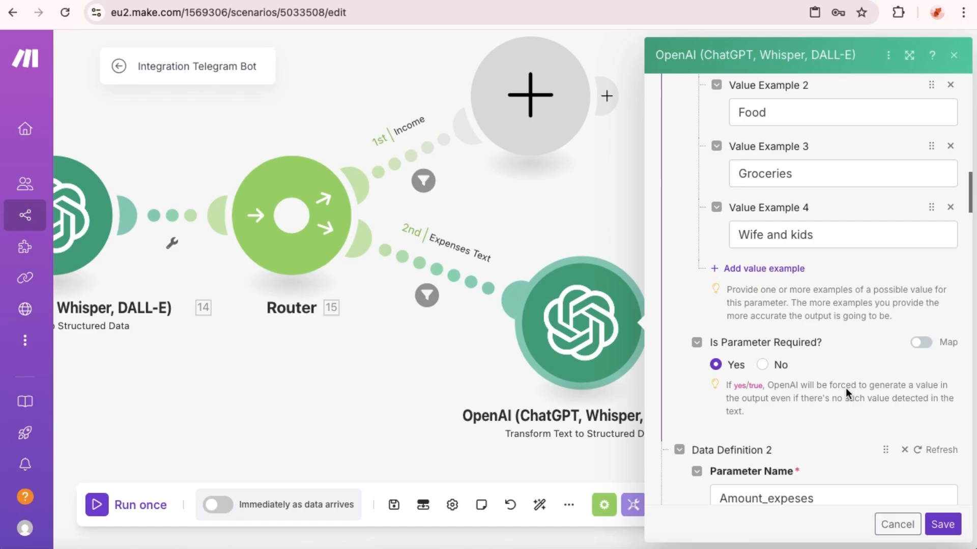
Examine the Amount_expeses data definition, including its description, data type and value examples
{"action": "scroll", "coordinate": [844, 387], "scroll_direction": "down", "scroll_amount": 5}
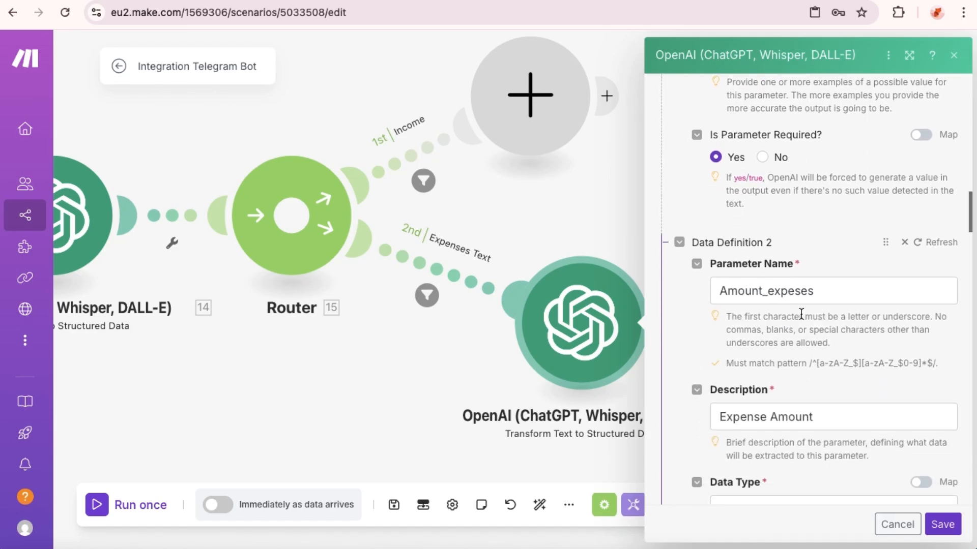
{"action": "scroll", "coordinate": [798, 318], "scroll_direction": "down", "scroll_amount": 3}
{"action": "scroll", "coordinate": [789, 367], "scroll_direction": "down", "scroll_amount": 1}
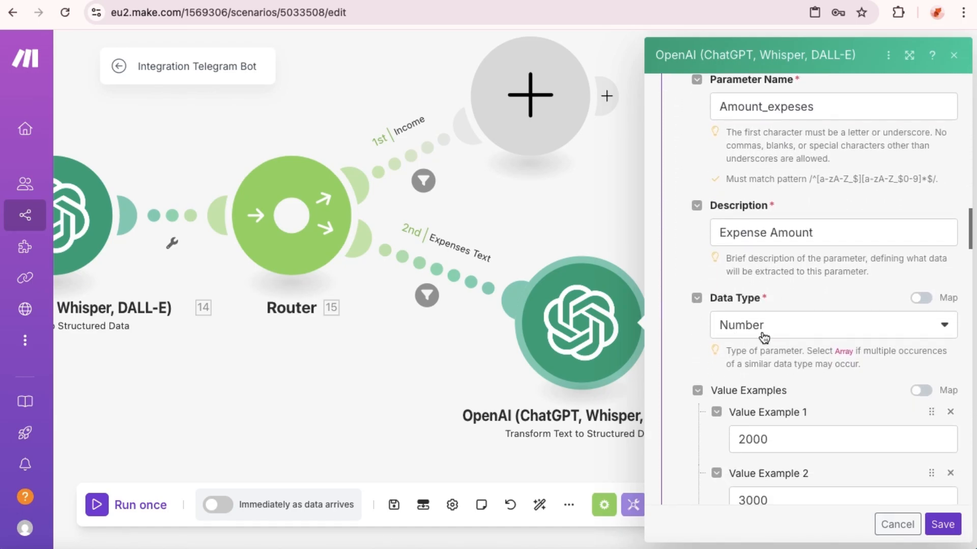
{"action": "scroll", "coordinate": [761, 325], "scroll_direction": "down", "scroll_amount": 1}
{"action": "scroll", "coordinate": [764, 322], "scroll_direction": "down", "scroll_amount": 1}
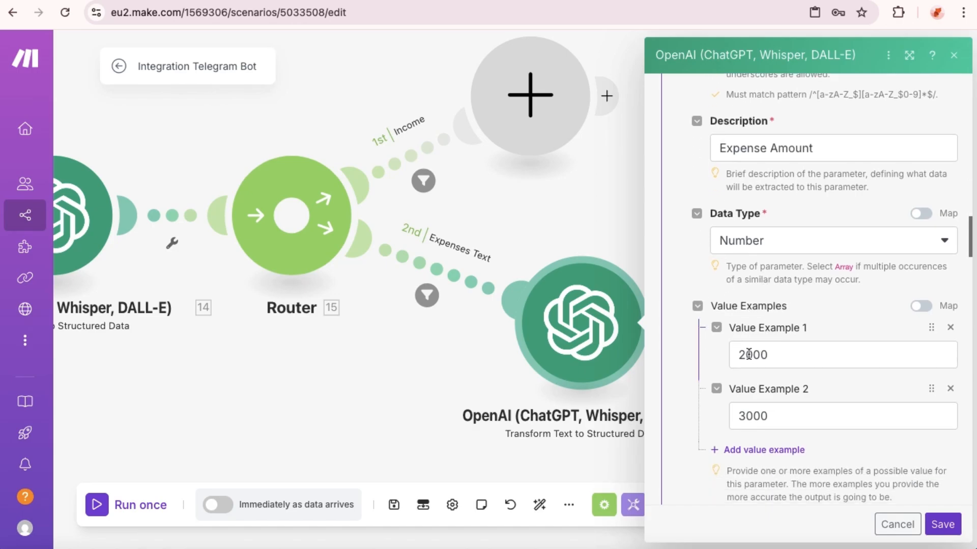
{"action": "scroll", "coordinate": [734, 322], "scroll_direction": "down", "scroll_amount": 1}
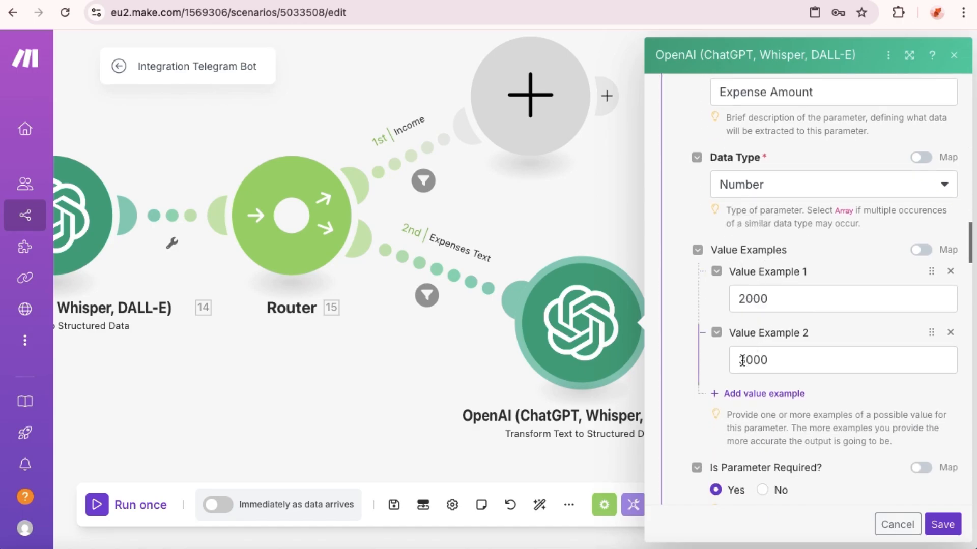
Check the Category_Expenses data definition and its list of category value examples, and save the module
{"action": "scroll", "coordinate": [764, 363], "scroll_direction": "down", "scroll_amount": 10}
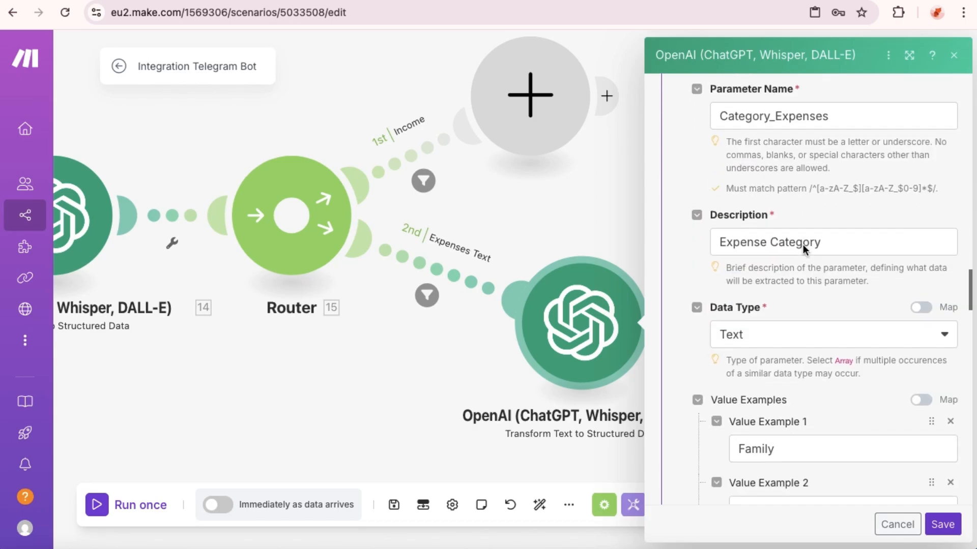
{"action": "scroll", "coordinate": [730, 257], "scroll_direction": "down", "scroll_amount": 1}
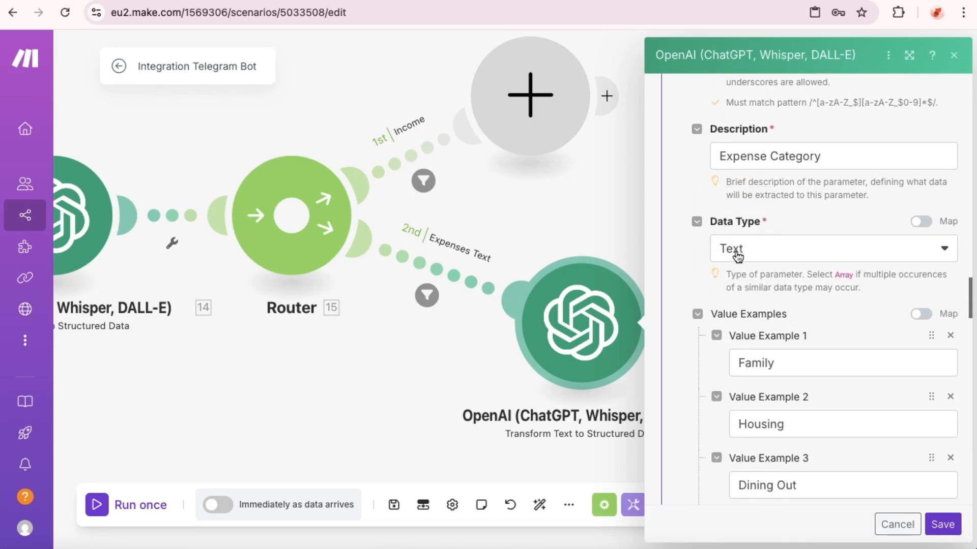
{"action": "scroll", "coordinate": [785, 283], "scroll_direction": "down", "scroll_amount": 3}
{"action": "scroll", "coordinate": [779, 315], "scroll_direction": "down", "scroll_amount": 10}
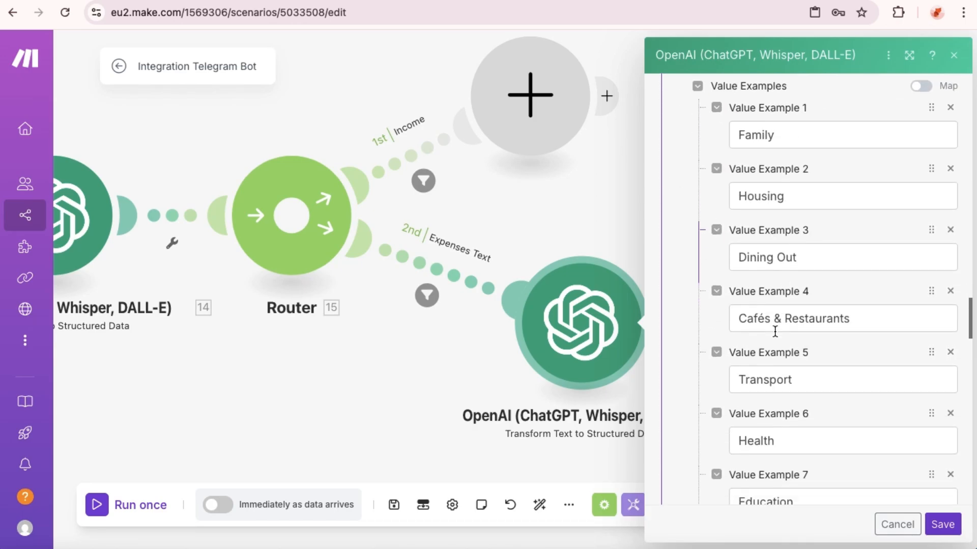
{"action": "scroll", "coordinate": [819, 399], "scroll_direction": "down", "scroll_amount": 10}
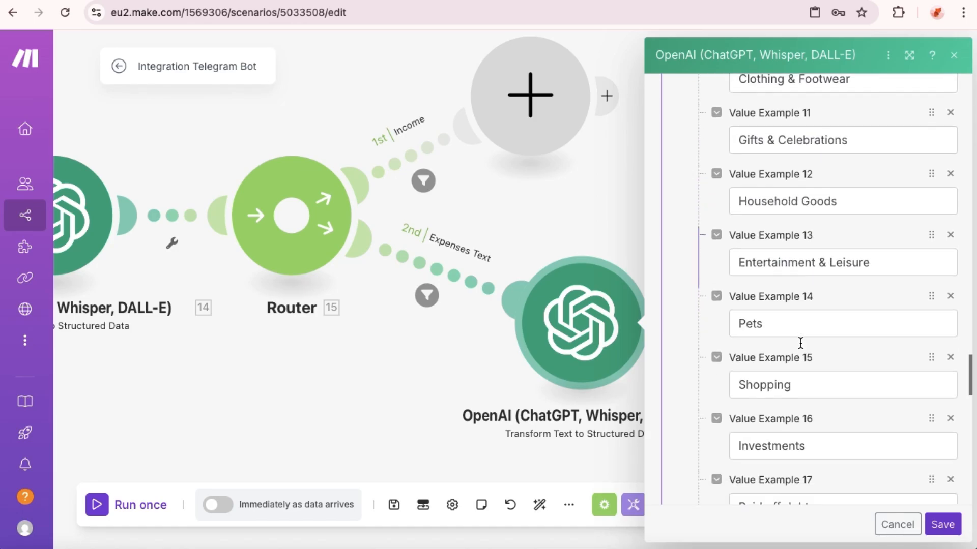
{"action": "scroll", "coordinate": [800, 343], "scroll_direction": "down", "scroll_amount": 10}
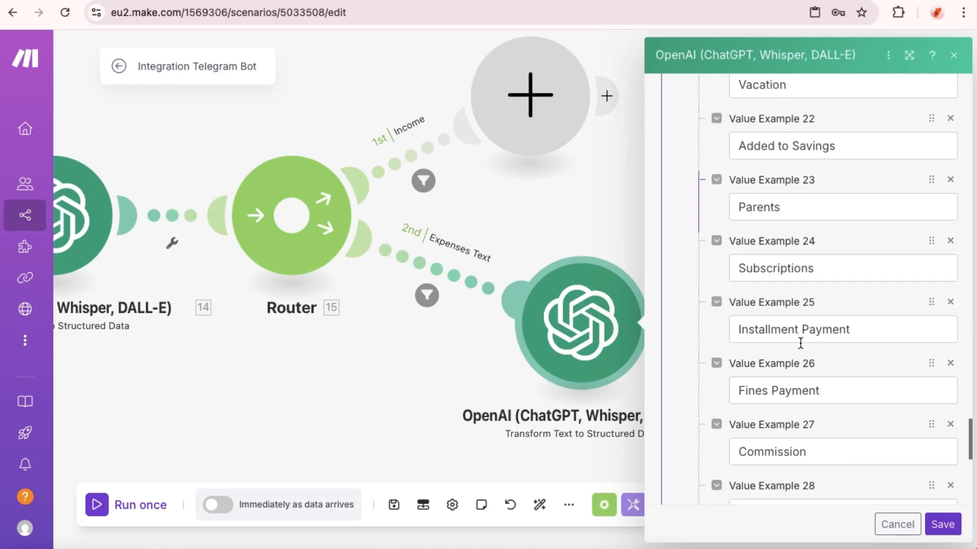
{"action": "left_click", "coordinate": [943, 524]}
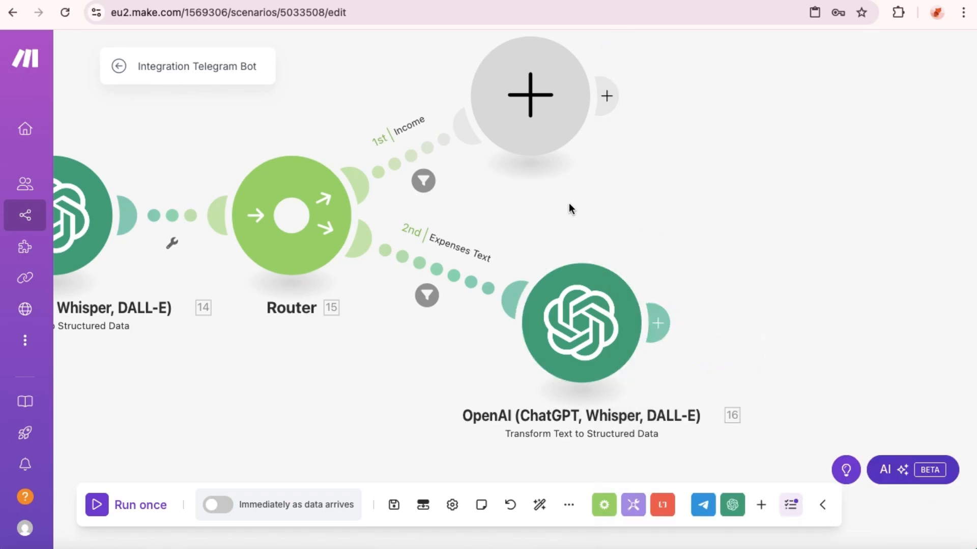
Start a single test run of the Integration Telegram Bot scenario
{"action": "left_click_drag", "start_coordinate": [361, 359], "coordinate": [599, 358]}
{"action": "left_click_drag", "start_coordinate": [391, 360], "coordinate": [608, 360]}
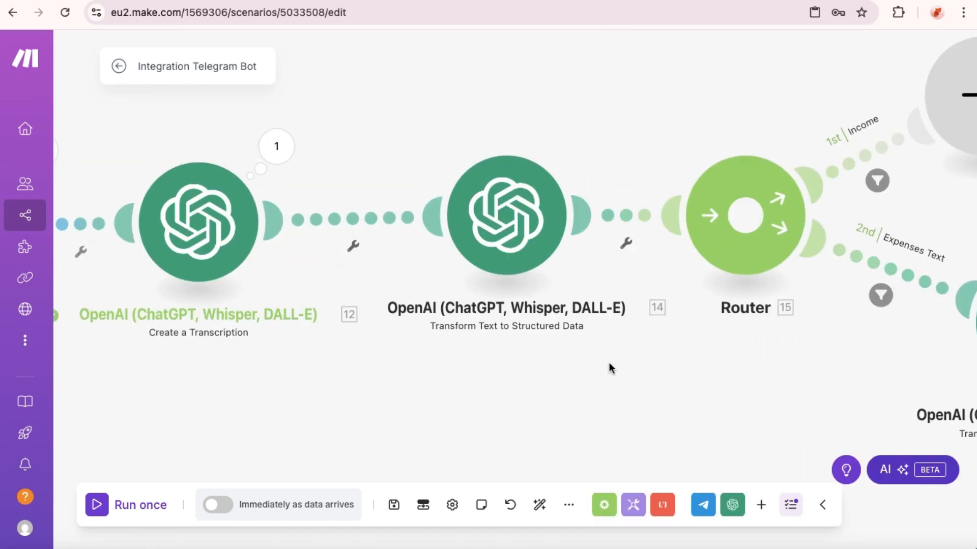
{"action": "left_click_drag", "start_coordinate": [438, 377], "coordinate": [628, 378]}
{"action": "left_click_drag", "start_coordinate": [488, 377], "coordinate": [544, 378]}
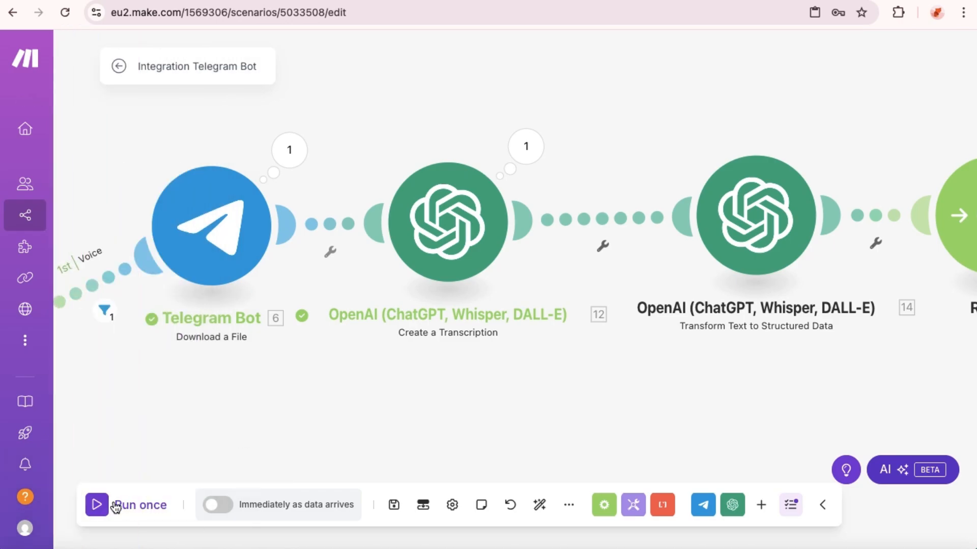
{"action": "left_click_drag", "start_coordinate": [431, 439], "coordinate": [285, 438]}
{"action": "left_click_drag", "start_coordinate": [582, 413], "coordinate": [271, 404]}
{"action": "left_click_drag", "start_coordinate": [505, 383], "coordinate": [814, 392]}
{"action": "left_click_drag", "start_coordinate": [639, 397], "coordinate": [697, 402]}
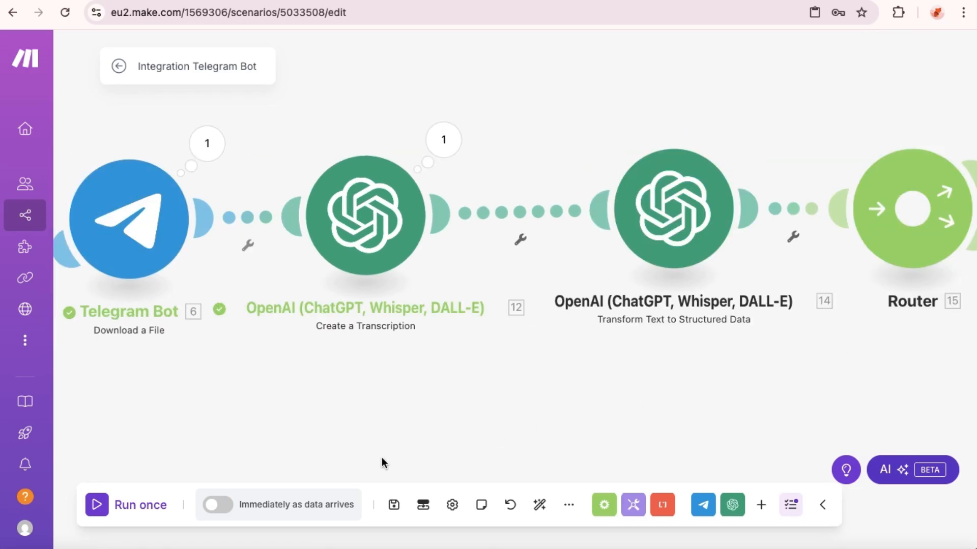
{"action": "left_click", "coordinate": [96, 506]}
{"action": "left_click", "coordinate": [298, 524]}
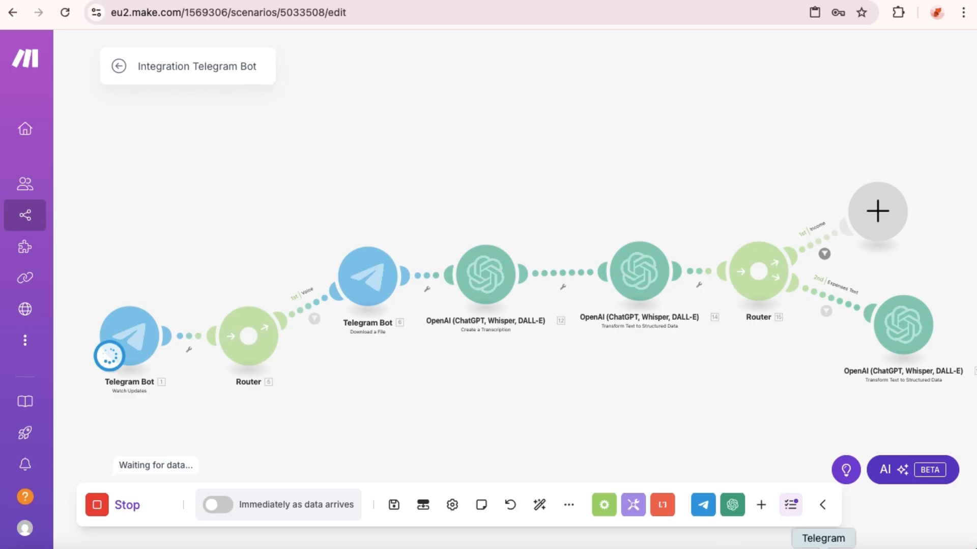
Switch to Telegram, send the Finance Tracker bot a voice message saying "I've spent a hundred dollars for coffee," and return to the scenario
{"action": "left_click", "coordinate": [823, 548]}
{"action": "left_click", "coordinate": [802, 490]}
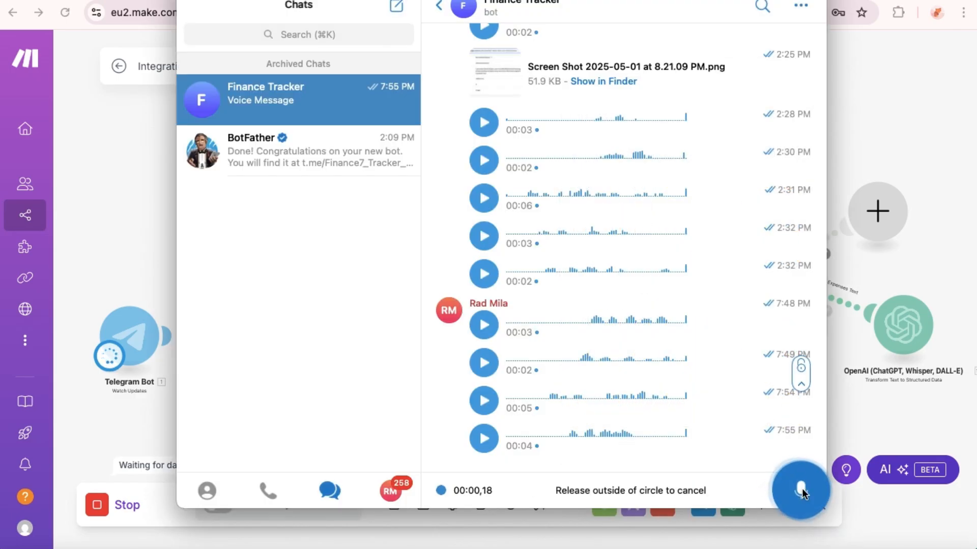
{"action": "left_click_drag", "start_coordinate": [802, 489], "coordinate": [790, 393]}
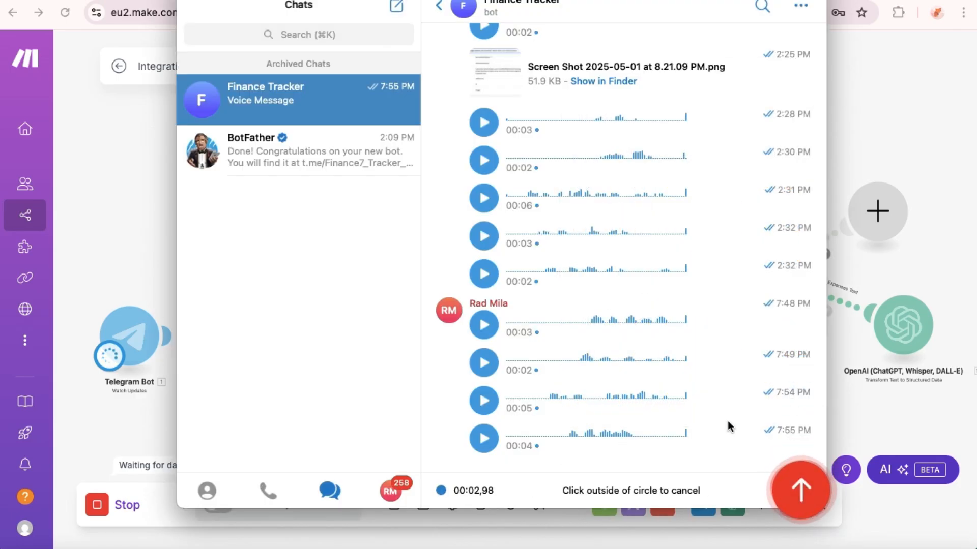
{"action": "left_click", "coordinate": [801, 491]}
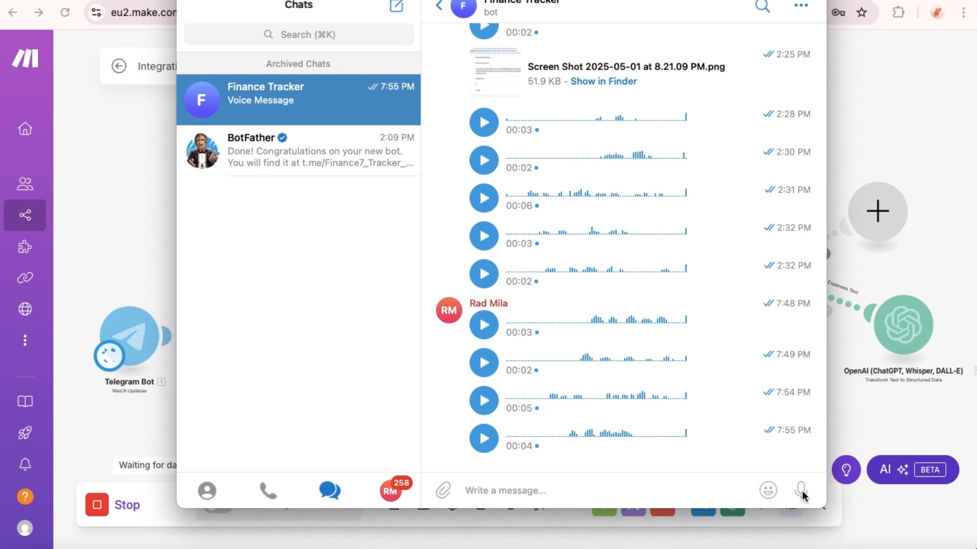
{"action": "left_click", "coordinate": [831, 434]}
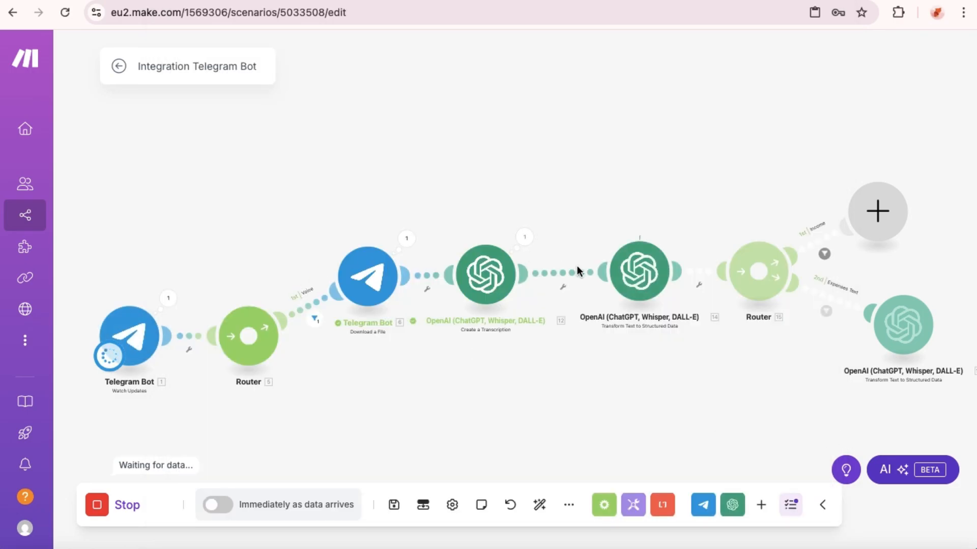
Inspect the expense name, amount and category in the run output of the Transform Text to Structured Data module on the expenses route
{"action": "left_click_drag", "start_coordinate": [728, 367], "coordinate": [545, 361]}
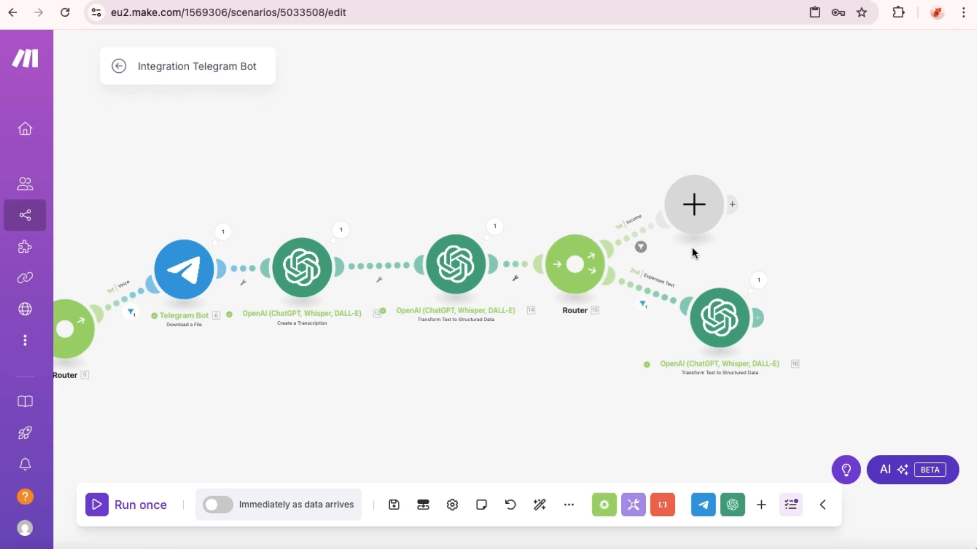
{"action": "scroll", "coordinate": [692, 247], "scroll_direction": "up", "scroll_amount": 5}
{"action": "left_click_drag", "start_coordinate": [752, 306], "coordinate": [606, 253]}
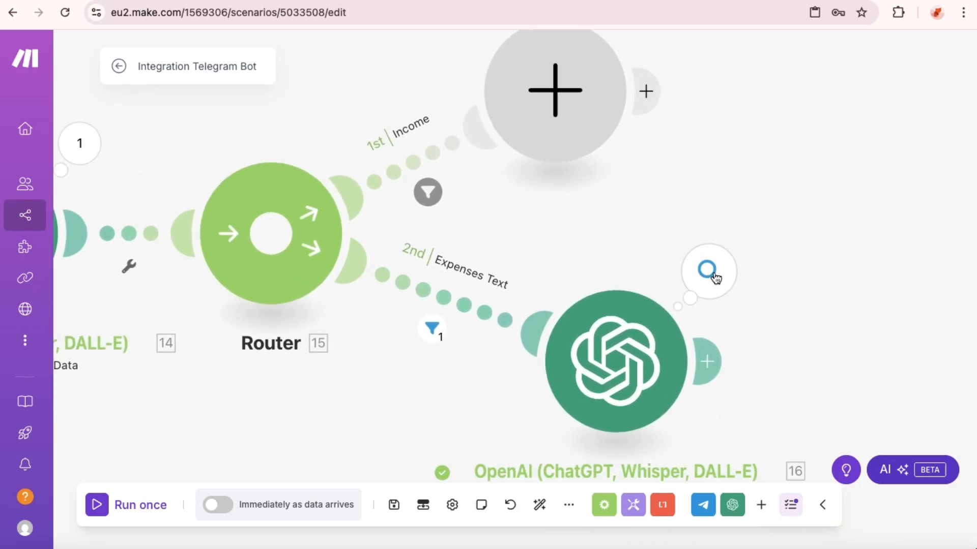
{"action": "left_click", "coordinate": [712, 275]}
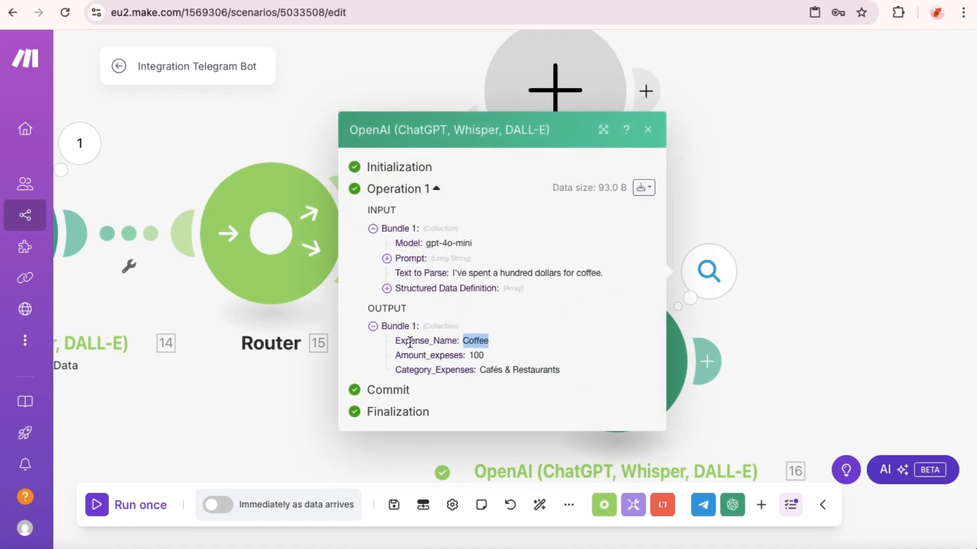
{"action": "left_click", "coordinate": [465, 339]}
{"action": "left_click_drag", "start_coordinate": [490, 342], "coordinate": [468, 342]}
{"action": "left_click", "coordinate": [463, 342]}
{"action": "double_click", "coordinate": [471, 355]}
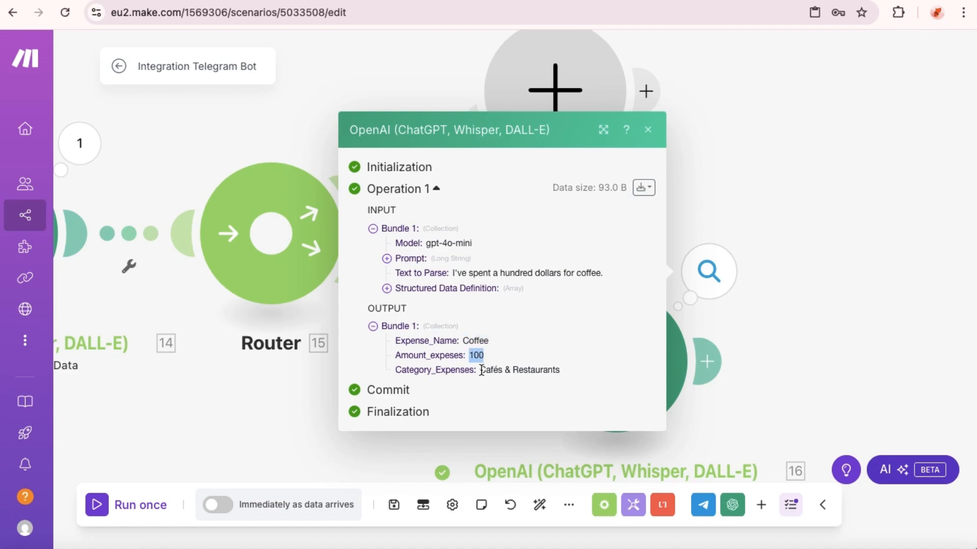
{"action": "left_click", "coordinate": [481, 369]}
{"action": "left_click_drag", "start_coordinate": [563, 368], "coordinate": [475, 371]}
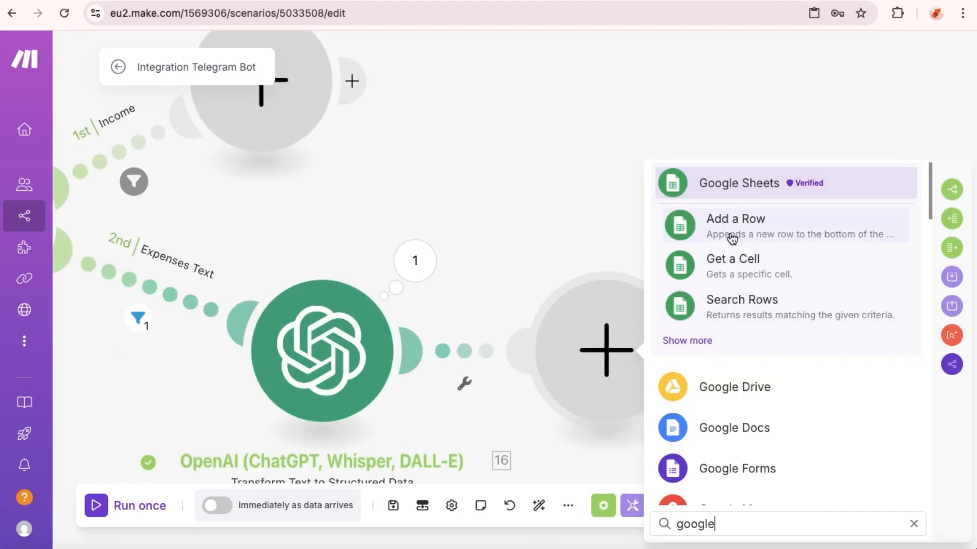
Add a Google Sheets Add a Row module after the expenses extraction module and choose the "Income & Expenses (light version)" spreadsheet
{"action": "left_click", "coordinate": [729, 235]}
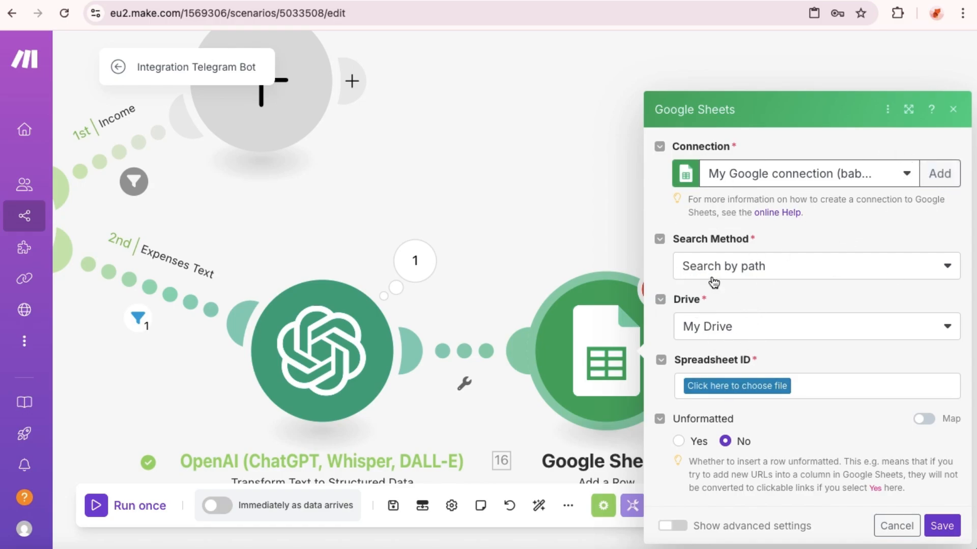
{"action": "left_click", "coordinate": [740, 384]}
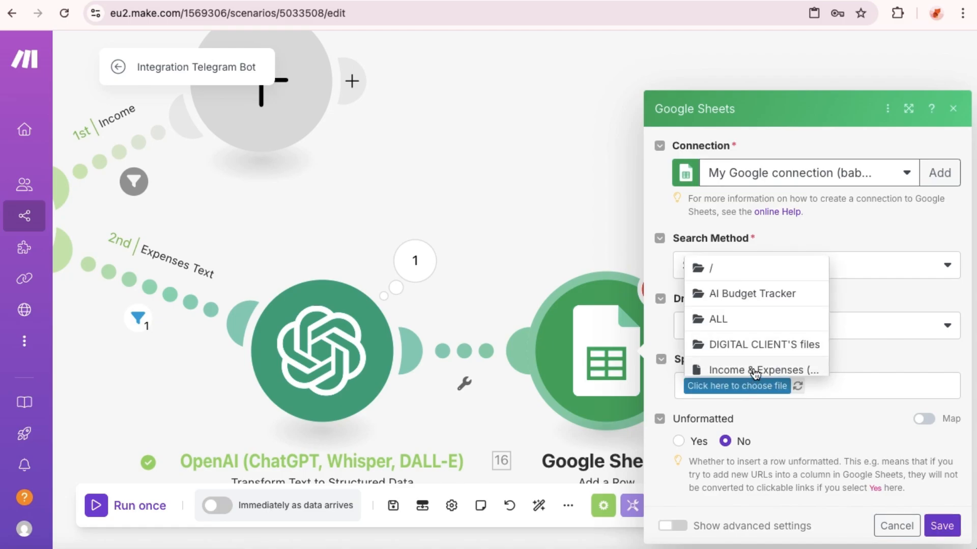
{"action": "left_click", "coordinate": [755, 371]}
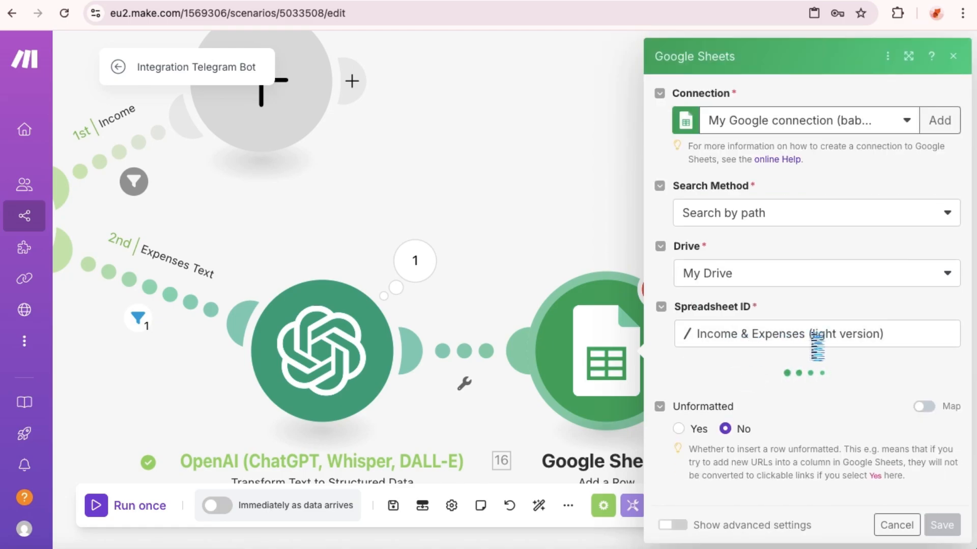
Switch to the Income & Expenses spreadsheet in Google Sheets and review the column headers of the Expenses sheet
{"action": "key", "text": "ctrl+Tab"}
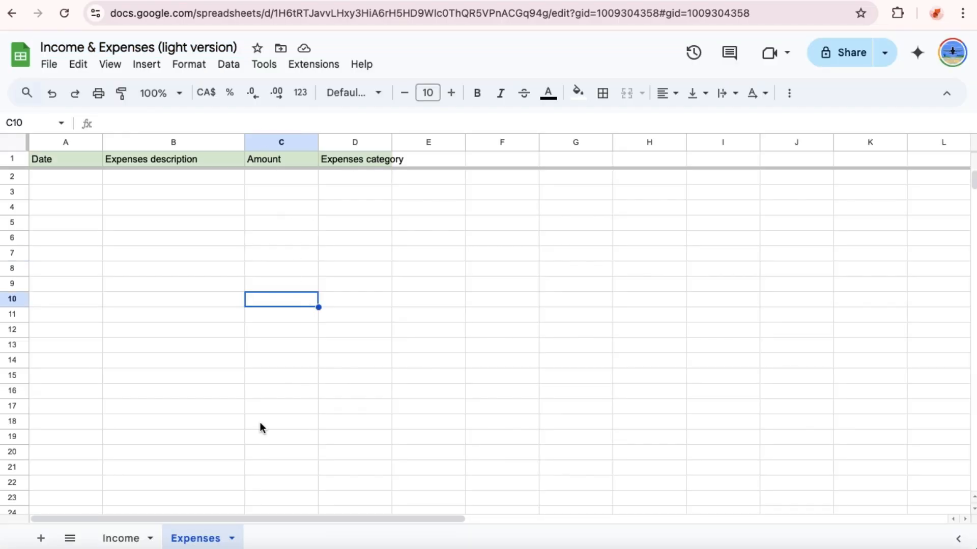
{"action": "left_click", "coordinate": [126, 538]}
{"action": "left_click", "coordinate": [202, 539]}
{"action": "left_click", "coordinate": [204, 361]}
{"action": "left_click", "coordinate": [99, 161]}
{"action": "left_click", "coordinate": [145, 162]}
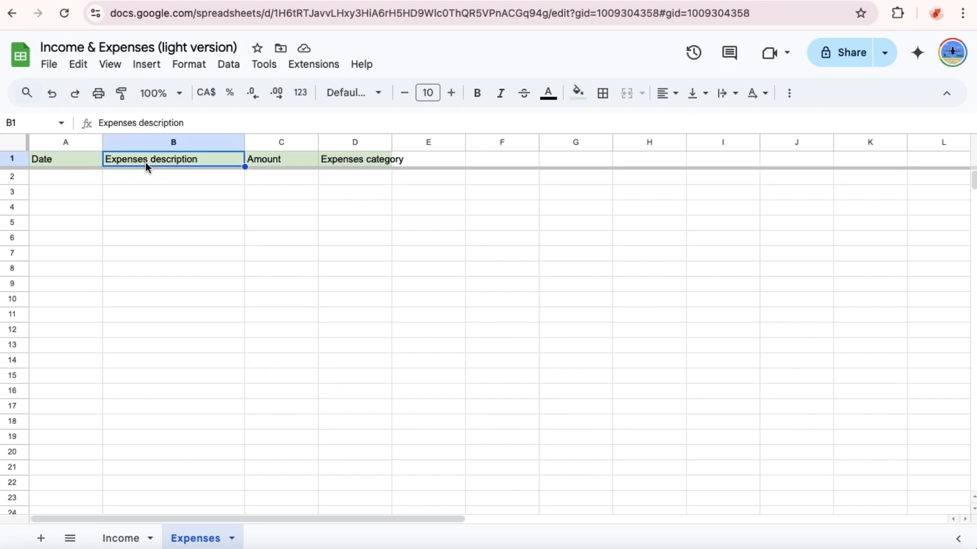
{"action": "left_click", "coordinate": [268, 162]}
{"action": "left_click", "coordinate": [365, 161]}
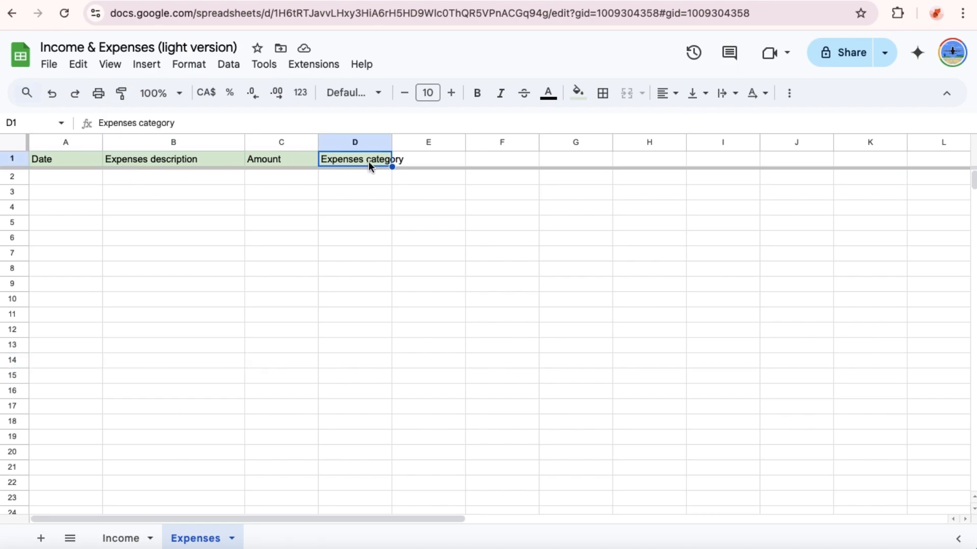
{"action": "left_click", "coordinate": [385, 211]}
Review the column headers for source, amount and category on the Income sheet
{"action": "left_click", "coordinate": [122, 538]}
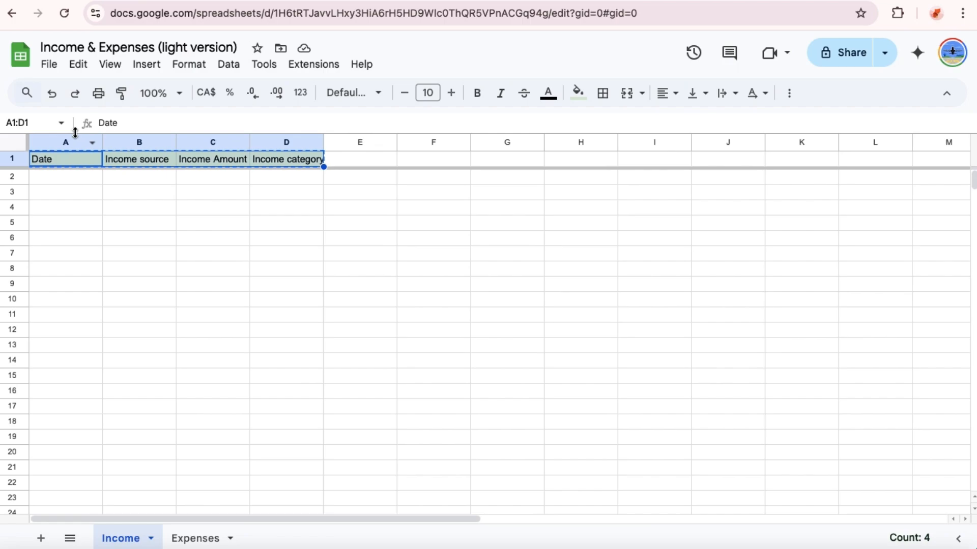
{"action": "left_click", "coordinate": [99, 192]}
{"action": "left_click", "coordinate": [113, 160]}
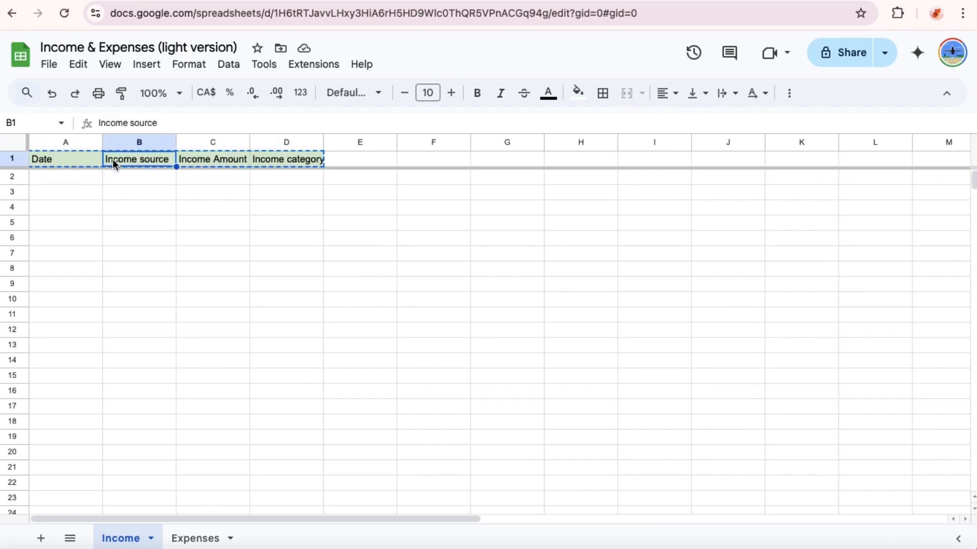
{"action": "left_click", "coordinate": [204, 159]}
{"action": "left_click", "coordinate": [272, 161]}
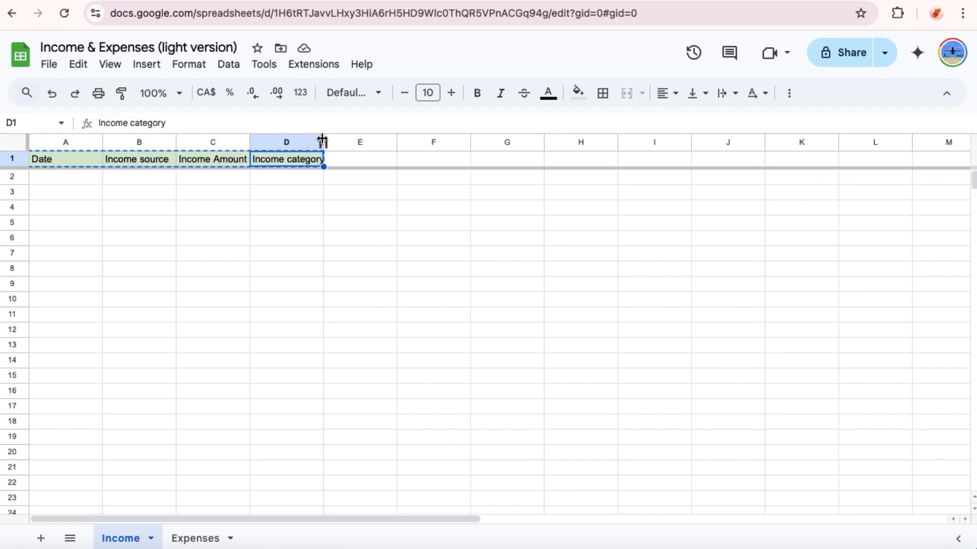
Widen the Income category and Income source columns on the Income sheet
{"action": "left_click_drag", "start_coordinate": [324, 142], "coordinate": [389, 142]}
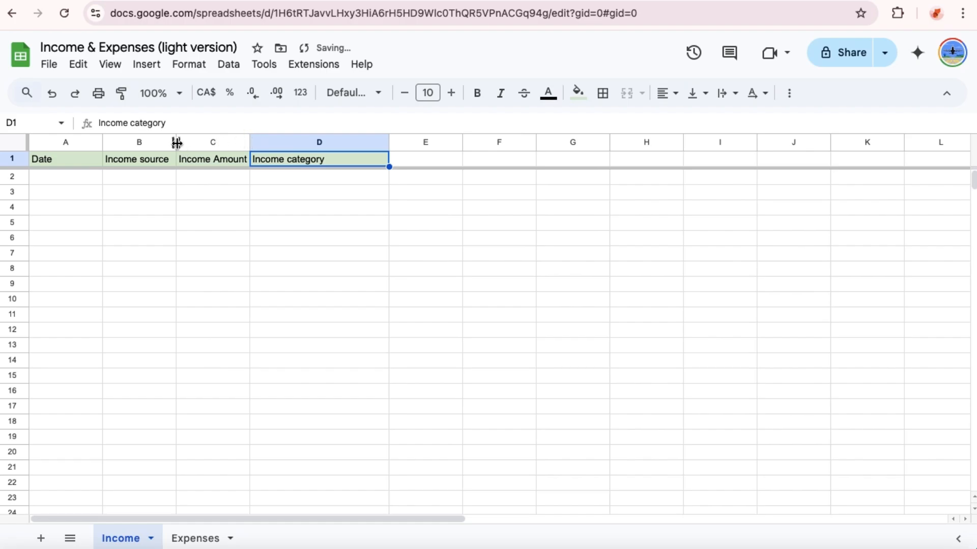
{"action": "left_click_drag", "start_coordinate": [176, 142], "coordinate": [285, 141]}
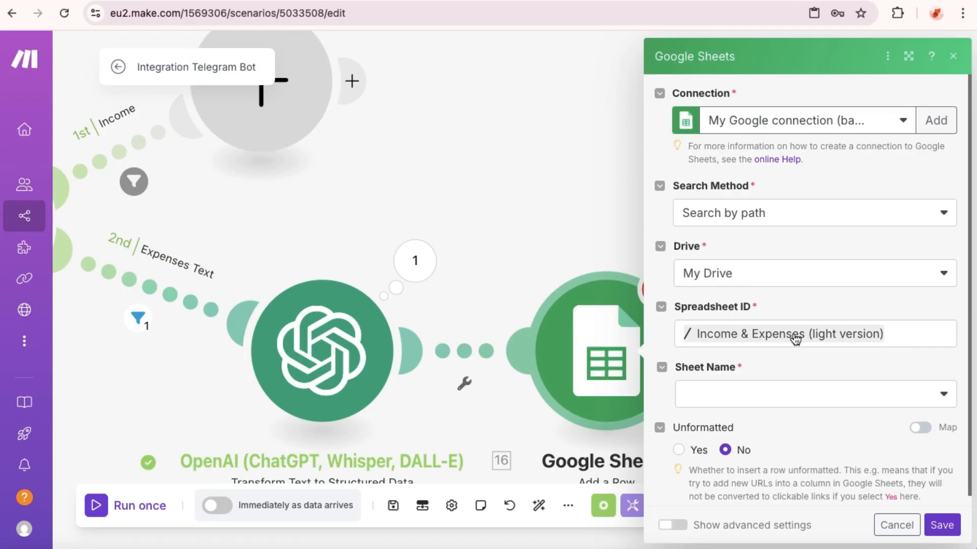
Switch back to the Make scenario and set the Google Sheets module's sheet name to Expenses
{"action": "left_click", "coordinate": [720, 401]}
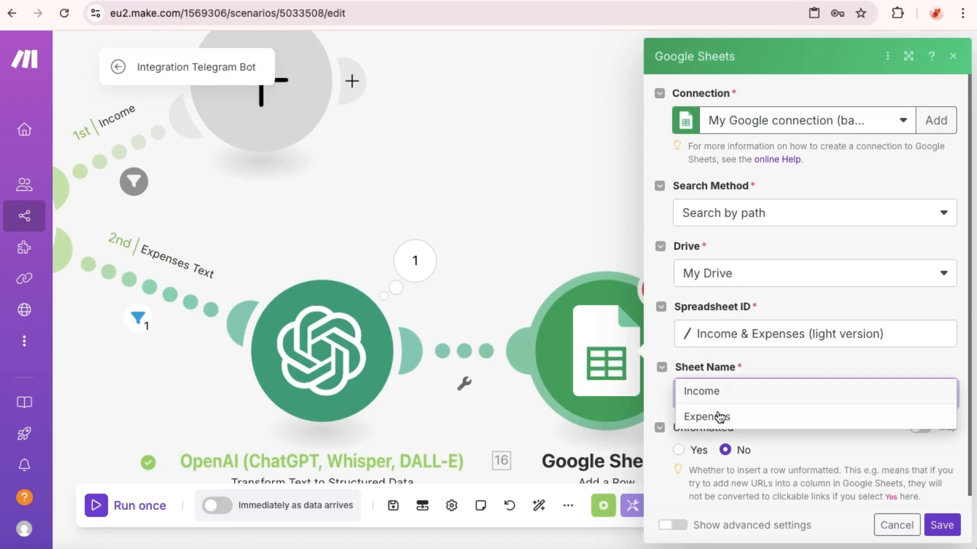
{"action": "left_click", "coordinate": [718, 417]}
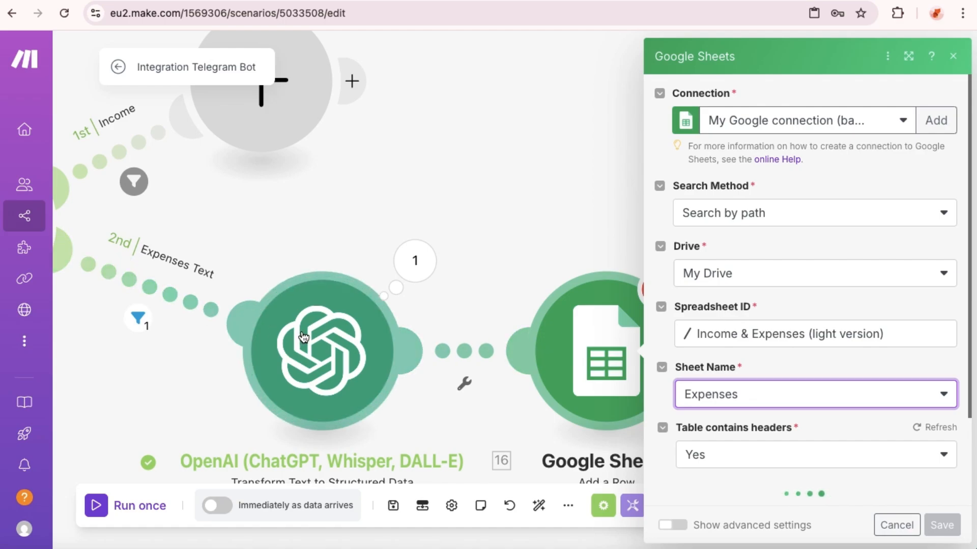
{"action": "scroll", "coordinate": [783, 442], "scroll_direction": "down", "scroll_amount": 5}
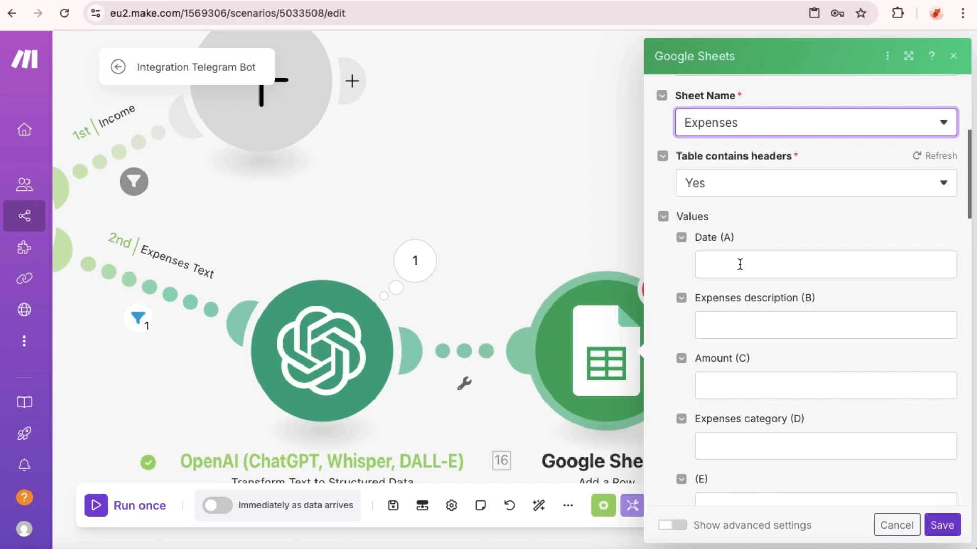
{"action": "left_click", "coordinate": [720, 265]}
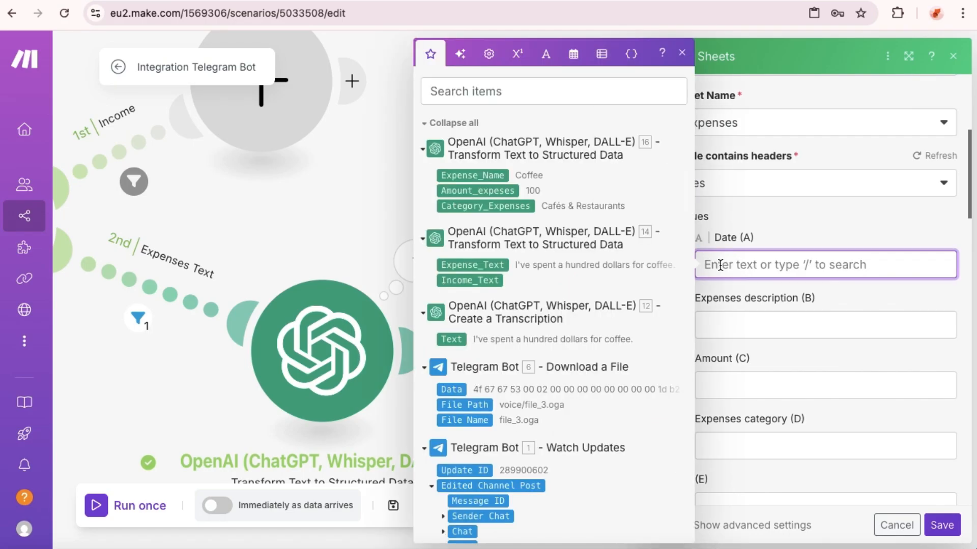
{"action": "type", "text": "Income & Expenses (light version)"}
{"action": "key", "text": "super+a"}
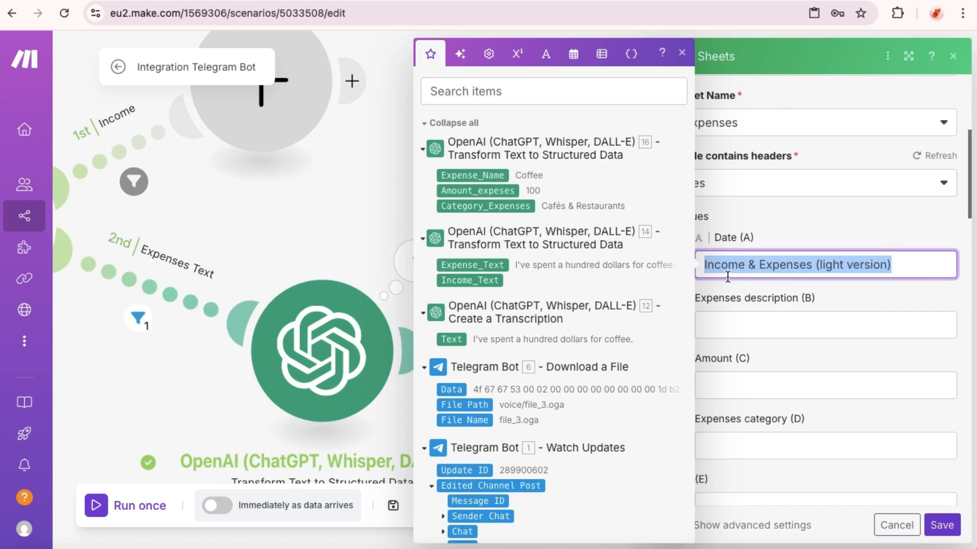
{"action": "key", "text": "BackSpace"}
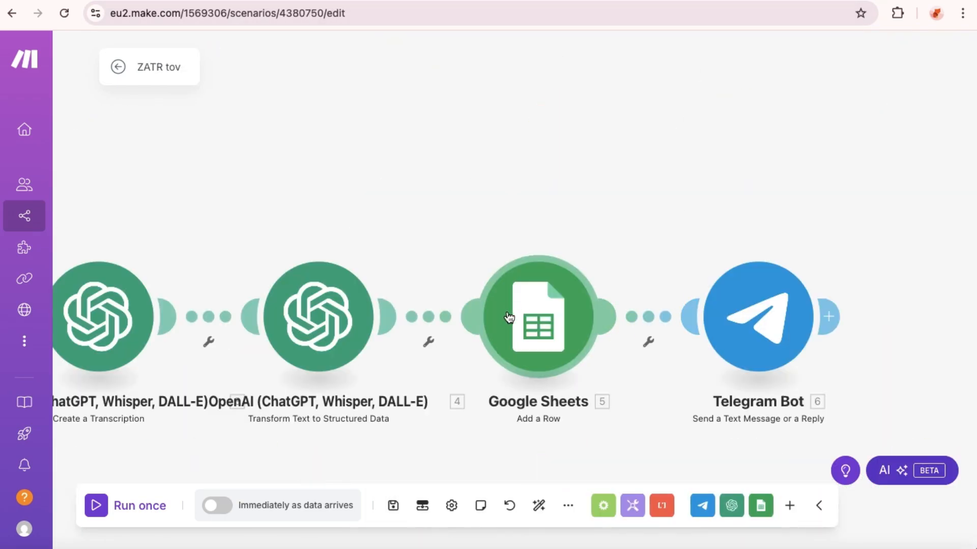
Copy the date formula from the ZATR tov scenario's Google Sheets module and set Date (A) to formatDate(now; DD.MM.YYYY; America/New_York)
{"action": "left_click", "coordinate": [508, 315]}
{"action": "scroll", "coordinate": [671, 353], "scroll_direction": "down", "scroll_amount": 5}
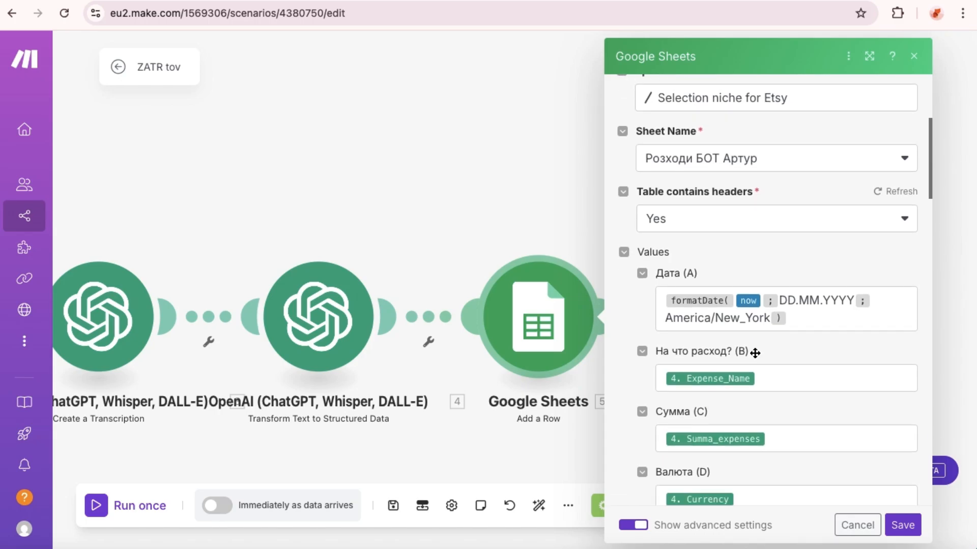
{"action": "left_click_drag", "start_coordinate": [795, 320], "coordinate": [659, 299]}
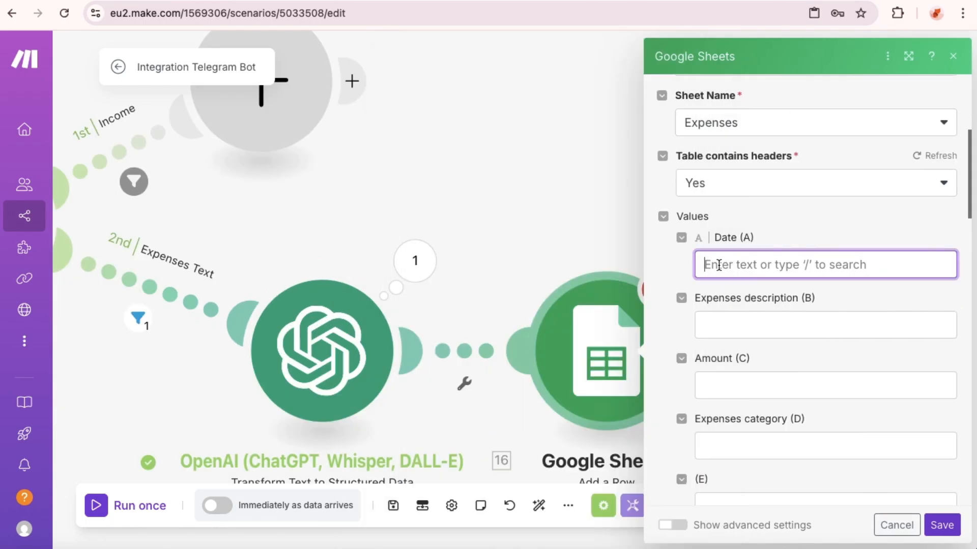
{"action": "type", "text": "formatDate( now ; DD.MM.YYYY ; America/New_York )"}
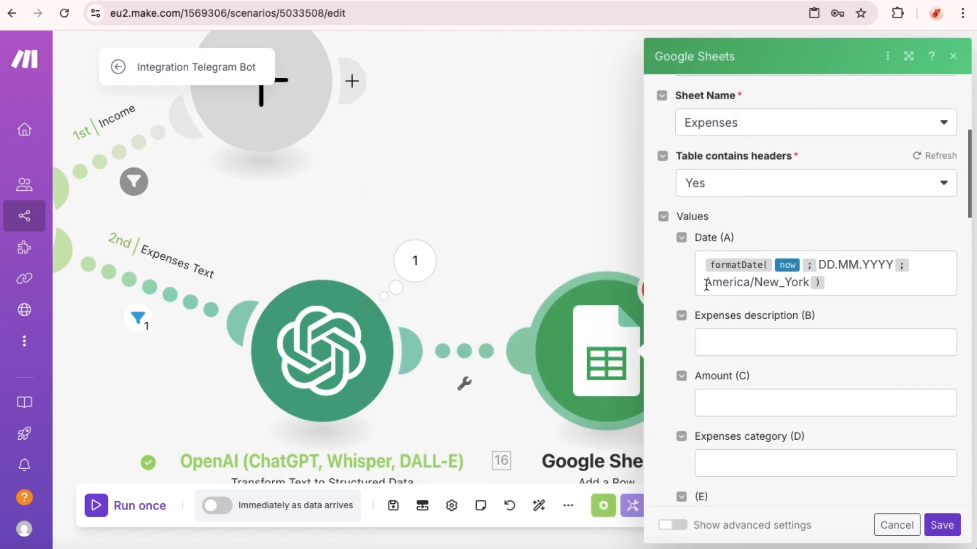
{"action": "left_click_drag", "start_coordinate": [706, 284], "coordinate": [807, 288]}
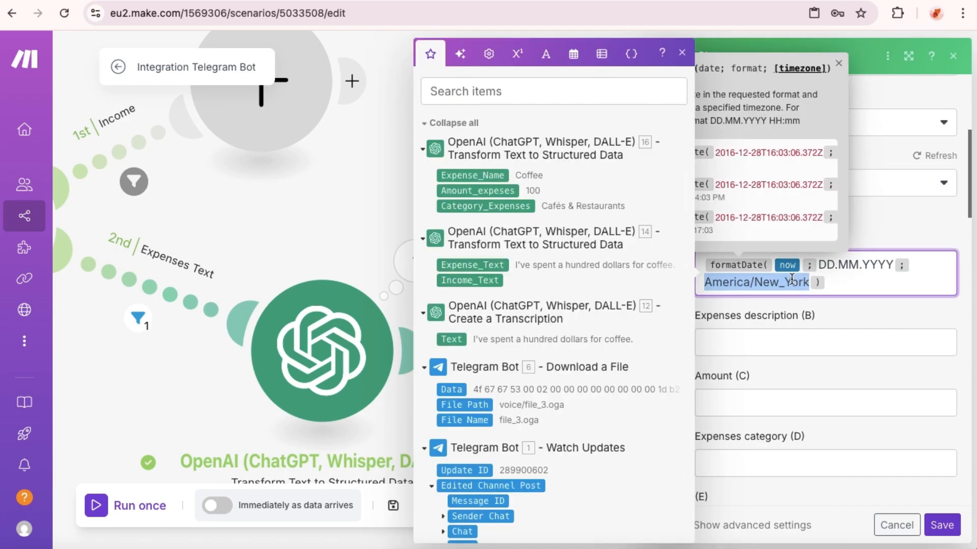
{"action": "left_click", "coordinate": [760, 285]}
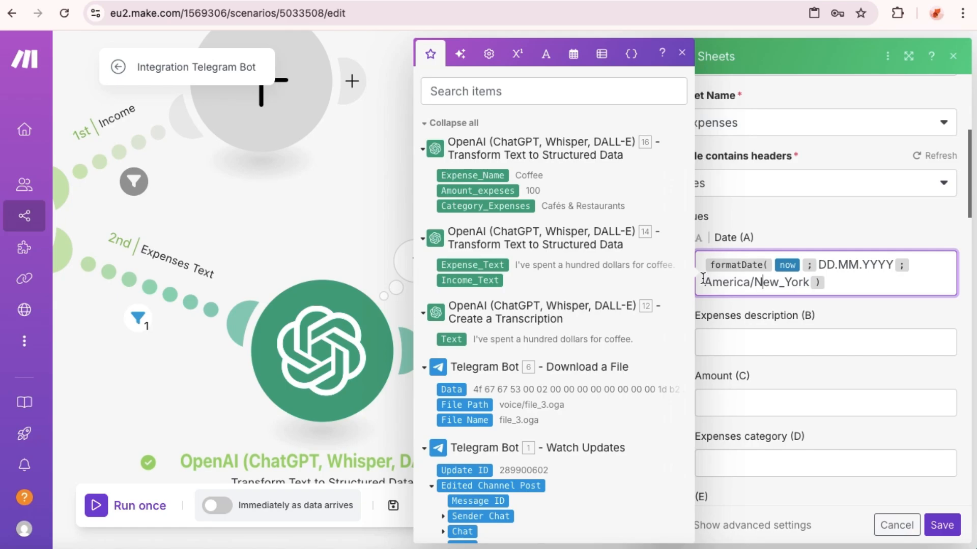
{"action": "left_click_drag", "start_coordinate": [831, 287], "coordinate": [706, 265]}
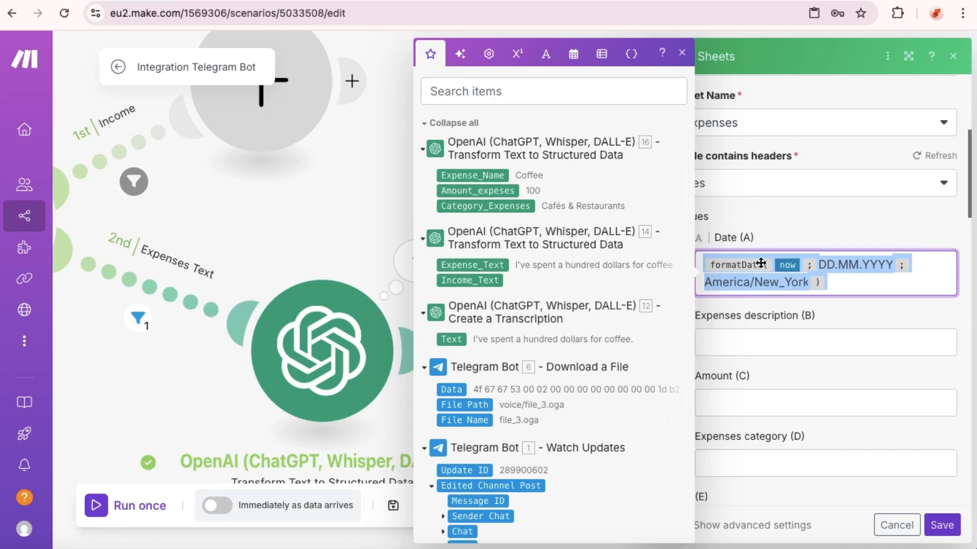
{"action": "left_click", "coordinate": [805, 229]}
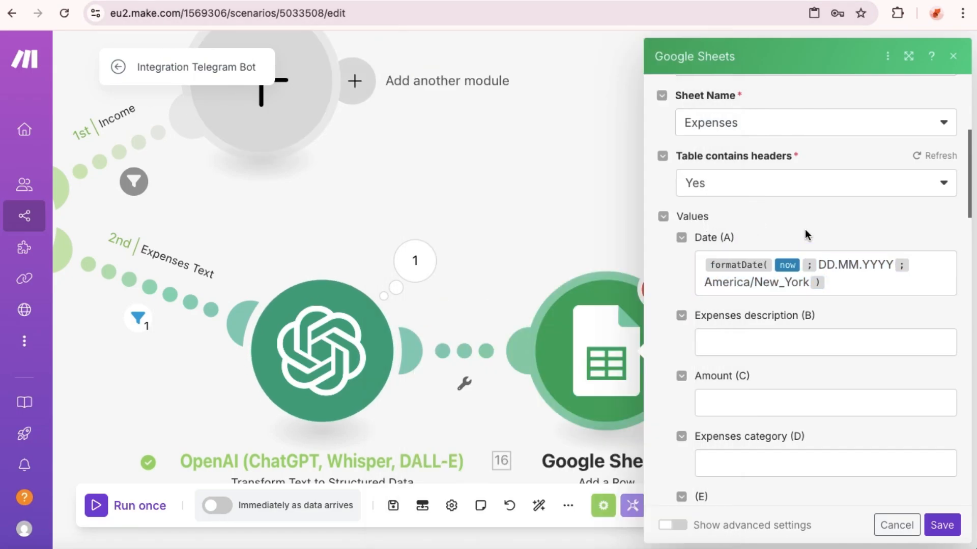
Map Expense_Name to Expenses description, Amount_expeses to Amount and Category_Expenses to Expenses category, and save the Google Sheets module
{"action": "scroll", "coordinate": [746, 246], "scroll_direction": "down", "scroll_amount": 1}
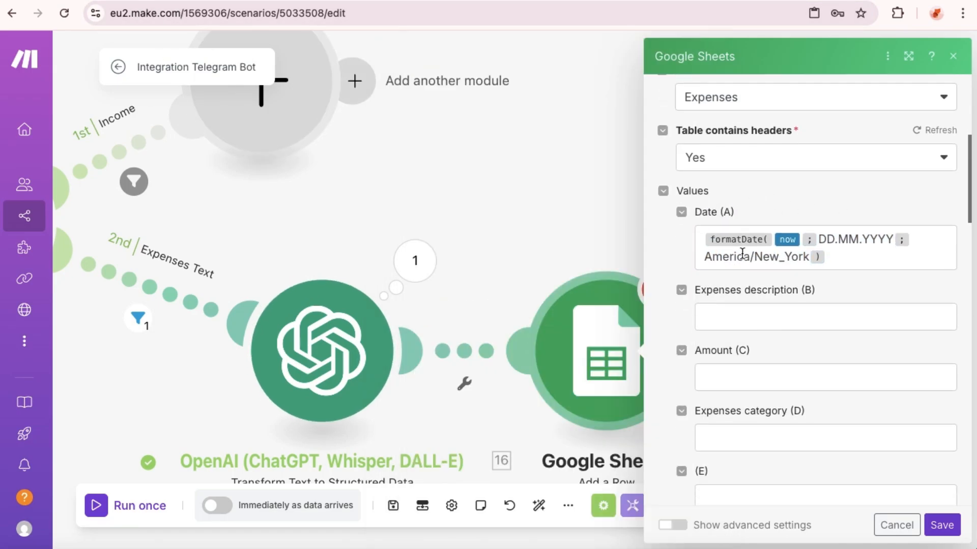
{"action": "scroll", "coordinate": [731, 271], "scroll_direction": "down", "scroll_amount": 1}
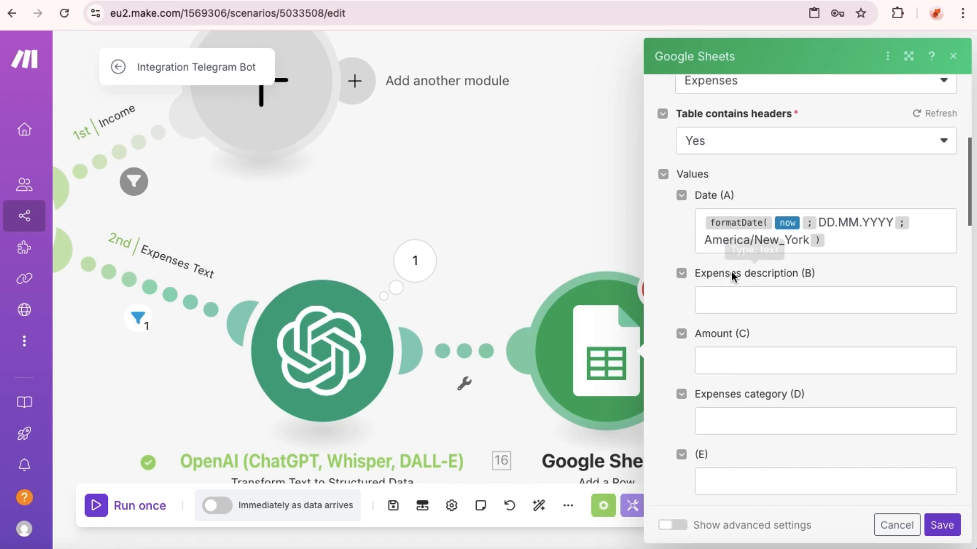
{"action": "left_click", "coordinate": [744, 305]}
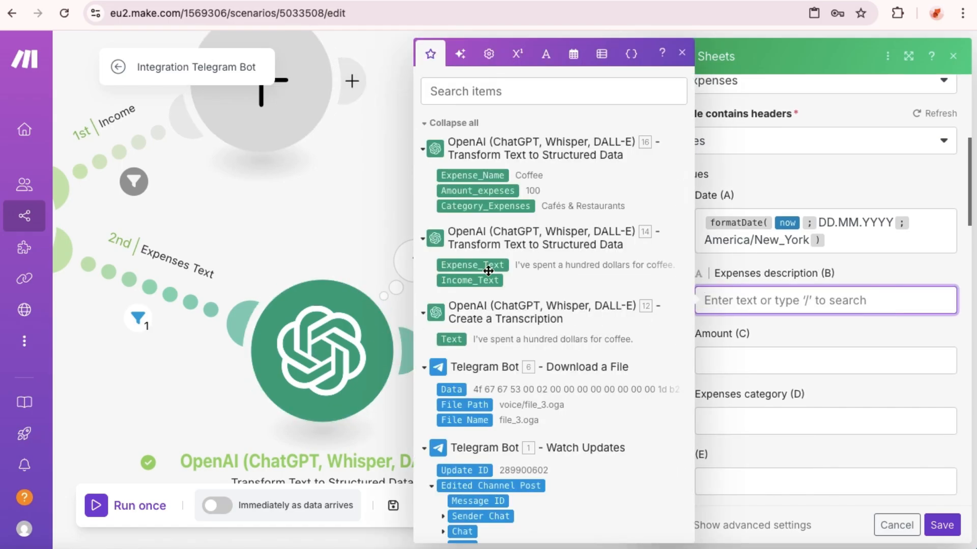
{"action": "left_click", "coordinate": [472, 176]}
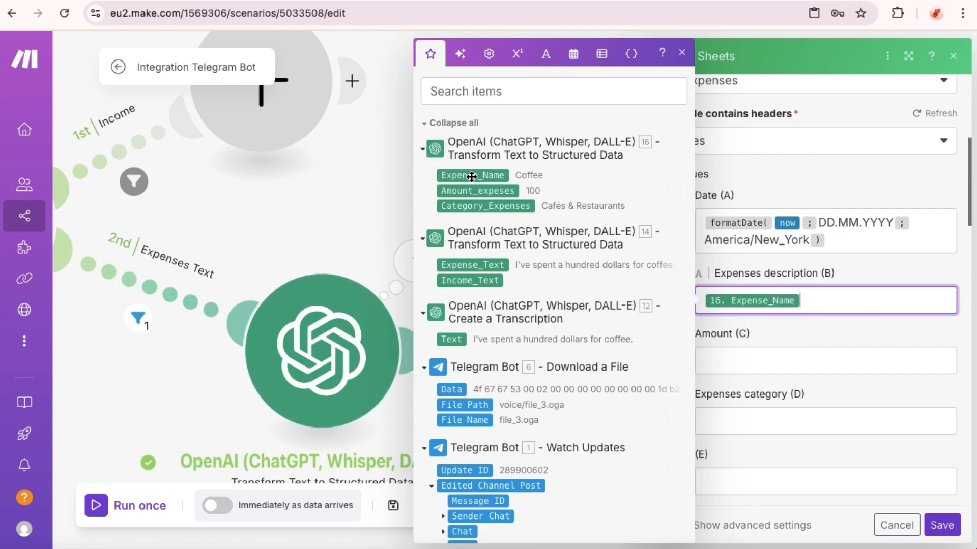
{"action": "left_click", "coordinate": [731, 356]}
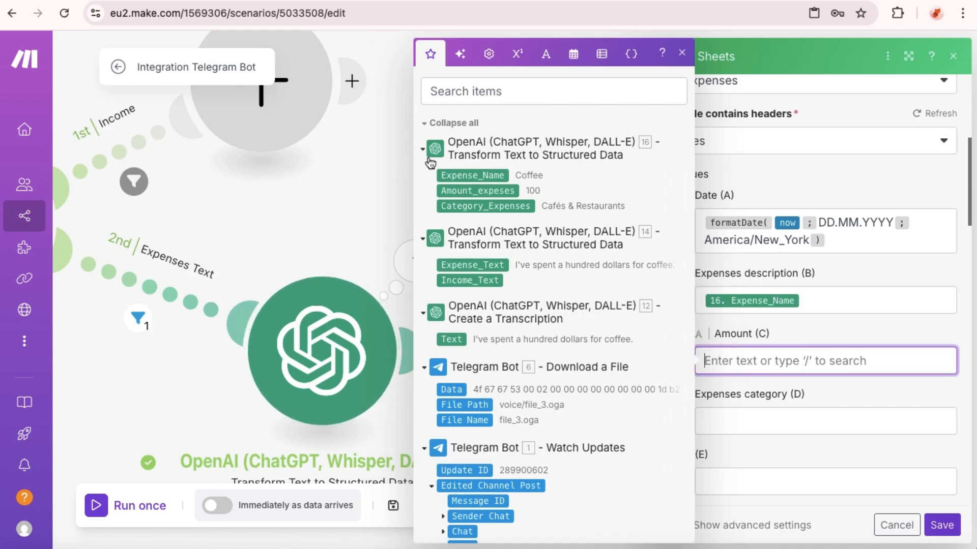
{"action": "left_click", "coordinate": [477, 190]}
{"action": "left_click", "coordinate": [717, 422]}
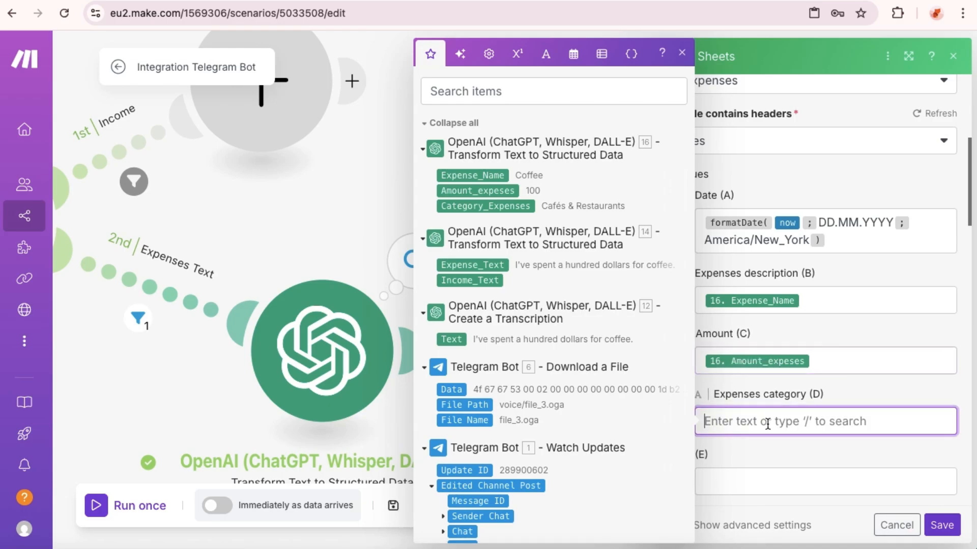
{"action": "left_click", "coordinate": [471, 206]}
{"action": "left_click", "coordinate": [941, 525]}
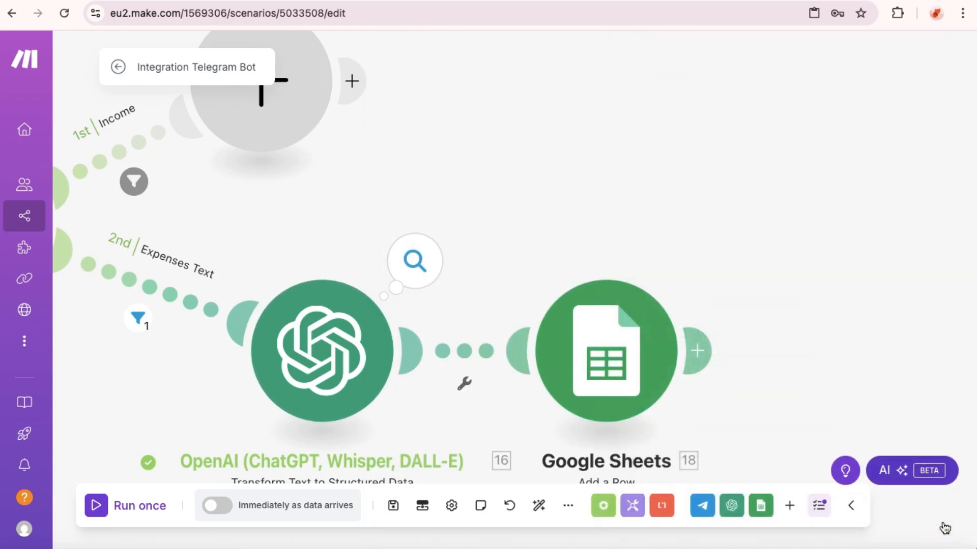
Save the Integration Telegram Bot scenario and run it once
{"action": "left_click", "coordinate": [393, 506]}
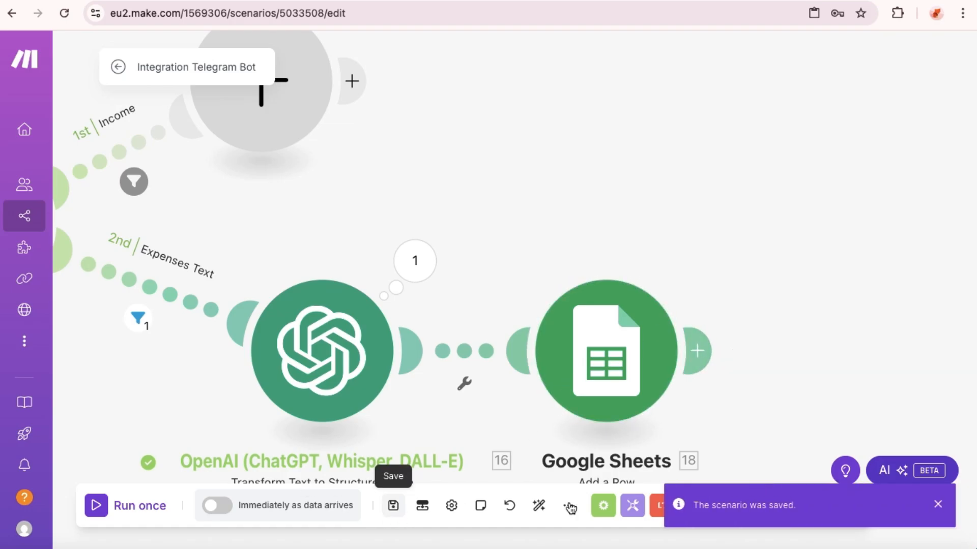
{"action": "left_click", "coordinate": [96, 505]}
{"action": "left_click", "coordinate": [304, 529]}
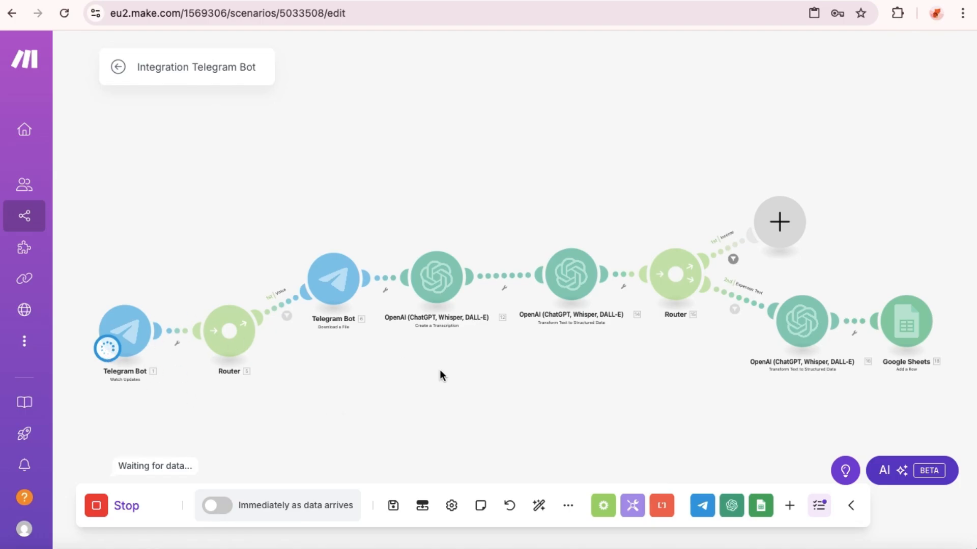
Switch to Telegram, record and send a voice message to the Finance Tracker bot, and return to the running scenario
{"action": "left_click", "coordinate": [815, 547]}
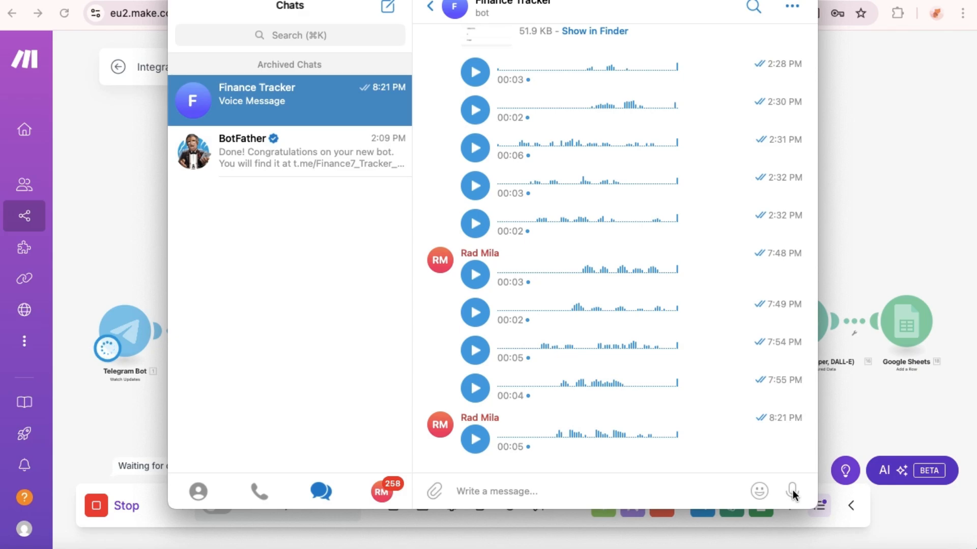
{"action": "left_click_drag", "start_coordinate": [794, 493], "coordinate": [789, 433]}
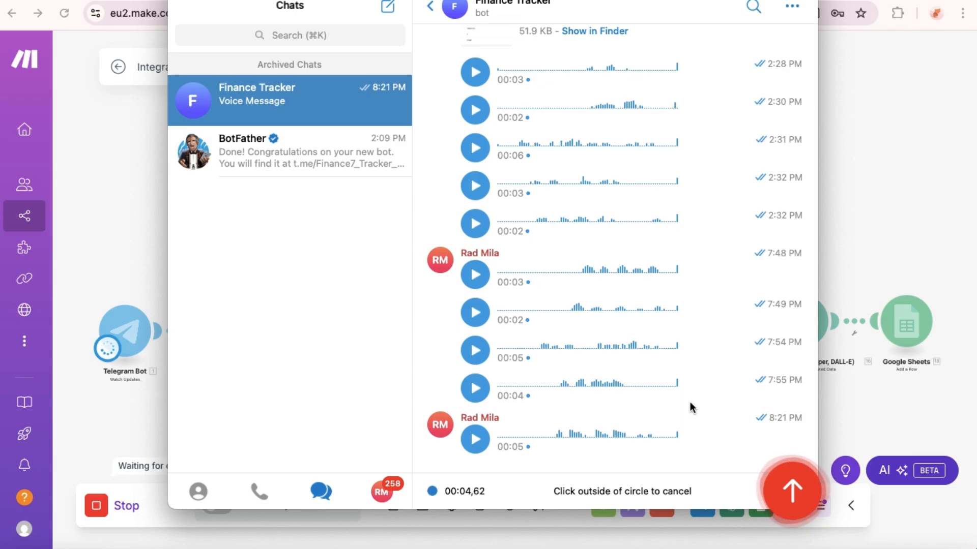
{"action": "left_click", "coordinate": [793, 490]}
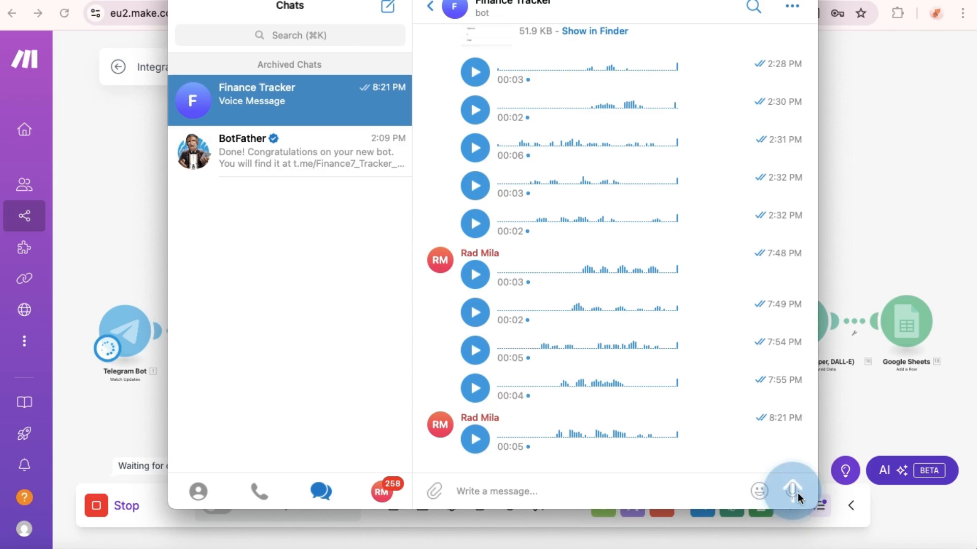
{"action": "left_click", "coordinate": [868, 255]}
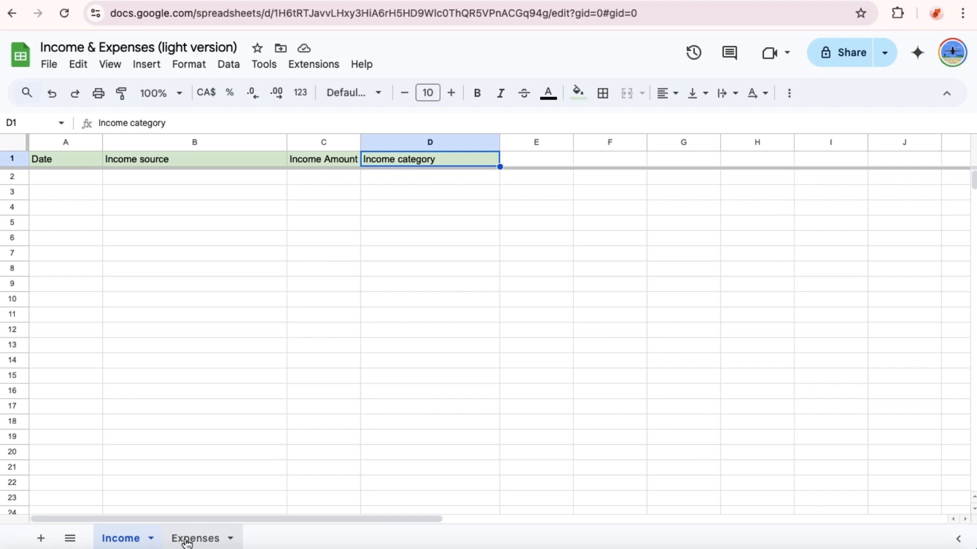
Check the date, description, amount and category of the newly added row on the Expenses sheet in Google Sheets
{"action": "left_click", "coordinate": [193, 538]}
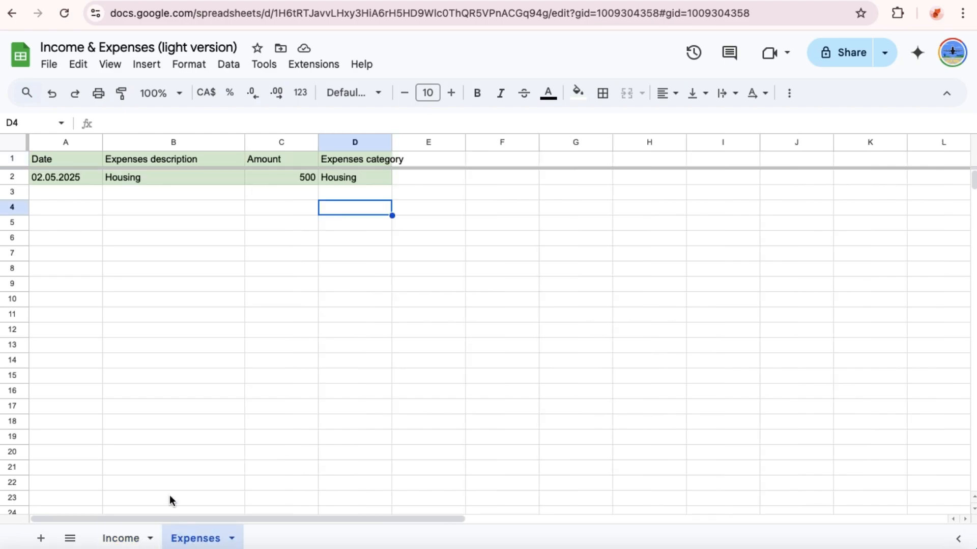
{"action": "left_click", "coordinate": [48, 181]}
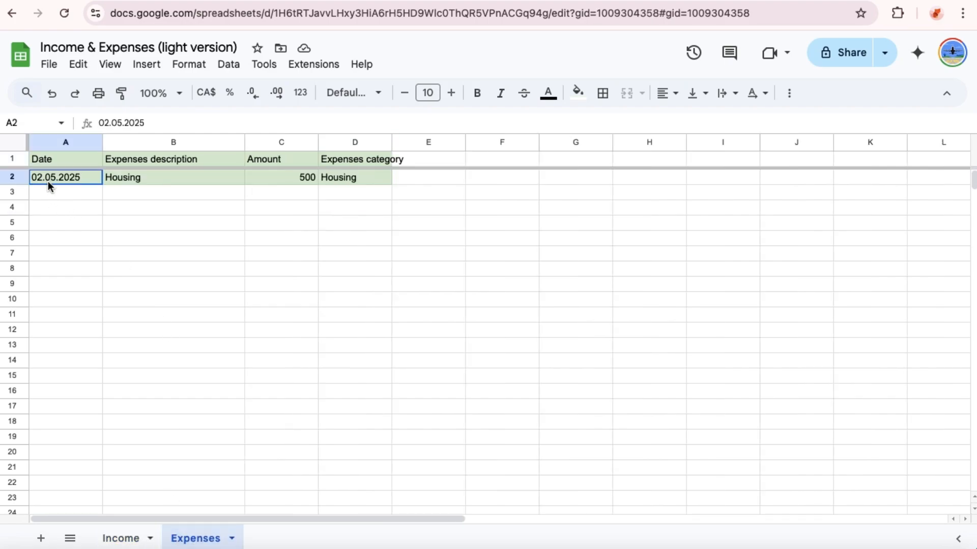
{"action": "left_click", "coordinate": [132, 179]}
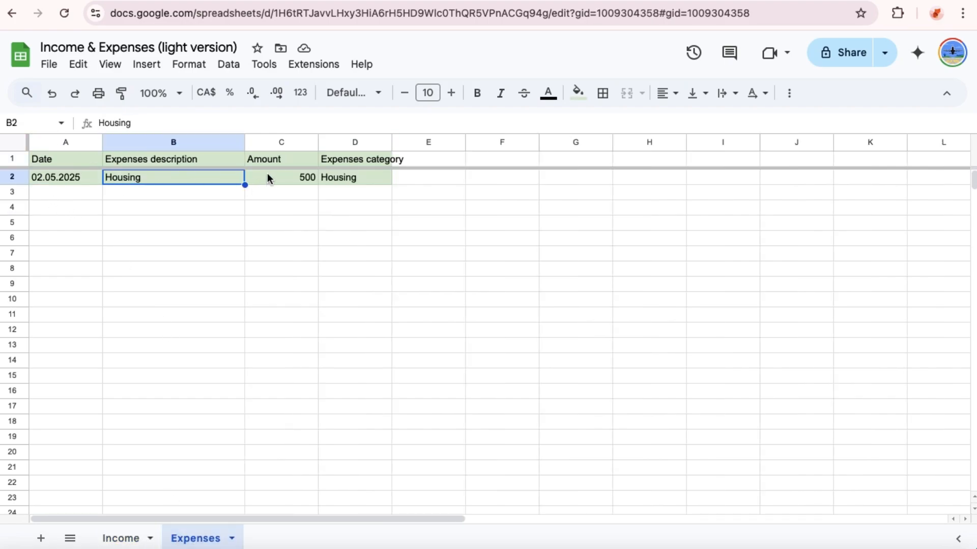
{"action": "left_click", "coordinate": [294, 177]}
{"action": "left_click", "coordinate": [355, 178]}
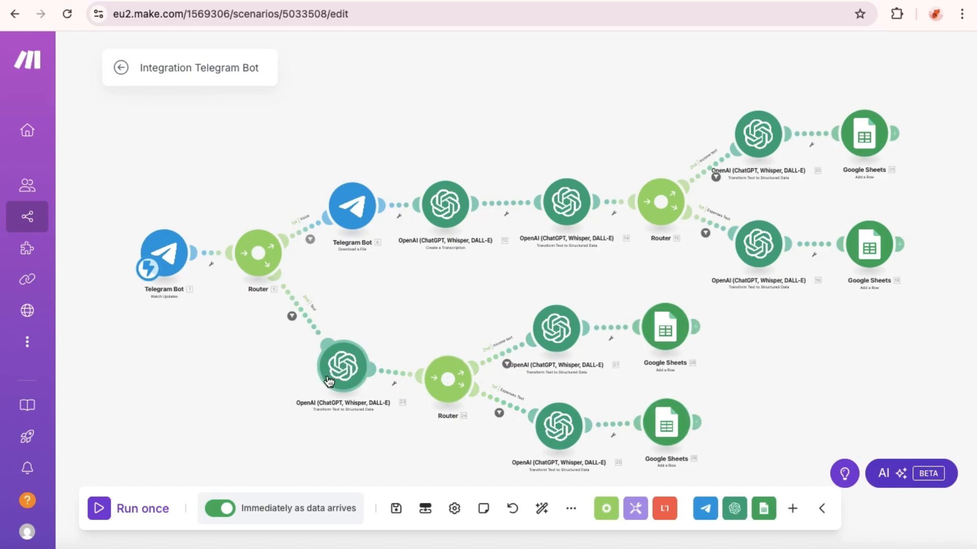
Examine the Voice and Text routes of the full Integration Telegram Bot scenario, including their income and expenses branches
{"action": "scroll", "coordinate": [302, 277], "scroll_direction": "up", "scroll_amount": 3}
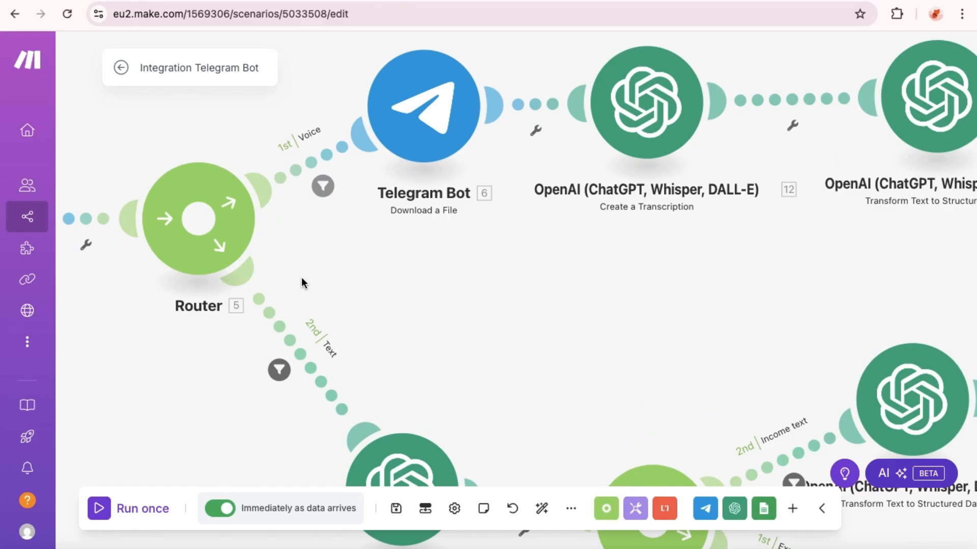
{"action": "scroll", "coordinate": [301, 278], "scroll_direction": "up", "scroll_amount": 1}
{"action": "scroll", "coordinate": [338, 288], "scroll_direction": "down", "scroll_amount": 3}
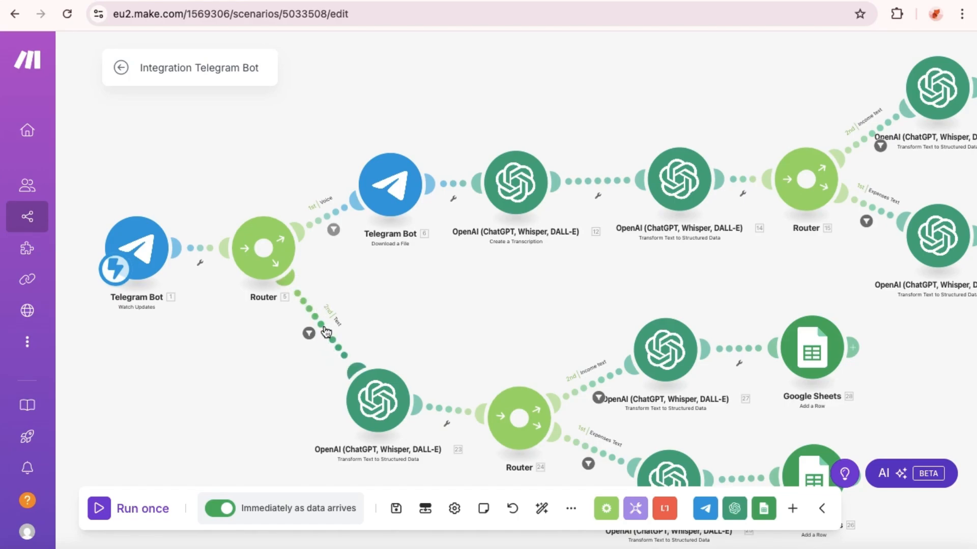
{"action": "left_click_drag", "start_coordinate": [515, 348], "coordinate": [451, 337]}
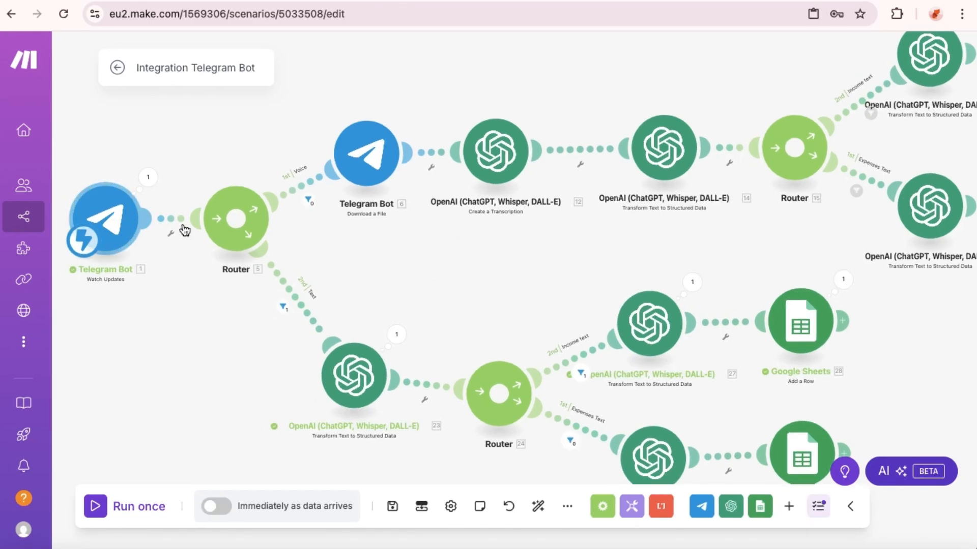
Run the scenario once, send "Received $5800 for AI automation services." to the Finance Tracker bot in Telegram, and return to Make
{"action": "left_click", "coordinate": [95, 514]}
{"action": "left_click", "coordinate": [311, 525]}
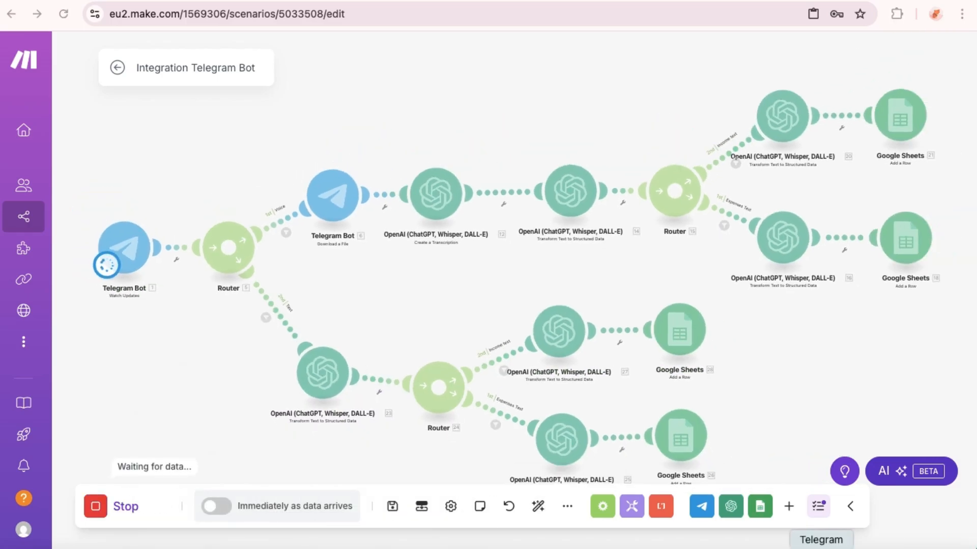
{"action": "left_click", "coordinate": [817, 547]}
{"action": "type", "text": "Received $5800 for AI automation services."}
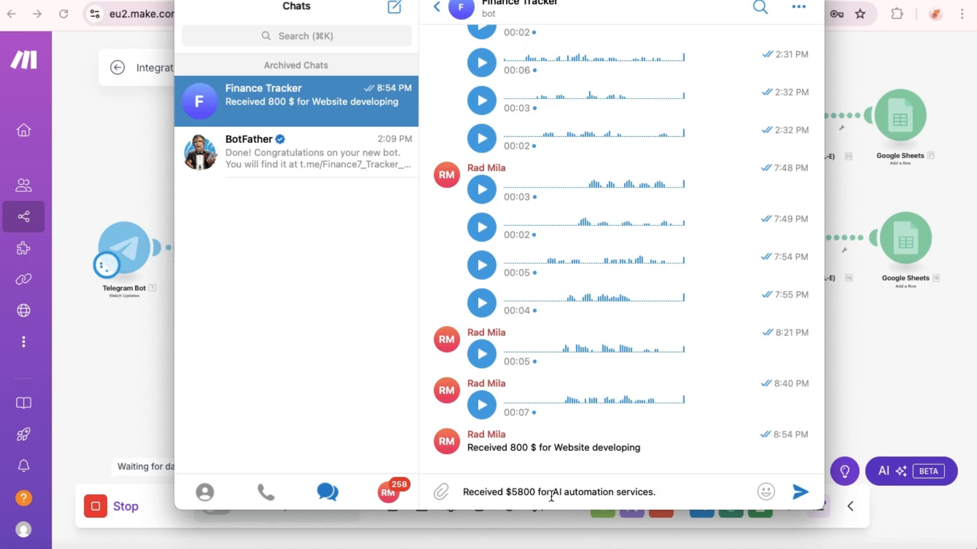
{"action": "left_click", "coordinate": [799, 492]}
{"action": "left_click", "coordinate": [897, 376]}
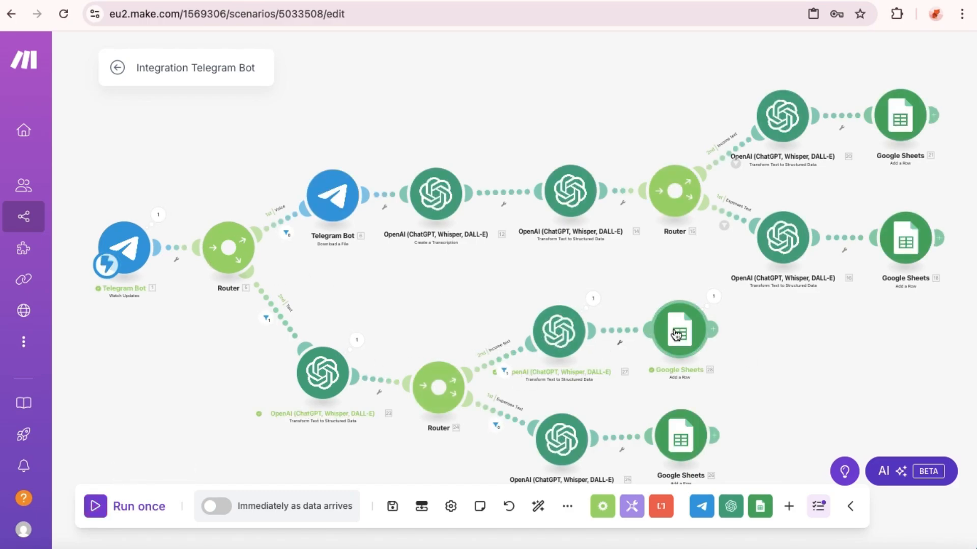
Check the date, source, amount and category of the newly added row on the Income sheet in Google Sheets, and return to Make
{"action": "left_click", "coordinate": [167, 1]}
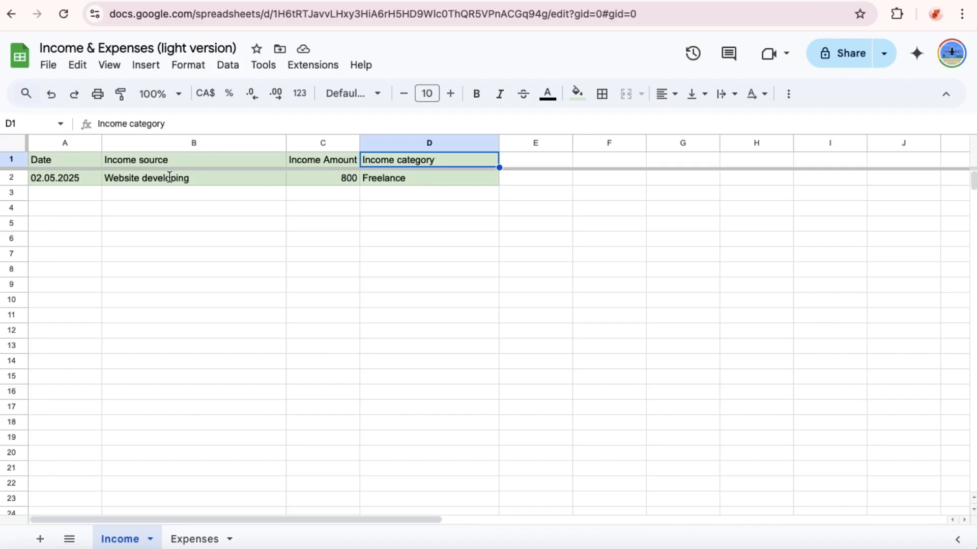
{"action": "left_click", "coordinate": [142, 200]}
{"action": "left_click_drag", "start_coordinate": [59, 191], "coordinate": [405, 196]}
{"action": "left_click", "coordinate": [406, 236]}
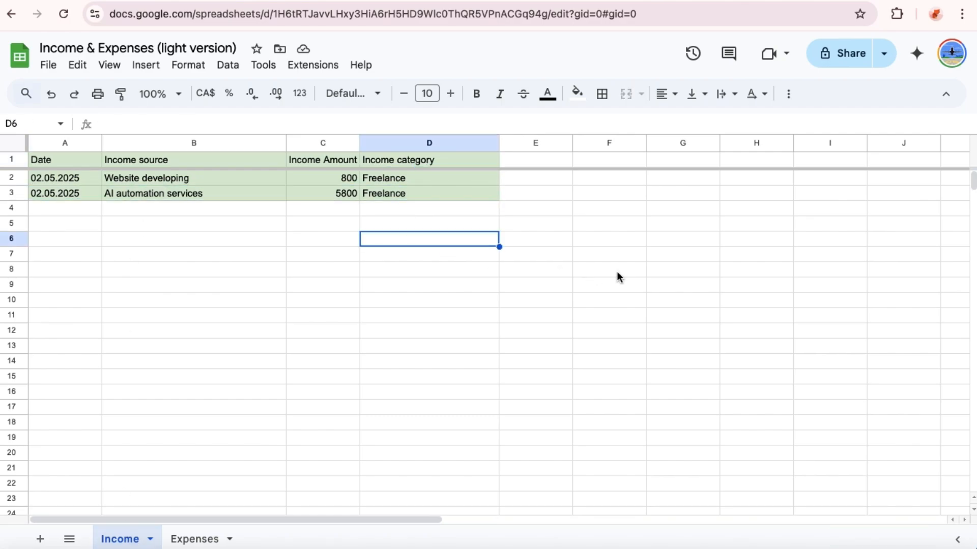
{"action": "left_click", "coordinate": [726, 1]}
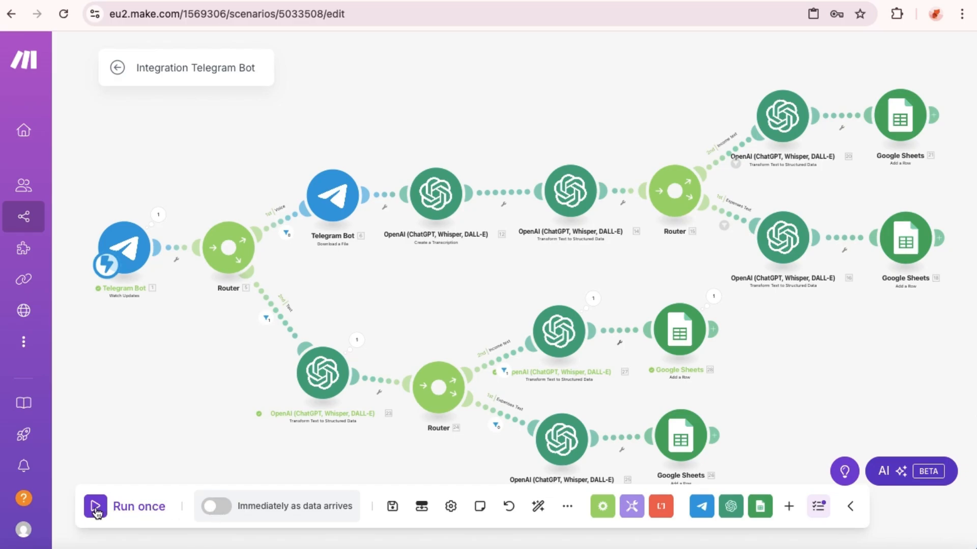
Activate the scenario to run immediately as data arrives, deleting the data in the webhook queue, and exit the scenario
{"action": "left_click", "coordinate": [219, 510]}
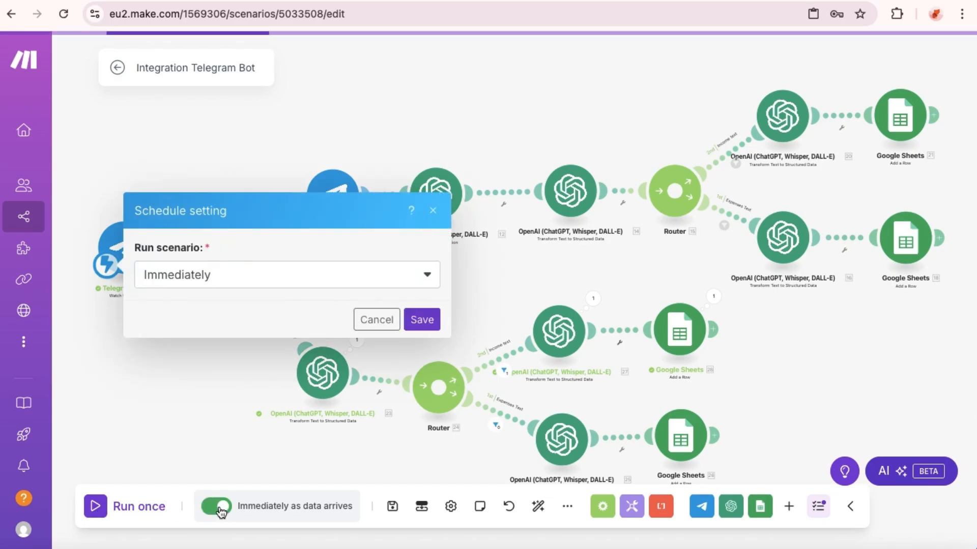
{"action": "left_click", "coordinate": [356, 506]}
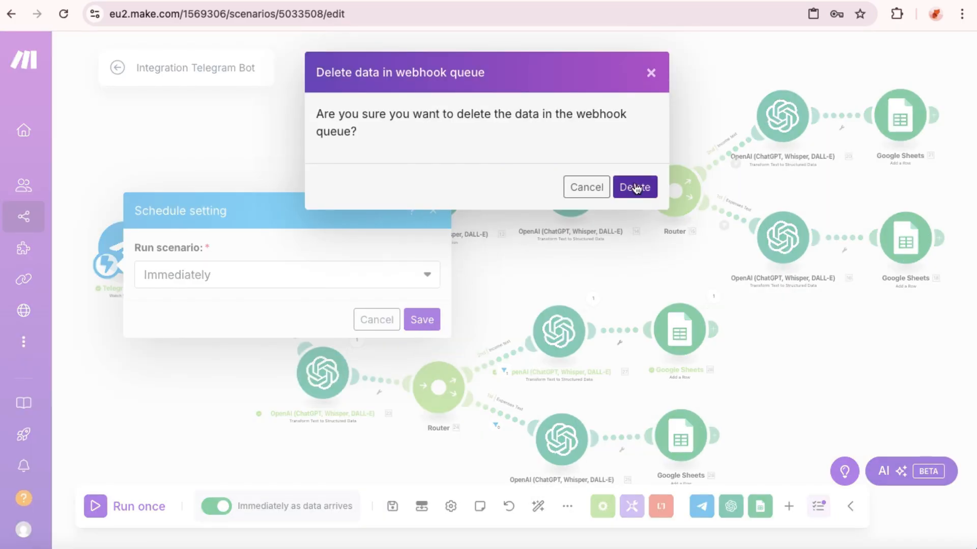
{"action": "left_click", "coordinate": [635, 188]}
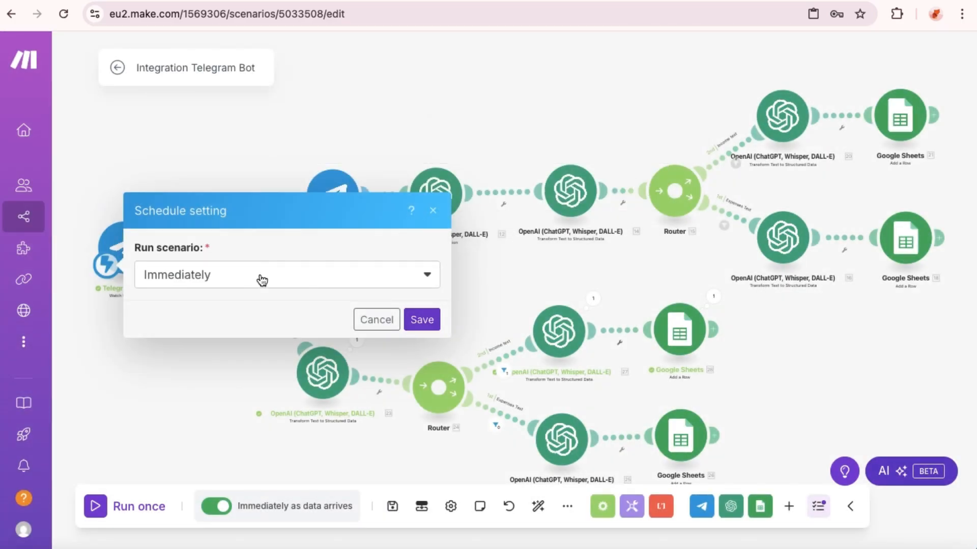
{"action": "left_click", "coordinate": [430, 325]}
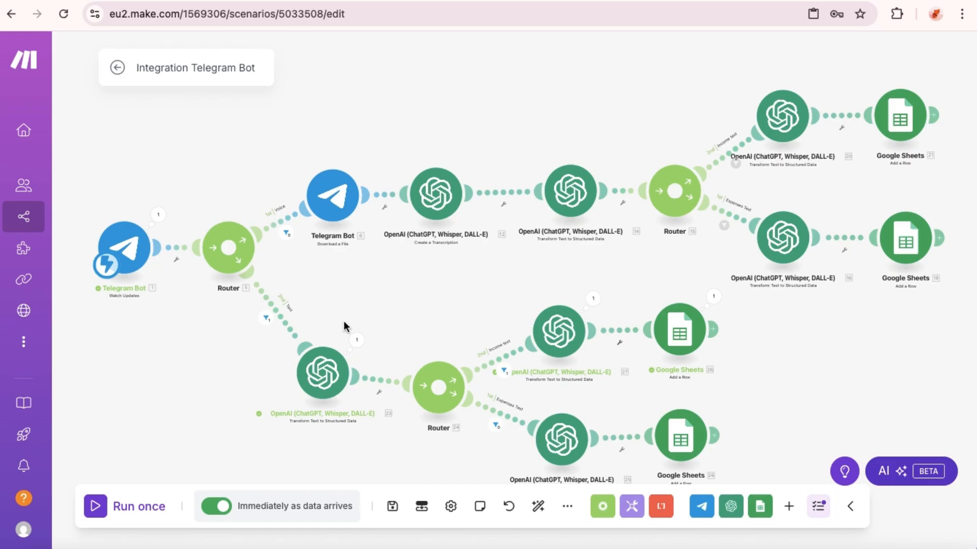
{"action": "left_click", "coordinate": [117, 68]}
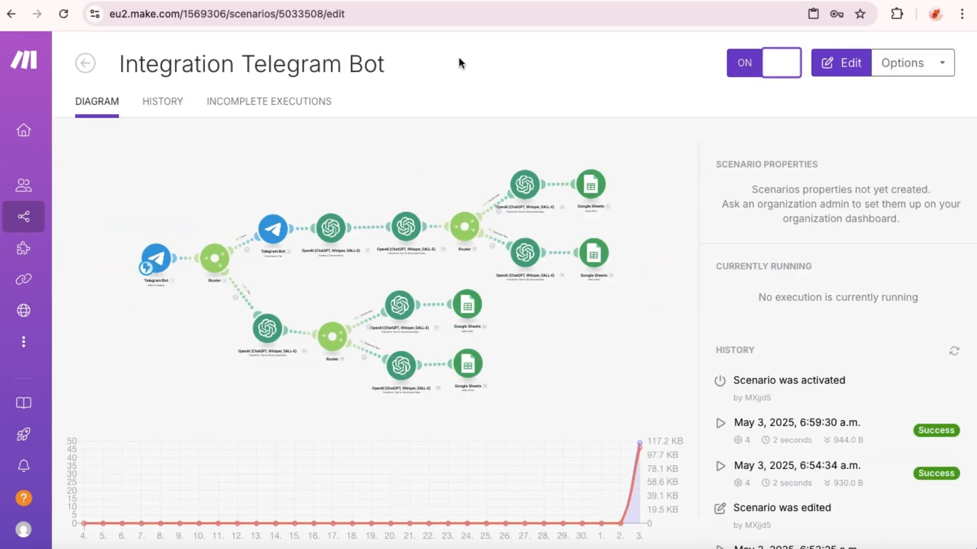
{"action": "left_click", "coordinate": [85, 65]}
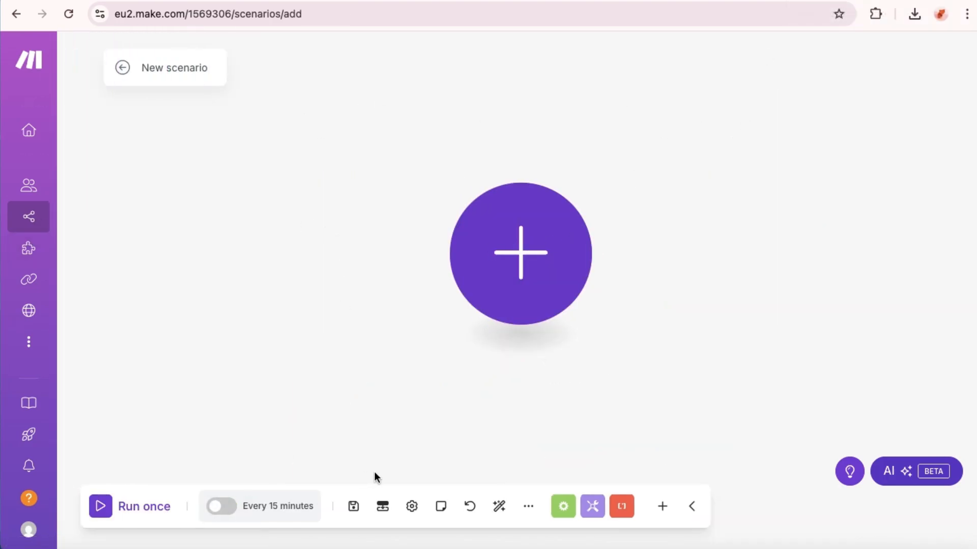
Import the blueprint file "blueprint (9).json" from Downloads into the new scenario
{"action": "left_click", "coordinate": [386, 510]}
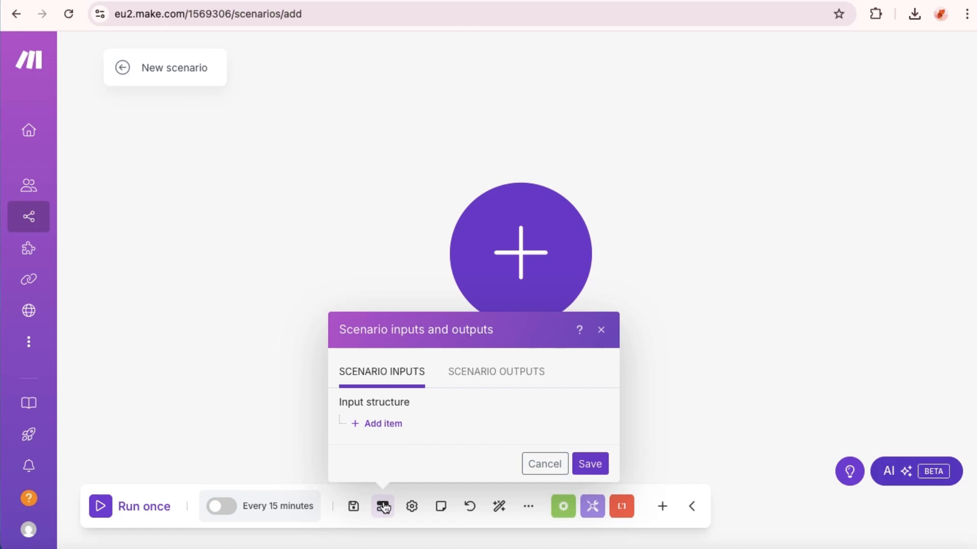
{"action": "left_click", "coordinate": [528, 506]}
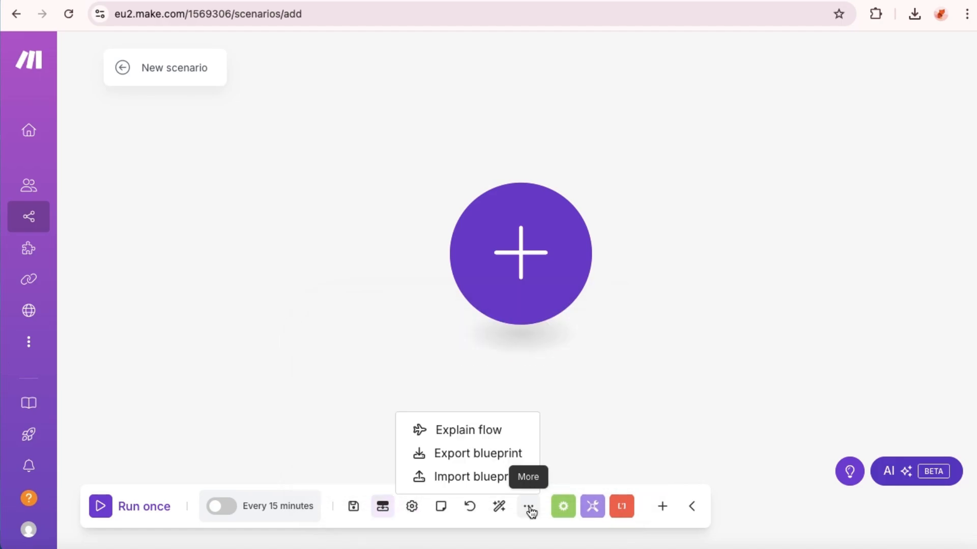
{"action": "left_click", "coordinate": [455, 476]}
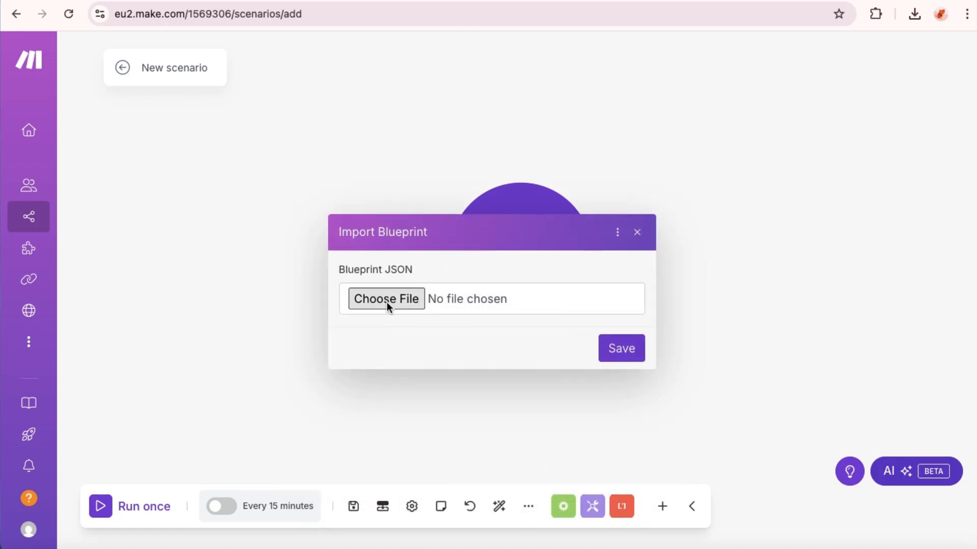
{"action": "left_click", "coordinate": [374, 304]}
{"action": "left_click", "coordinate": [370, 194]}
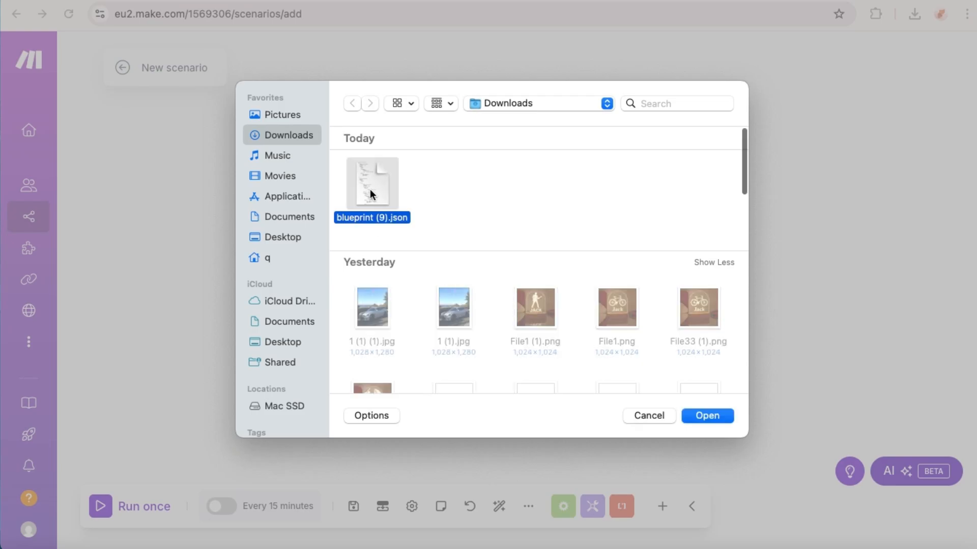
{"action": "left_click", "coordinate": [706, 415]}
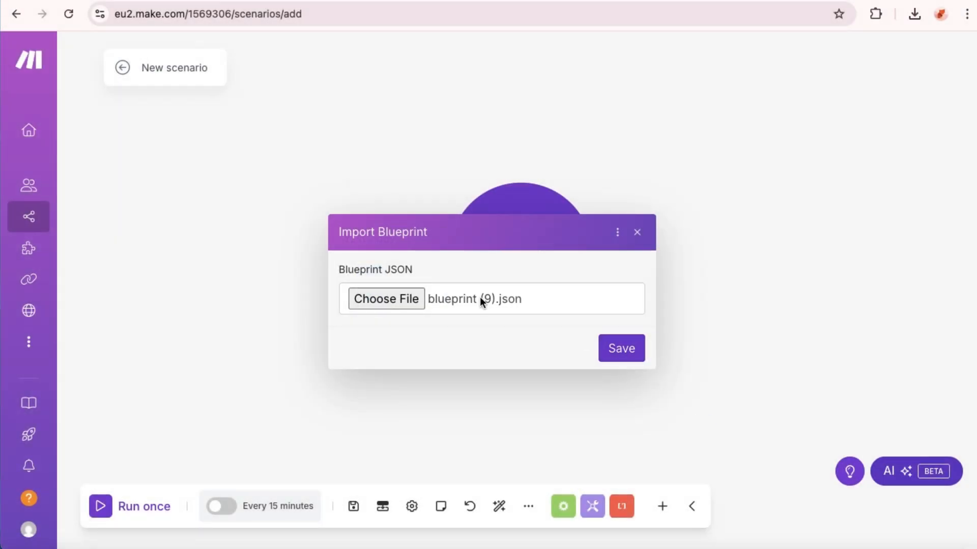
{"action": "left_click", "coordinate": [612, 350]}
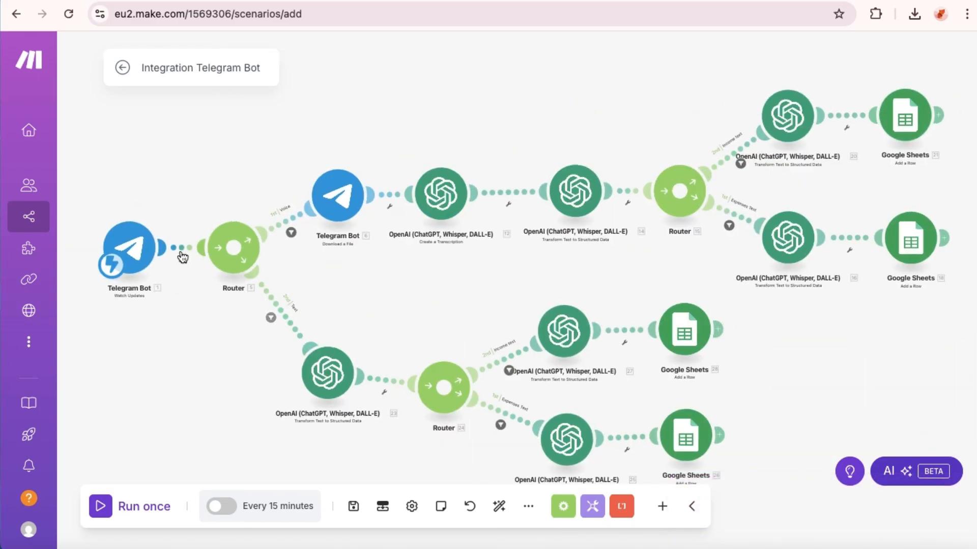
View the webhook choices of the imported Telegram Bot trigger without selecting one, and try to save the scenario
{"action": "left_click", "coordinate": [128, 252]}
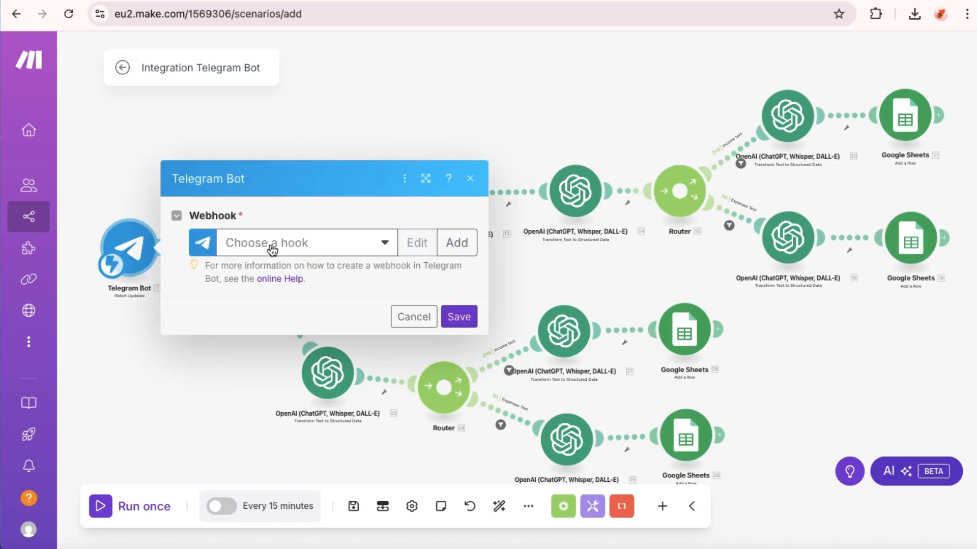
{"action": "left_click", "coordinate": [287, 243]}
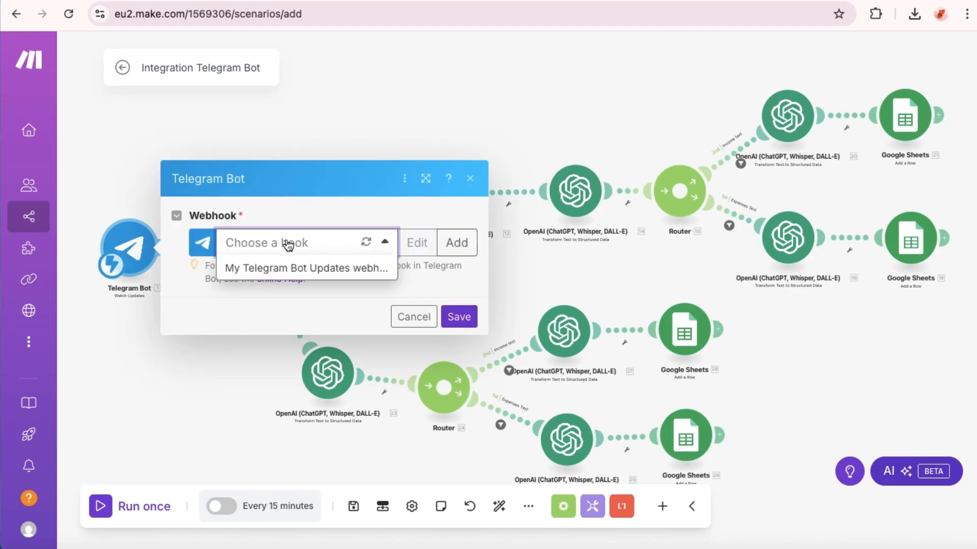
{"action": "left_click", "coordinate": [471, 180]}
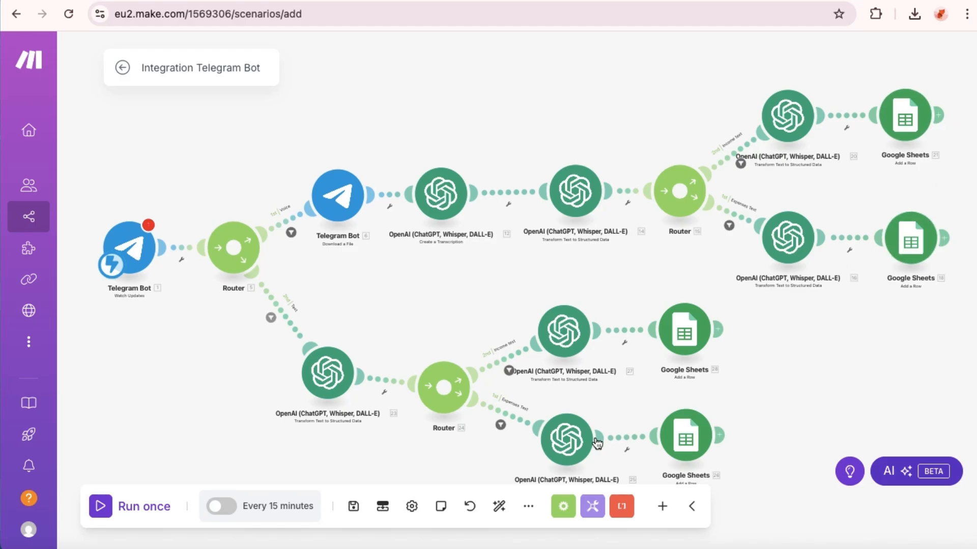
{"action": "left_click", "coordinate": [353, 508]}
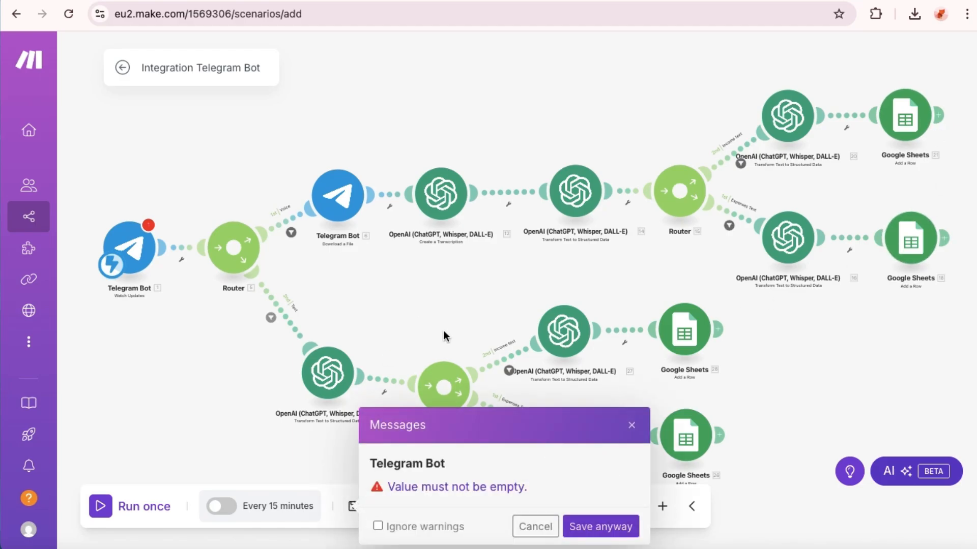
{"action": "left_click", "coordinate": [631, 426]}
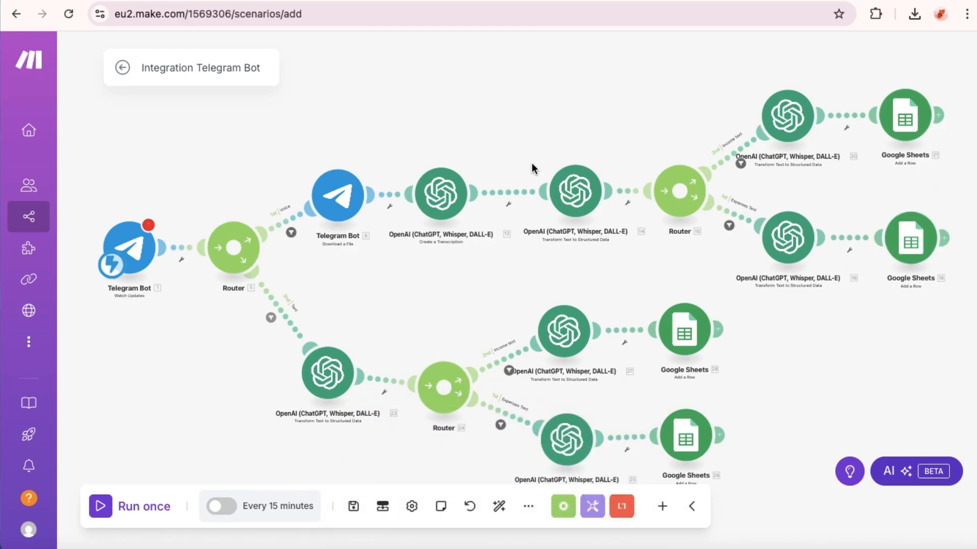